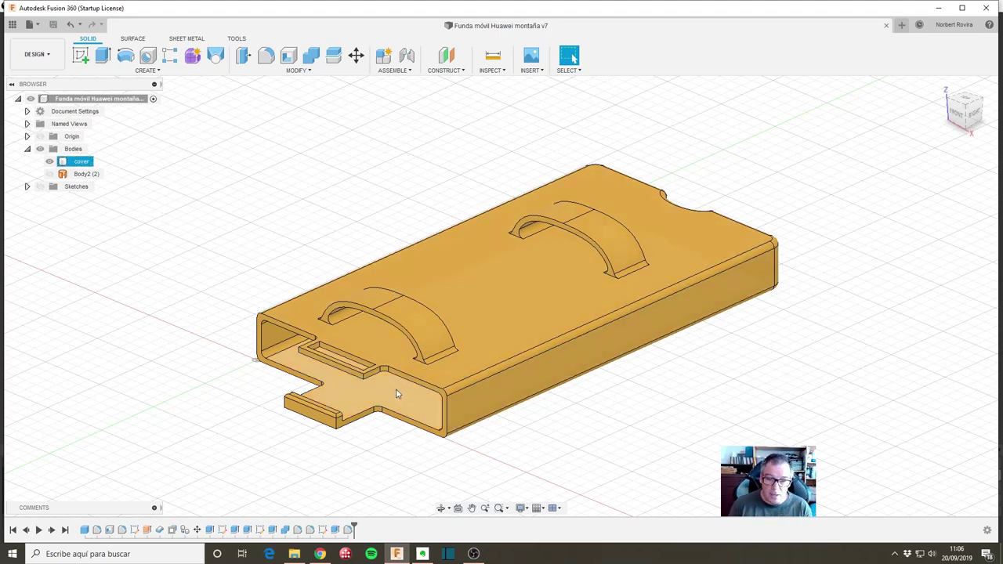
Orbit, pan and zoom around the case to inspect it from the top, front and underside
{"action": "scroll", "coordinate": [320, 433], "scroll_direction": "up", "scroll_amount": 2}
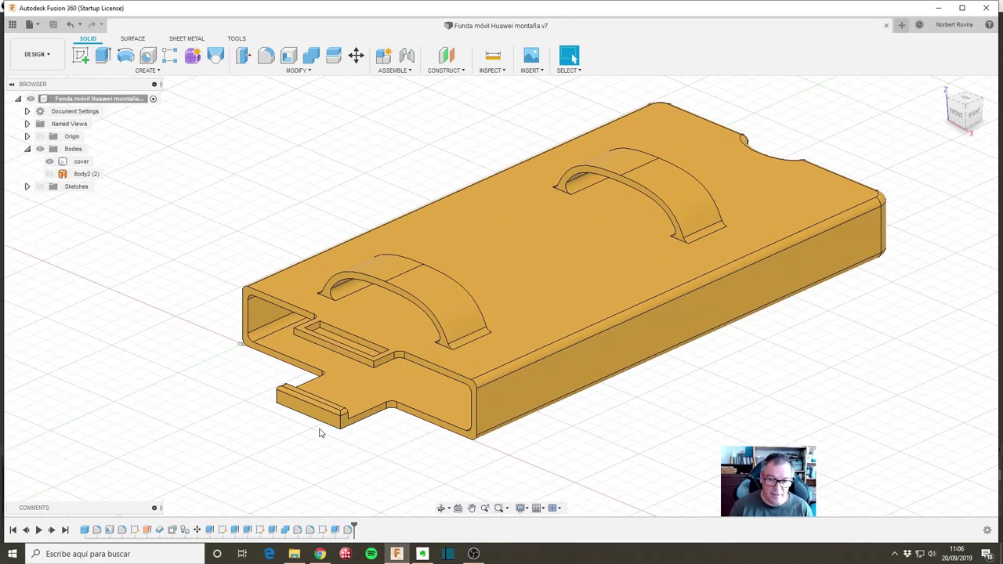
{"action": "scroll", "coordinate": [320, 433], "scroll_direction": "up", "scroll_amount": 2}
{"action": "middle_click_drag", "start_coordinate": [273, 322], "coordinate": [332, 384], "text": "shift"}
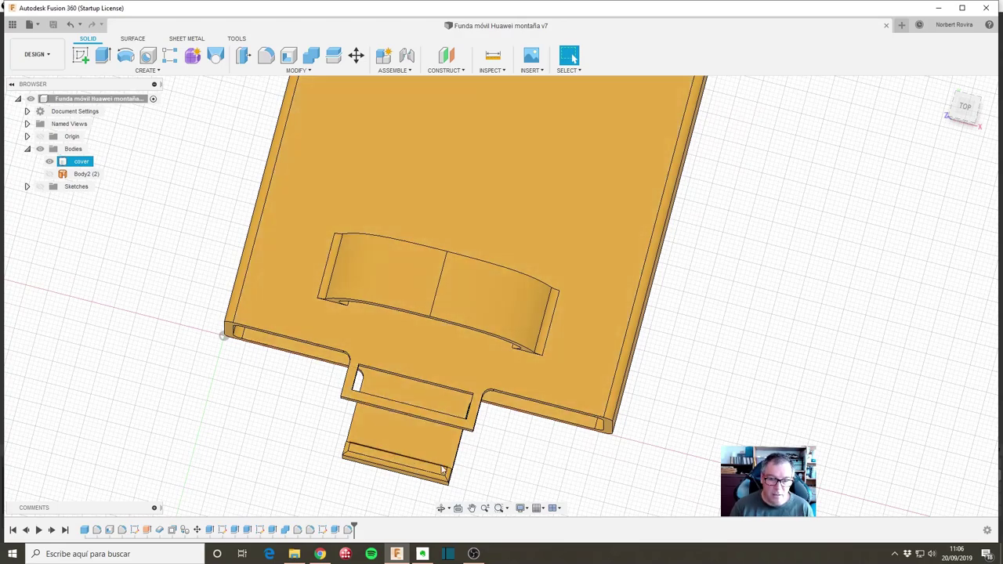
{"action": "mouse_move", "coordinate": [524, 449]}
{"action": "middle_mouse_down", "text": "shift"}
{"action": "mouse_move", "coordinate": [510, 419]}
{"action": "mouse_move", "coordinate": [529, 336]}
{"action": "middle_mouse_up", "text": "shift"}
{"action": "left_click", "coordinate": [477, 380]}
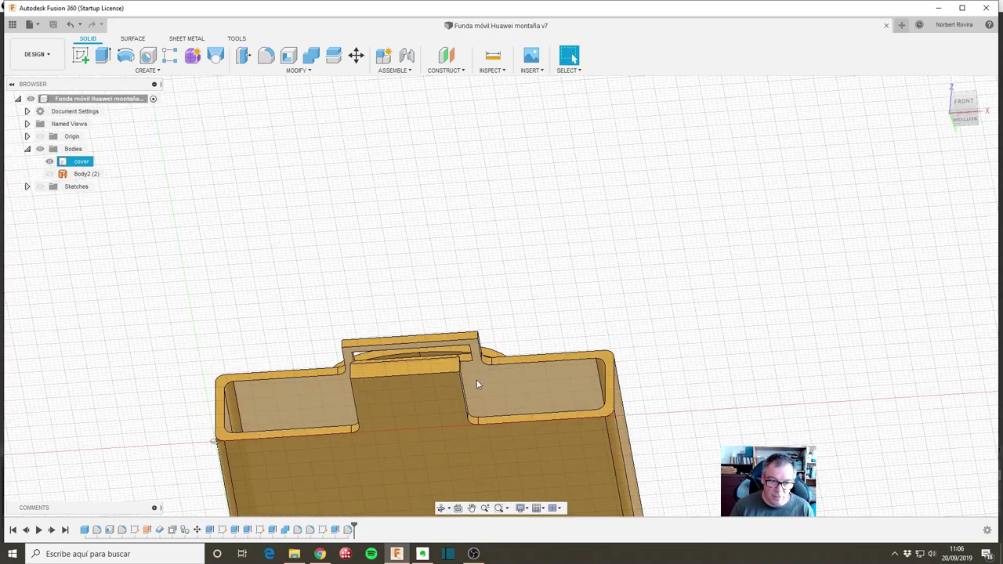
{"action": "mouse_move", "coordinate": [389, 384]}
{"action": "middle_mouse_down", "text": "shift"}
{"action": "mouse_move", "coordinate": [575, 303]}
{"action": "mouse_move", "coordinate": [455, 421]}
{"action": "middle_mouse_up", "text": "shift"}
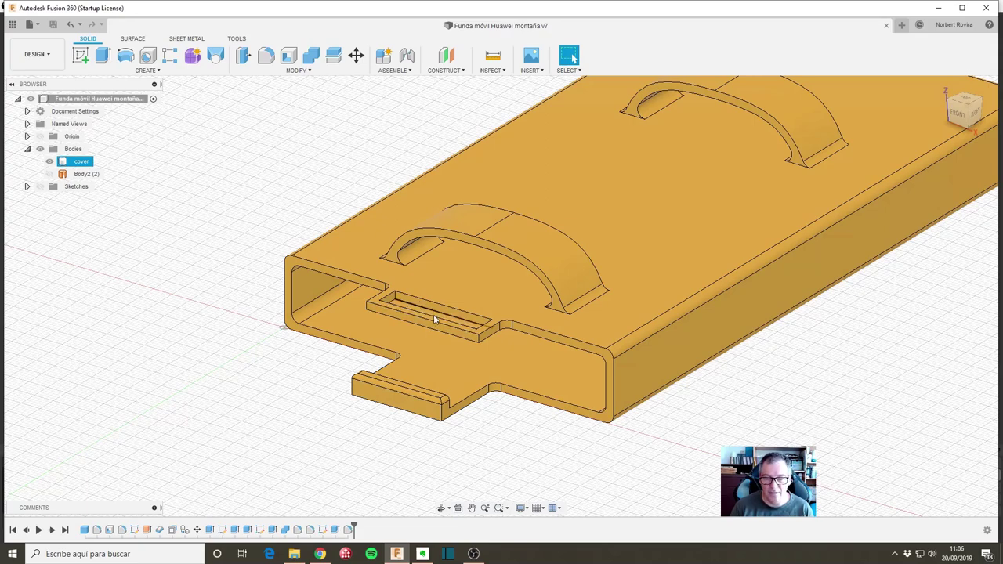
{"action": "scroll", "coordinate": [482, 396], "scroll_direction": "down", "scroll_amount": 1}
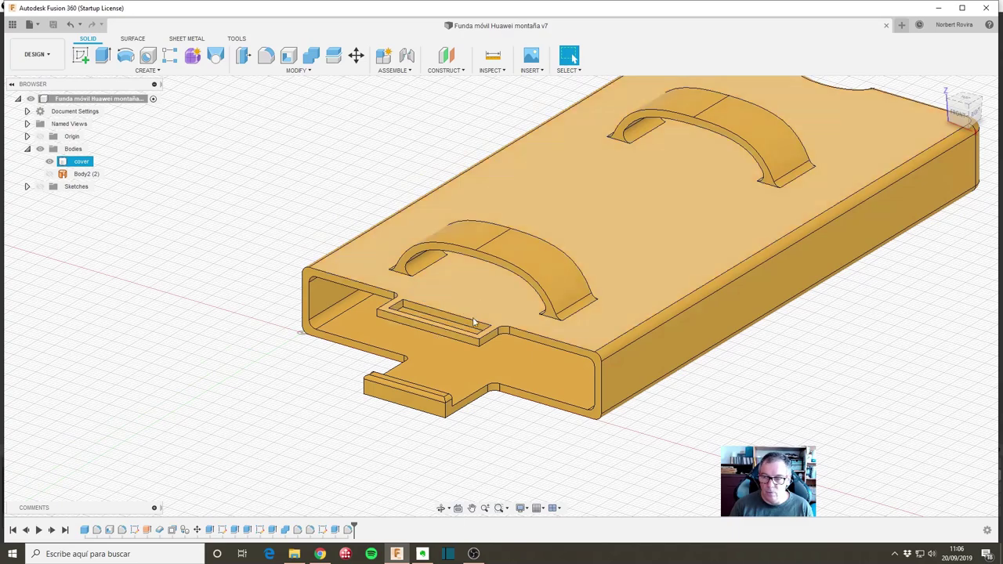
{"action": "scroll", "coordinate": [514, 270], "scroll_direction": "down", "scroll_amount": 1}
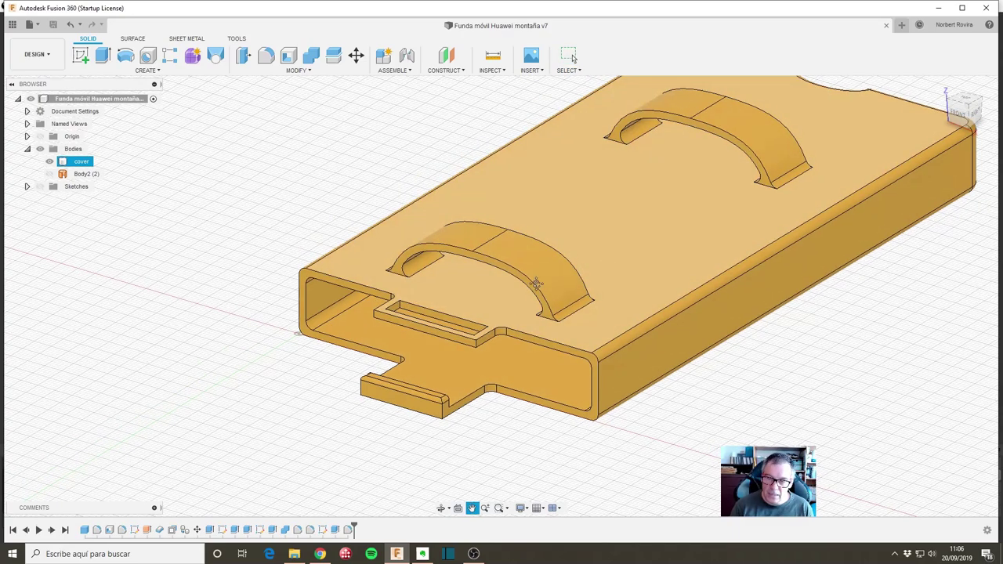
{"action": "scroll", "coordinate": [530, 276], "scroll_direction": "down", "scroll_amount": 1}
{"action": "middle_click_drag", "start_coordinate": [495, 317], "coordinate": [454, 186], "text": "shift"}
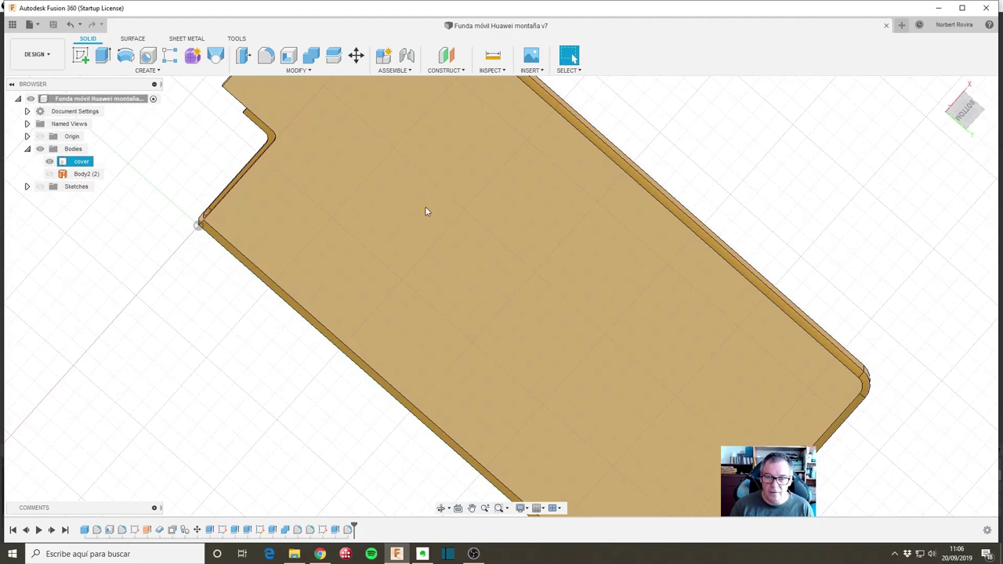
{"action": "middle_click_drag", "start_coordinate": [509, 169], "coordinate": [535, 262], "text": "shift"}
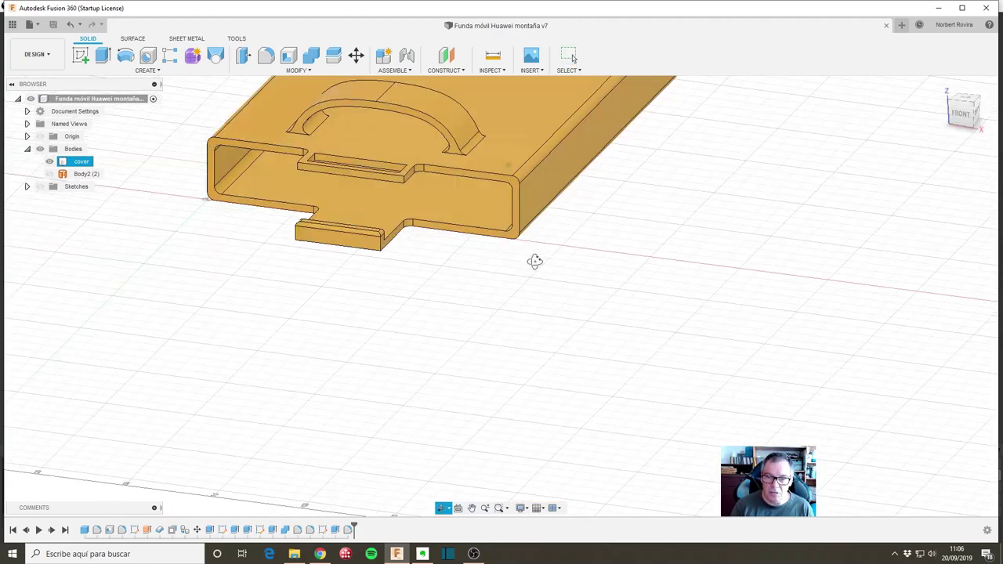
{"action": "left_click", "coordinate": [536, 223]}
{"action": "mouse_move", "coordinate": [537, 223]}
{"action": "middle_mouse_down", "text": "shift"}
{"action": "mouse_move", "coordinate": [568, 258]}
{"action": "mouse_move", "coordinate": [556, 287]}
{"action": "mouse_move", "coordinate": [528, 242]}
{"action": "mouse_move", "coordinate": [547, 283]}
{"action": "middle_mouse_up", "text": "shift"}
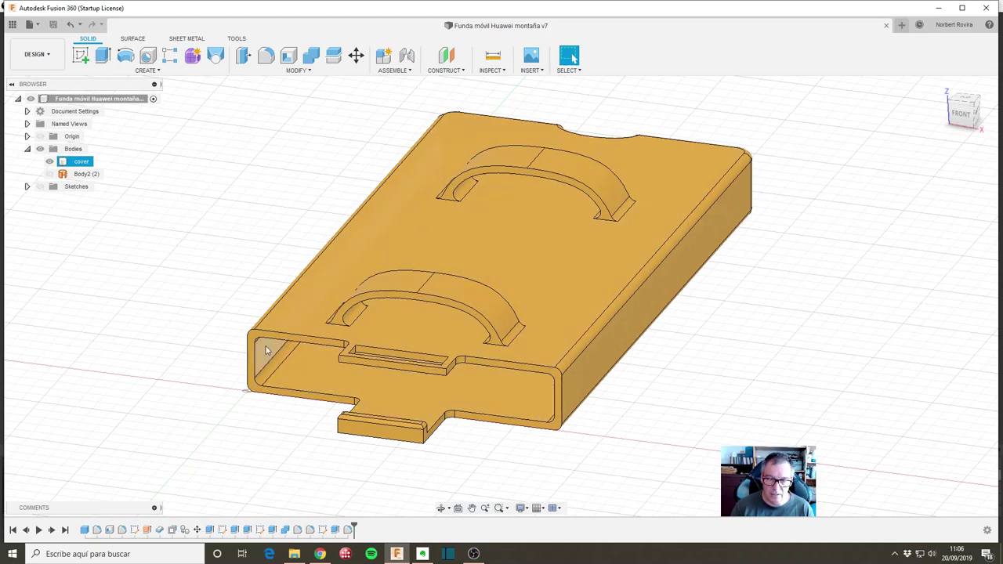
{"action": "scroll", "coordinate": [509, 382], "scroll_direction": "down", "scroll_amount": 2}
{"action": "mouse_move", "coordinate": [470, 369]}
{"action": "middle_mouse_down"}
{"action": "mouse_move", "coordinate": [543, 342]}
{"action": "mouse_move", "coordinate": [546, 374]}
{"action": "middle_mouse_up"}
{"action": "mouse_move", "coordinate": [654, 448]}
{"action": "middle_mouse_down", "text": "shift"}
{"action": "mouse_move", "coordinate": [570, 372]}
{"action": "mouse_move", "coordinate": [598, 320]}
{"action": "mouse_move", "coordinate": [604, 383]}
{"action": "middle_mouse_up", "text": "shift"}
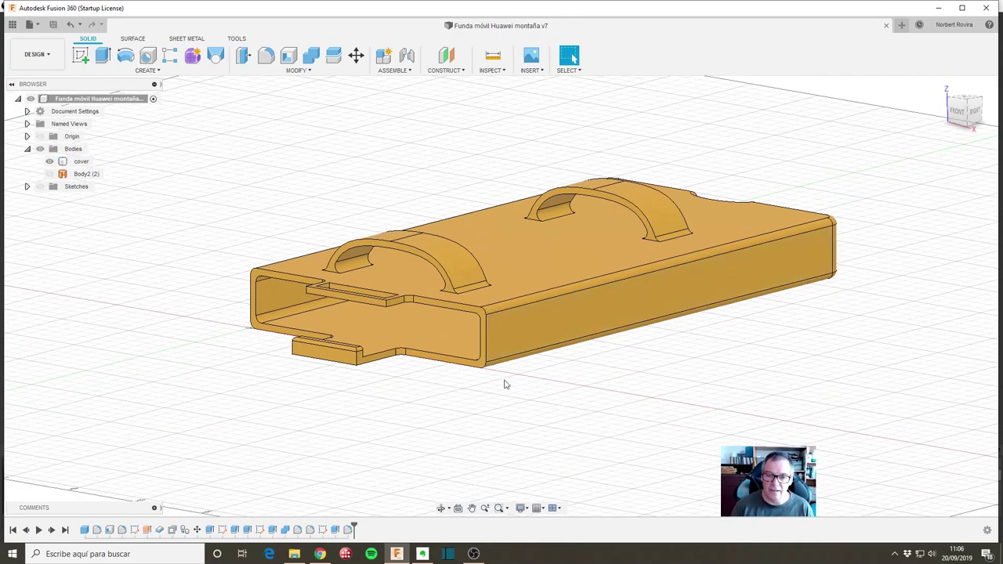
{"action": "middle_click_drag", "start_coordinate": [505, 383], "coordinate": [551, 358], "text": "shift"}
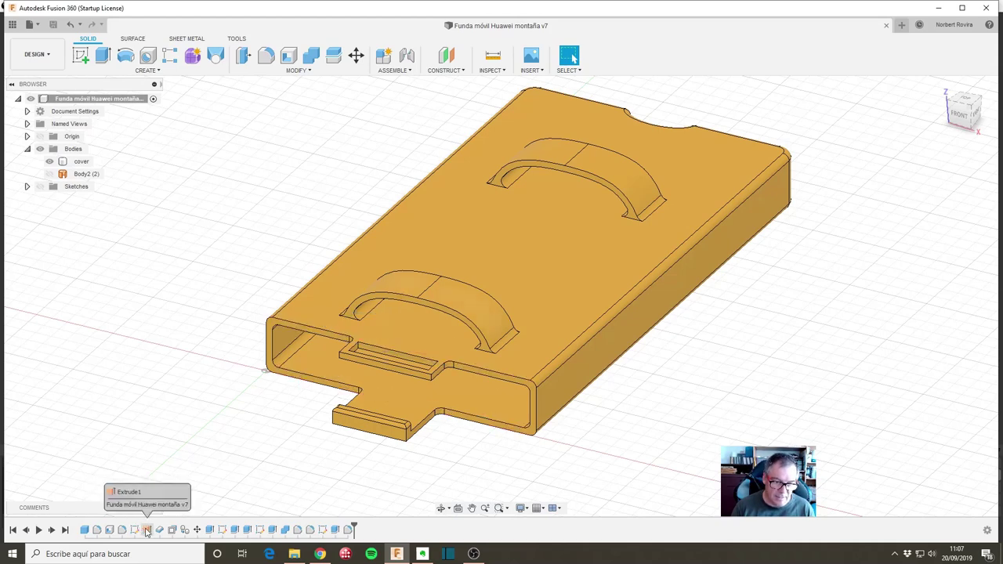
Roll the timeline back to the plain shell, then forward until grey plate Body5 appears
{"action": "left_click_drag", "start_coordinate": [354, 527], "coordinate": [151, 523]}
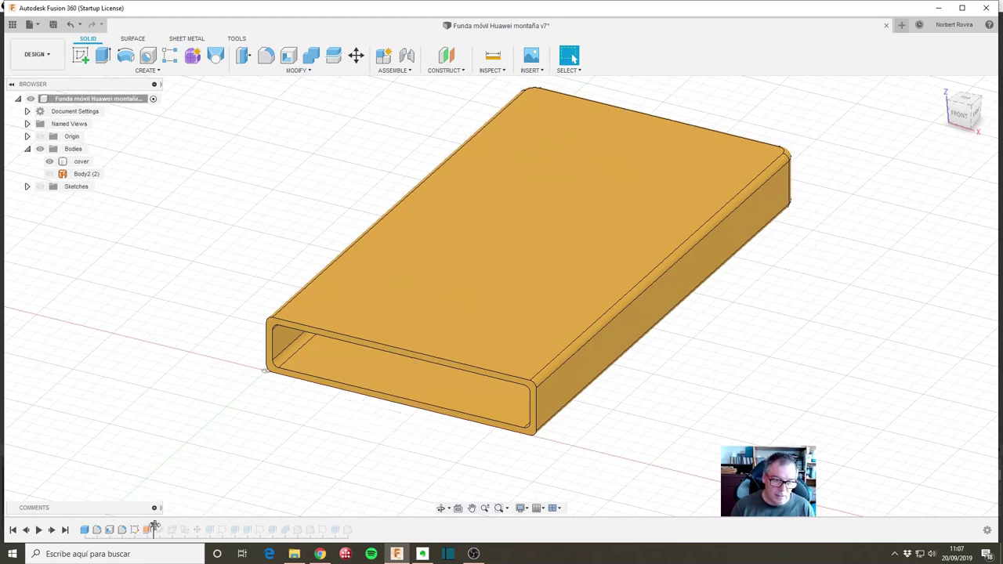
{"action": "left_click_drag", "start_coordinate": [154, 526], "coordinate": [213, 528]}
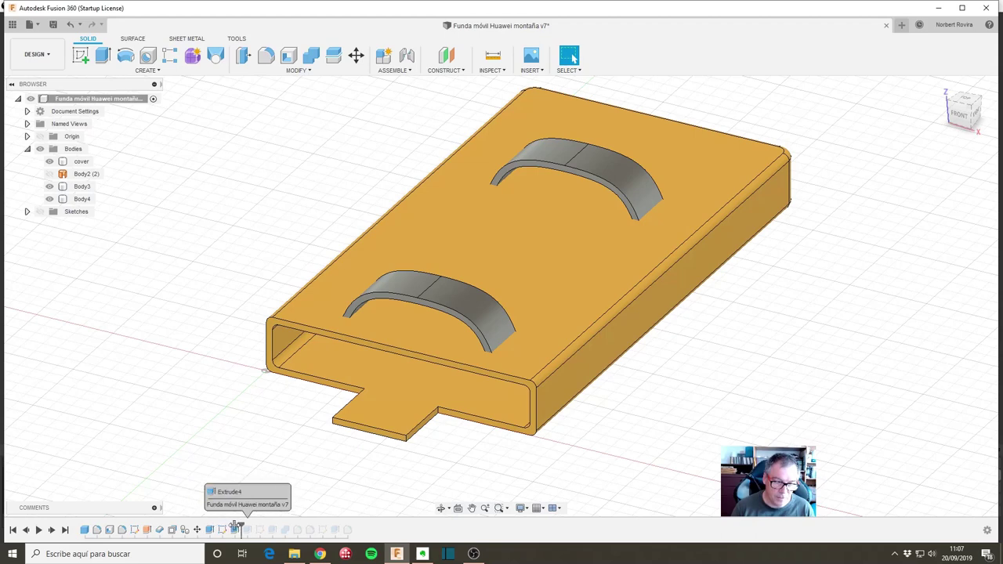
{"action": "left_click_drag", "start_coordinate": [216, 527], "coordinate": [239, 529]}
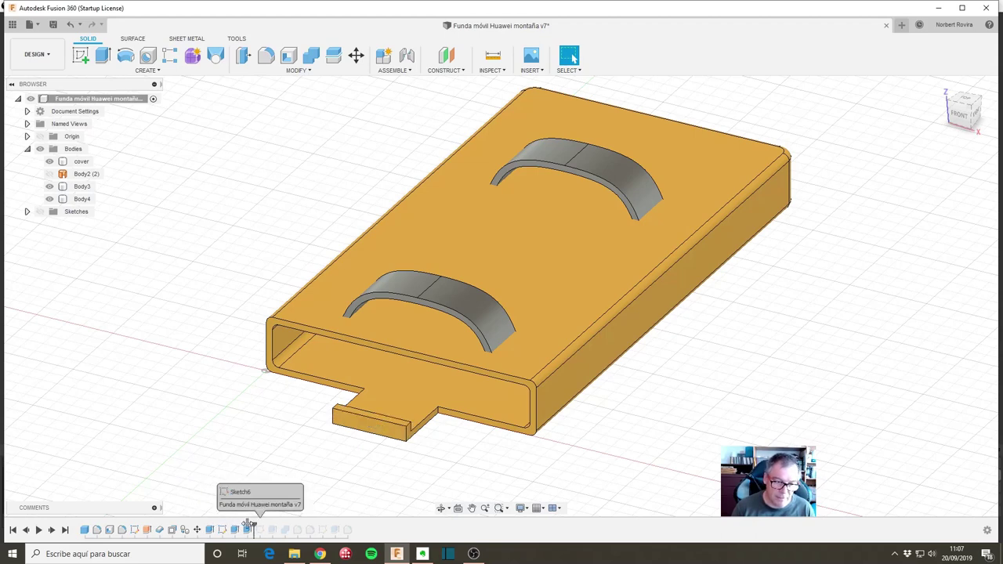
{"action": "left_click_drag", "start_coordinate": [240, 524], "coordinate": [250, 526]}
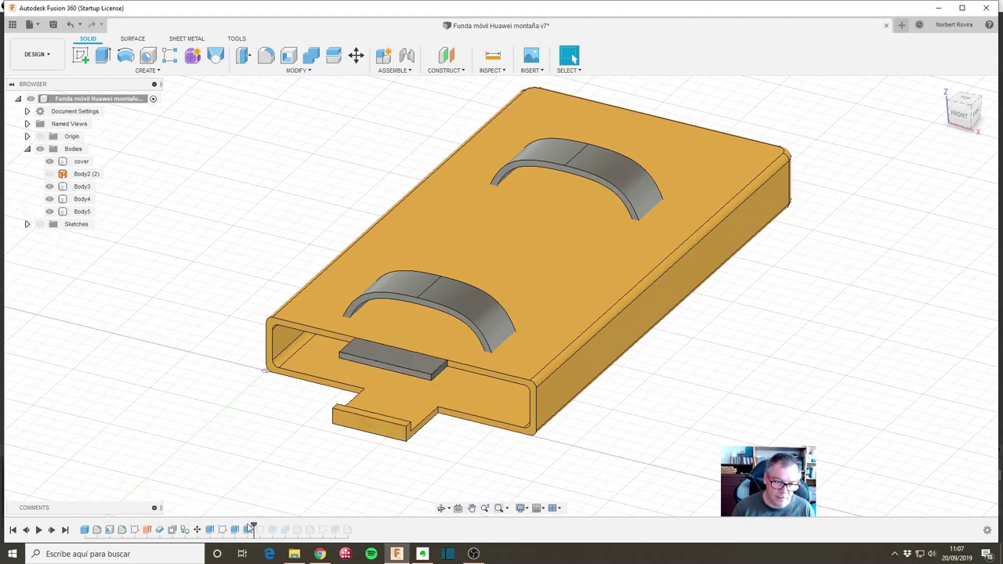
{"action": "left_click", "coordinate": [448, 367]}
{"action": "left_click", "coordinate": [450, 368]}
{"action": "left_click", "coordinate": [450, 369]}
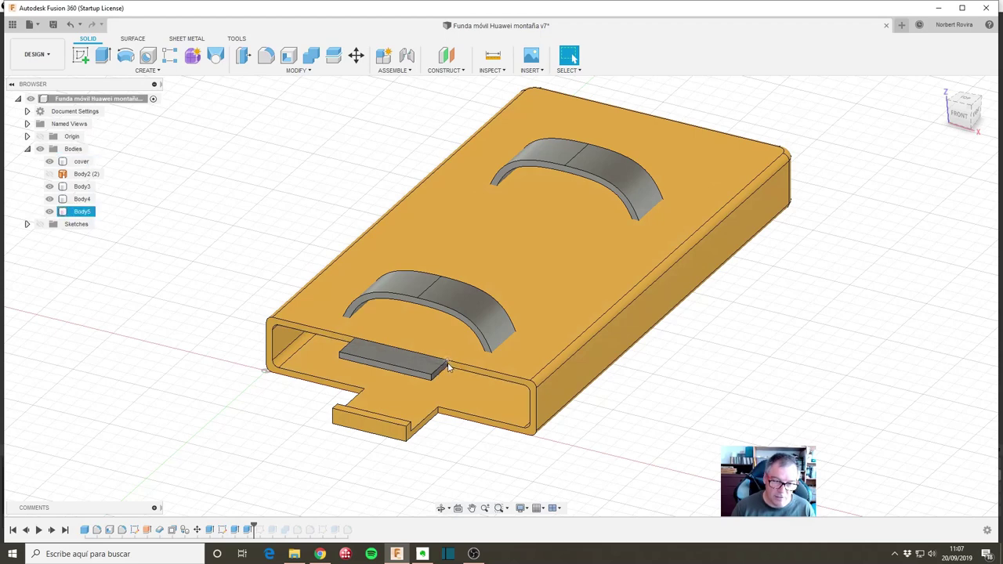
{"action": "key", "text": "Escape"}
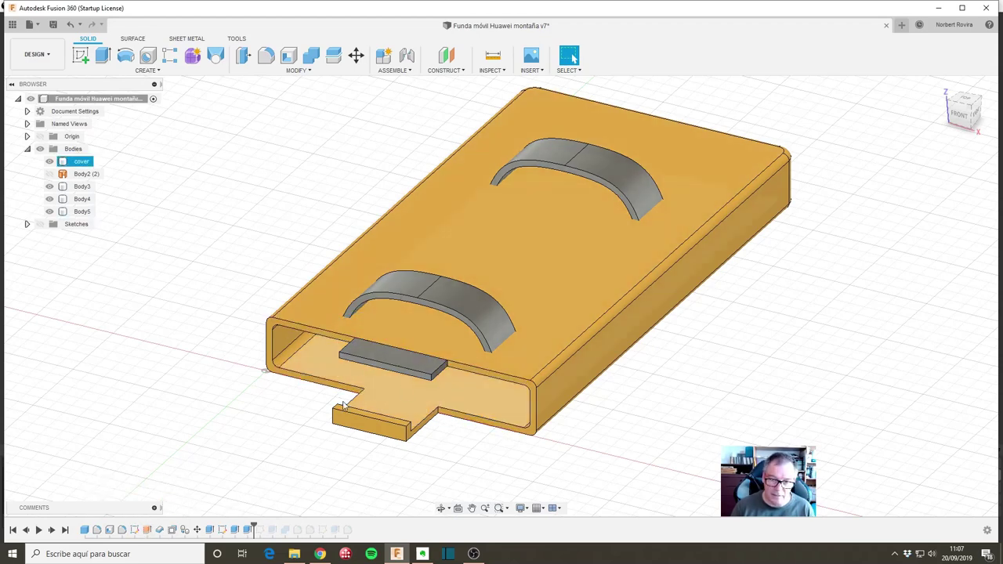
In Sketch2, change the fx 15.00 dimension to d20 + 4 mm (16.00) and finish the sketch
{"action": "right_click", "coordinate": [135, 534]}
{"action": "left_click", "coordinate": [194, 431]}
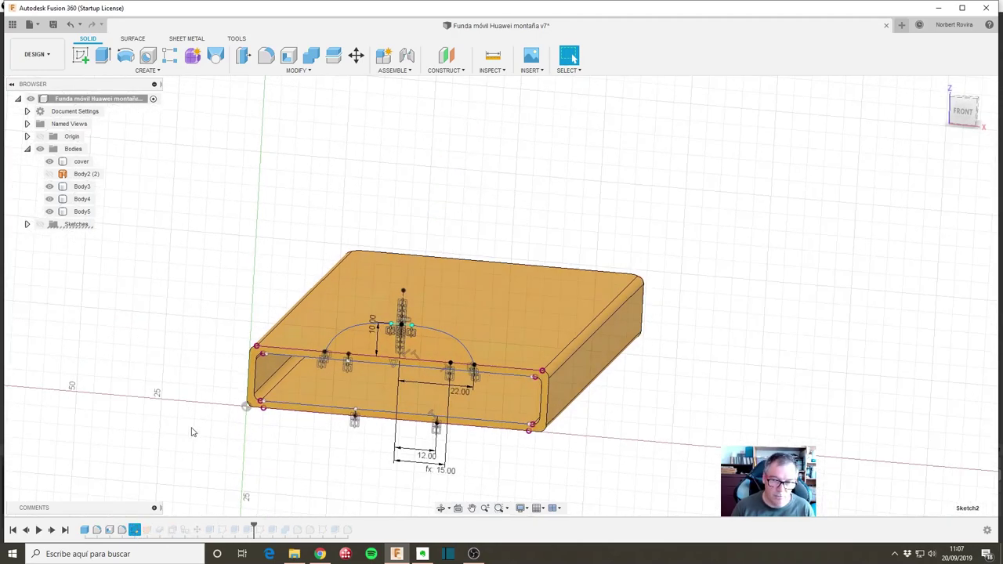
{"action": "scroll", "coordinate": [492, 358], "scroll_direction": "up", "scroll_amount": 3}
{"action": "scroll", "coordinate": [502, 337], "scroll_direction": "up", "scroll_amount": 2}
{"action": "middle_click_drag", "start_coordinate": [530, 285], "coordinate": [632, 211]}
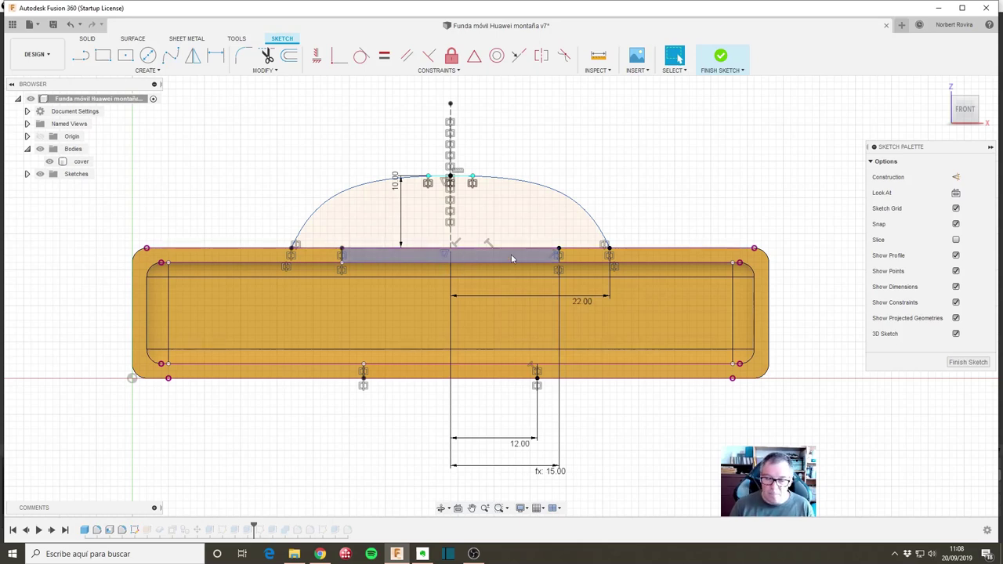
{"action": "scroll", "coordinate": [528, 257], "scroll_direction": "down", "scroll_amount": 3}
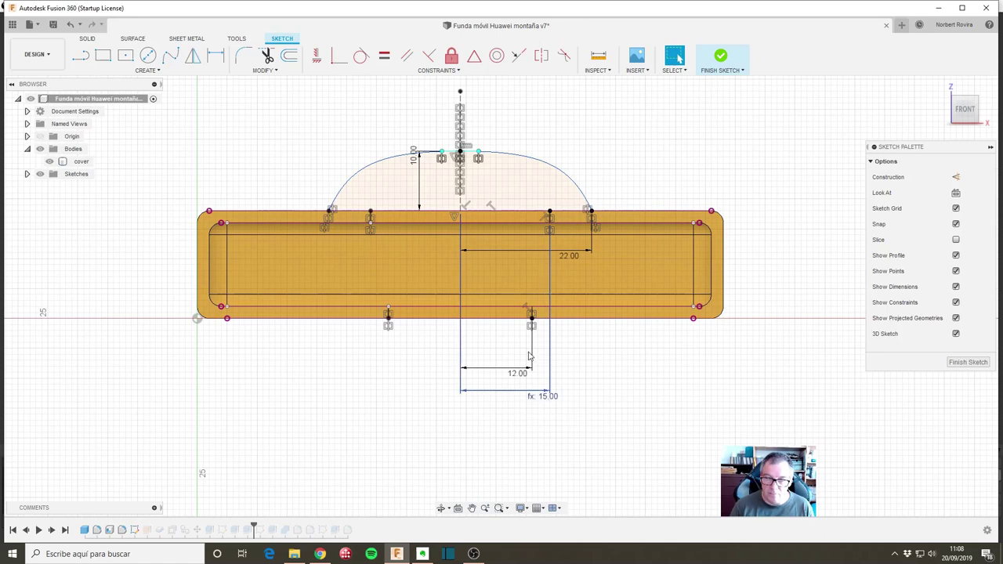
{"action": "double_click", "coordinate": [547, 398]}
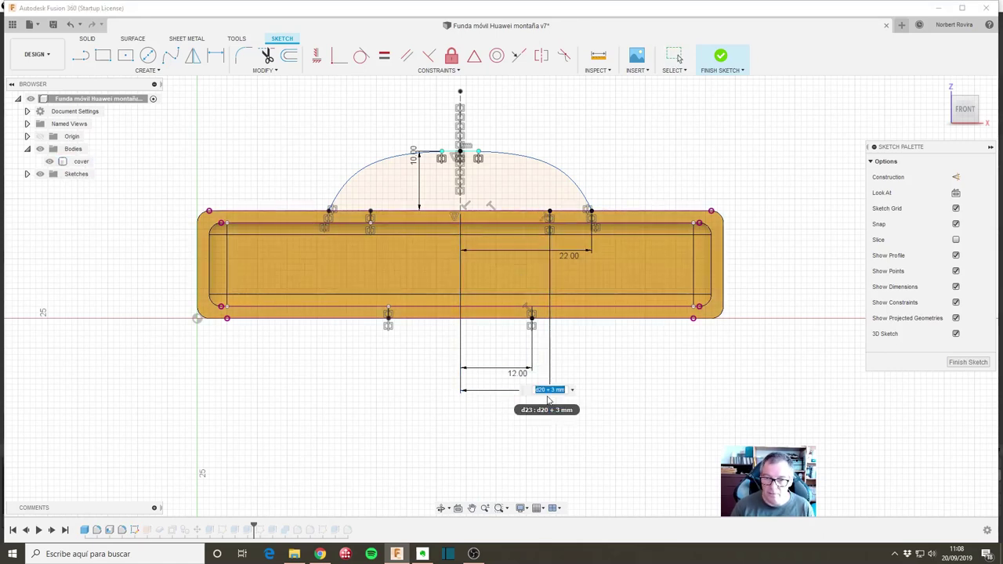
{"action": "left_click", "coordinate": [553, 390]}
{"action": "type", "text": "4"}
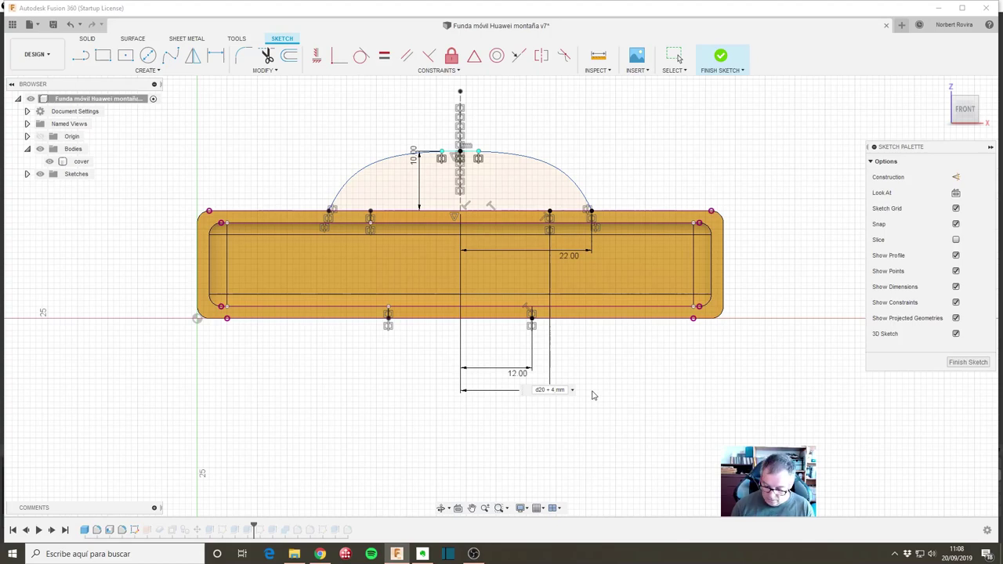
{"action": "key", "text": "Return"}
{"action": "left_click", "coordinate": [970, 362]}
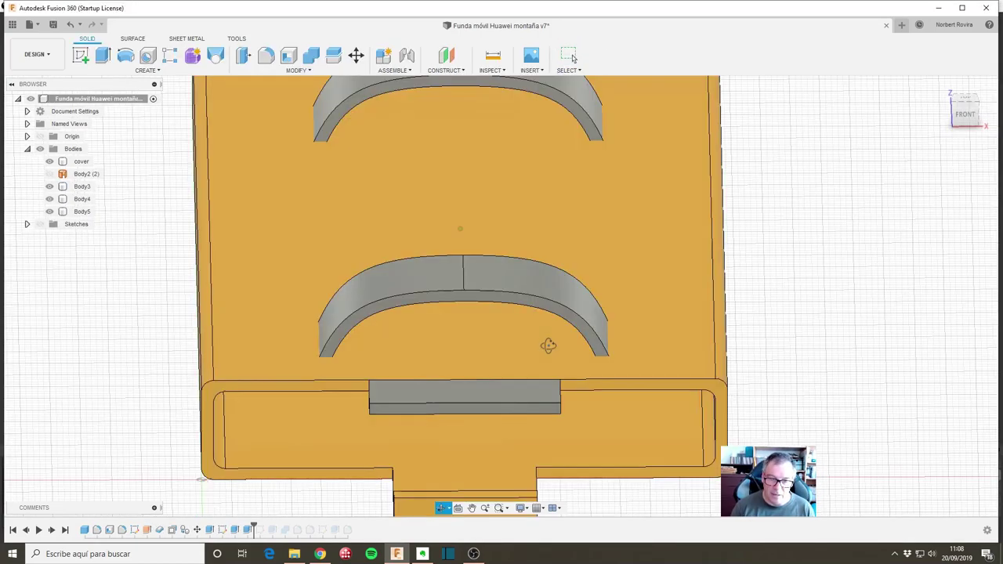
{"action": "scroll", "coordinate": [496, 358], "scroll_direction": "down", "scroll_amount": 2}
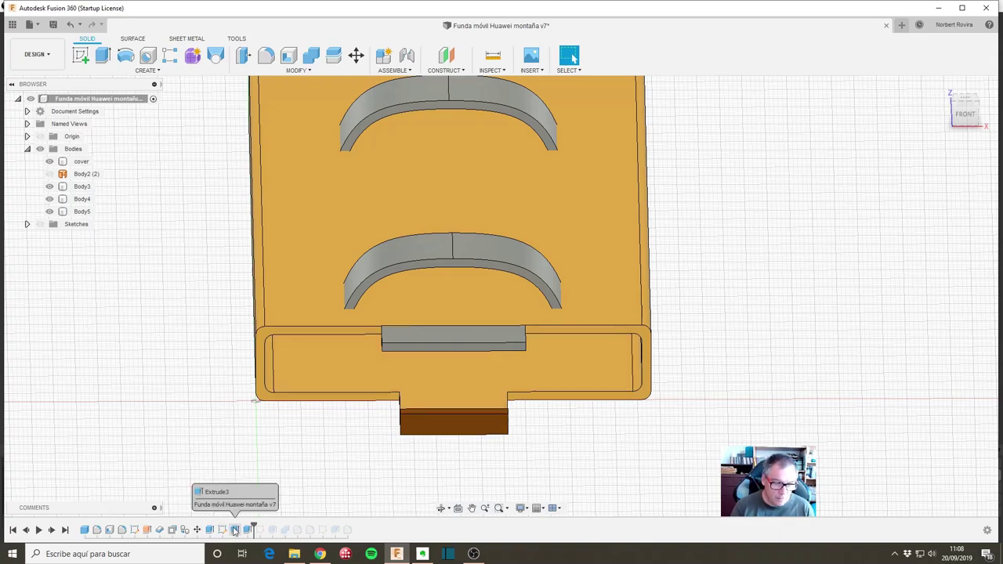
Change Extrude3's direction to Symmetric so the tab extrudes 3 mm as a Join
{"action": "right_click", "coordinate": [234, 530]}
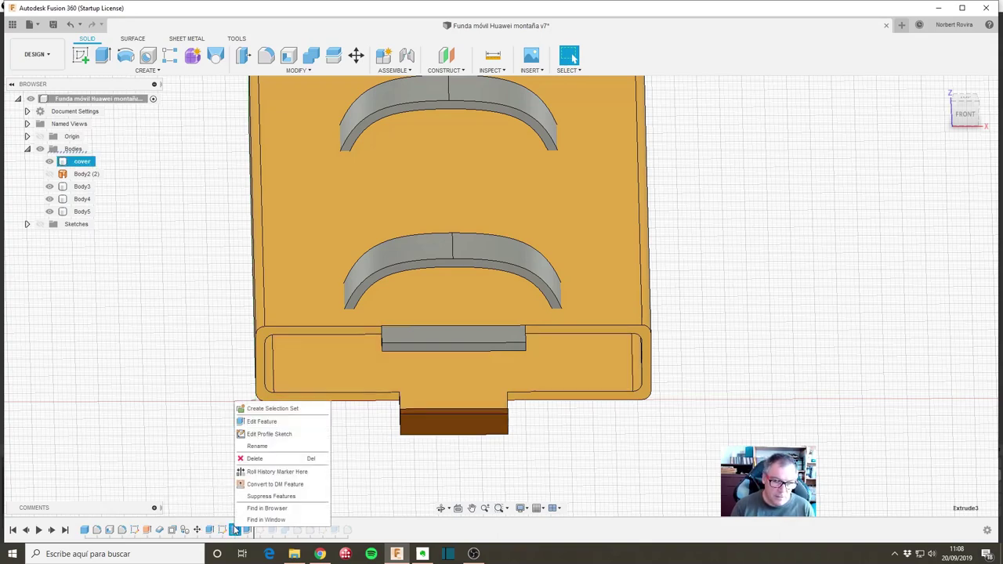
{"action": "left_click", "coordinate": [286, 426]}
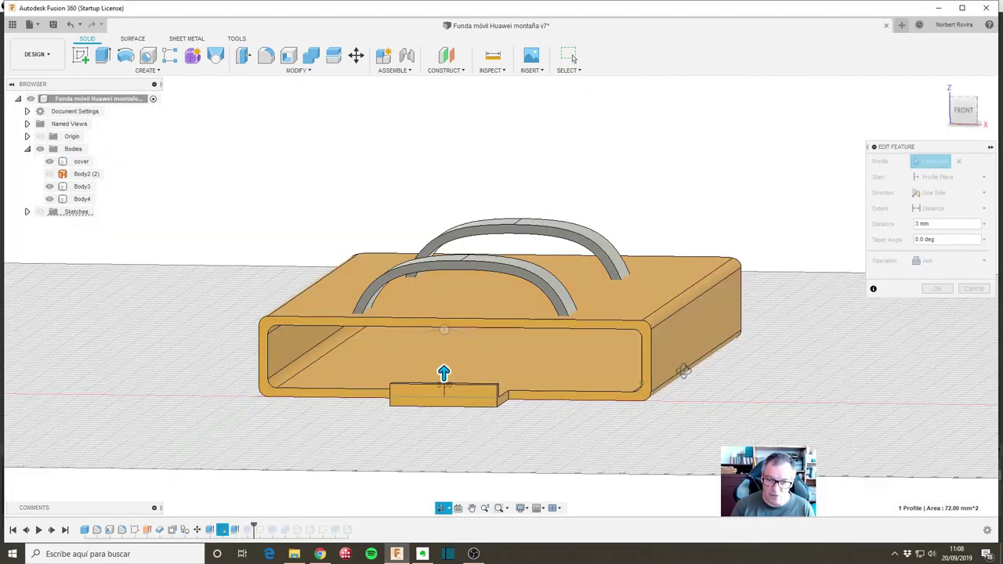
{"action": "mouse_move", "coordinate": [685, 403]}
{"action": "middle_mouse_down", "text": "shift"}
{"action": "mouse_move", "coordinate": [692, 351]}
{"action": "mouse_move", "coordinate": [681, 416]}
{"action": "mouse_move", "coordinate": [642, 396]}
{"action": "middle_mouse_up", "text": "shift"}
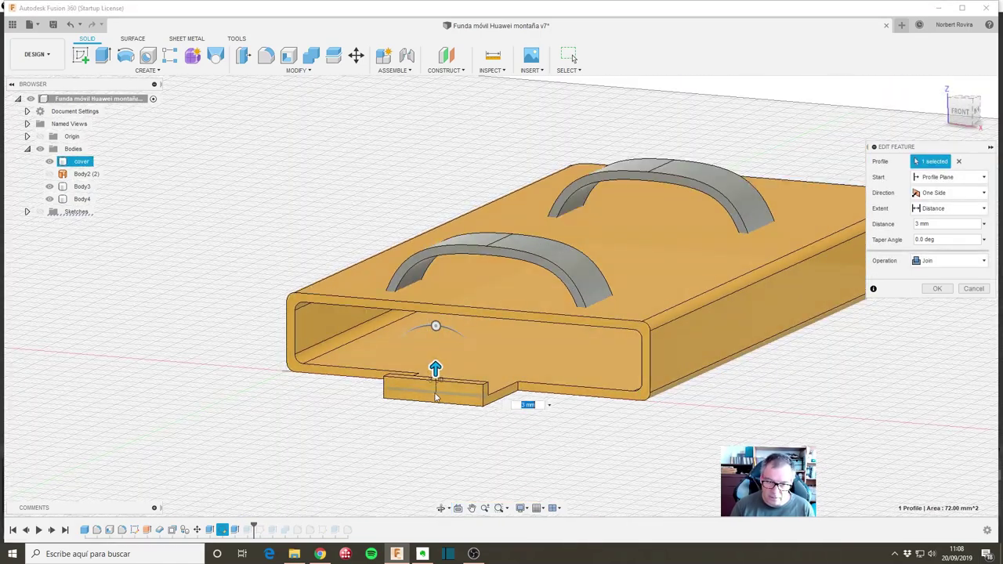
{"action": "left_click", "coordinate": [971, 193]}
{"action": "left_click", "coordinate": [937, 233]}
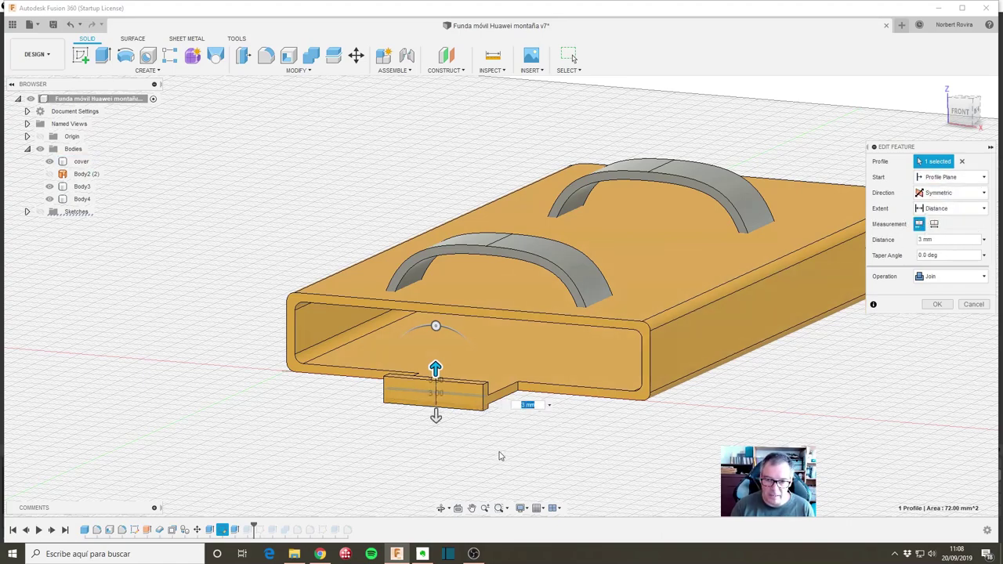
{"action": "mouse_move", "coordinate": [485, 416]}
{"action": "middle_mouse_down", "text": "shift"}
{"action": "mouse_move", "coordinate": [492, 422]}
{"action": "mouse_move", "coordinate": [515, 252]}
{"action": "middle_mouse_up", "text": "shift"}
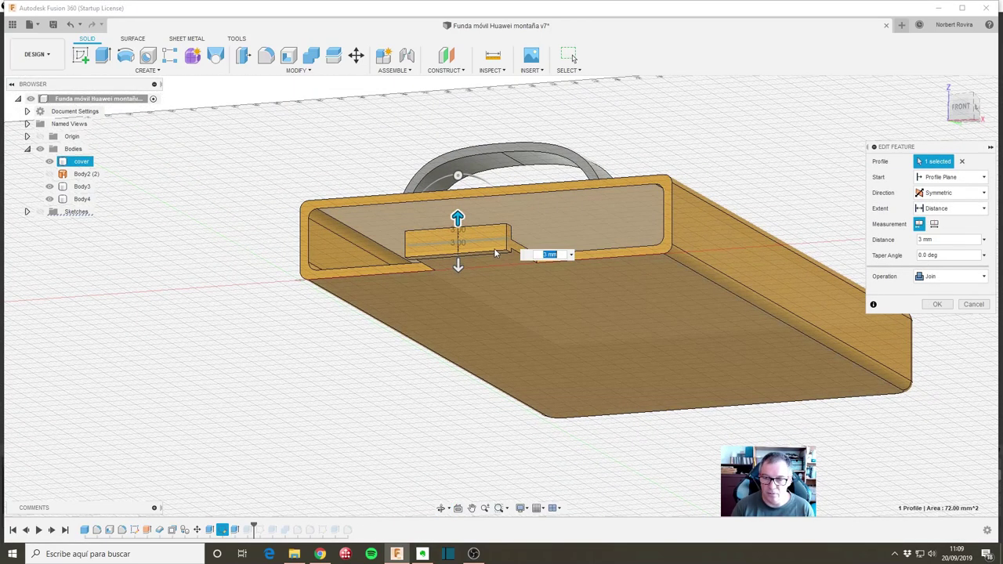
{"action": "middle_click_drag", "start_coordinate": [431, 347], "coordinate": [596, 337], "text": "shift"}
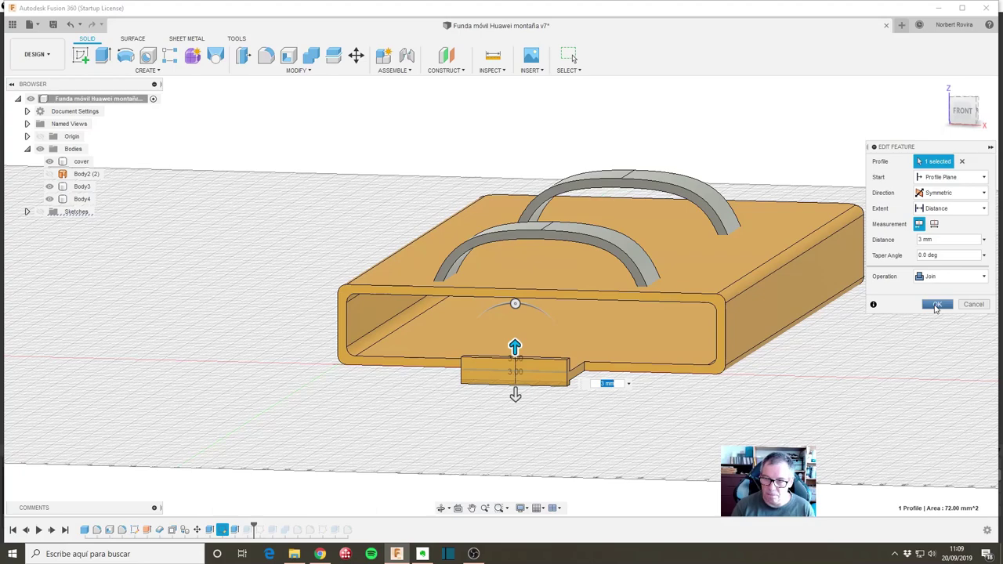
{"action": "left_click", "coordinate": [936, 307]}
{"action": "mouse_move", "coordinate": [246, 293]}
{"action": "middle_mouse_down", "text": "shift"}
{"action": "mouse_move", "coordinate": [260, 318]}
{"action": "mouse_move", "coordinate": [483, 264]}
{"action": "middle_mouse_up", "text": "shift"}
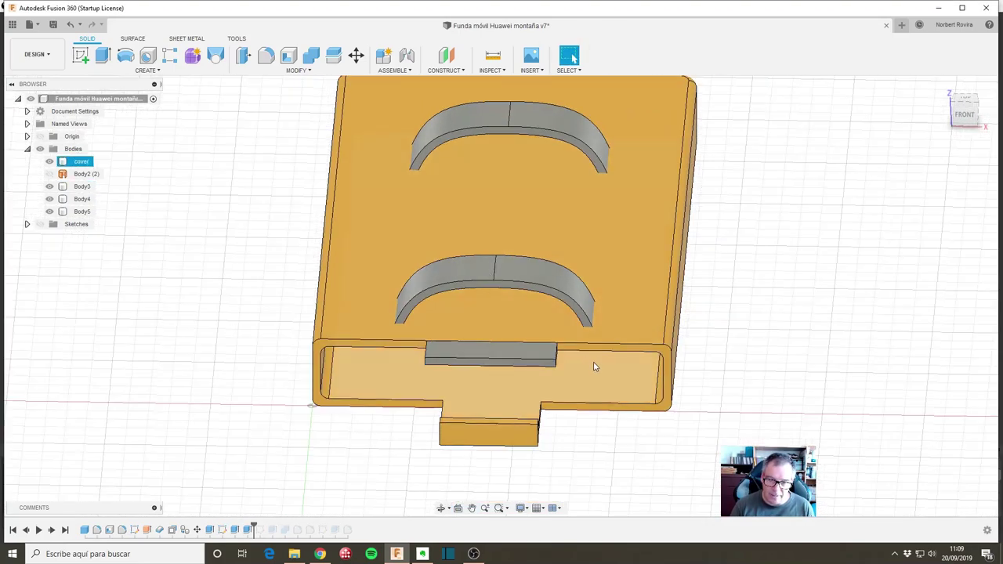
{"action": "mouse_move", "coordinate": [594, 367]}
{"action": "middle_mouse_down", "text": "shift"}
{"action": "mouse_move", "coordinate": [569, 334]}
{"action": "mouse_move", "coordinate": [577, 340]}
{"action": "mouse_move", "coordinate": [448, 353]}
{"action": "middle_mouse_up", "text": "shift"}
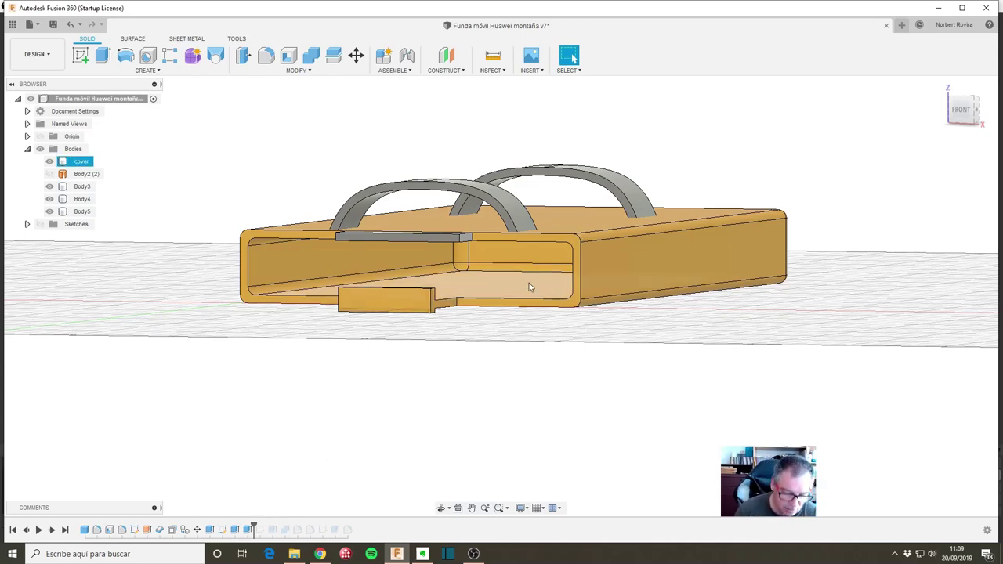
{"action": "middle_click_drag", "start_coordinate": [506, 336], "coordinate": [504, 326], "text": "shift"}
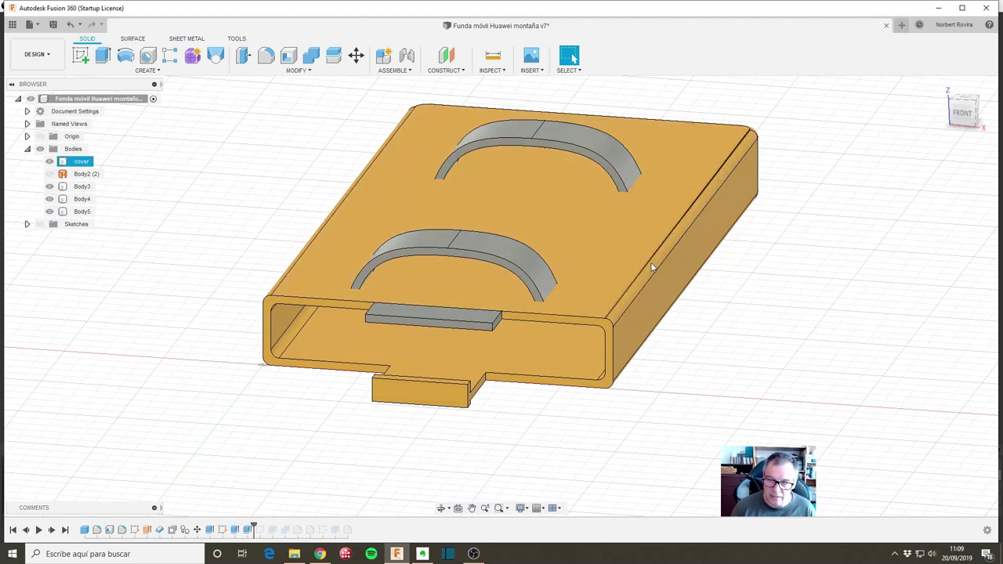
{"action": "right_click", "coordinate": [87, 531]}
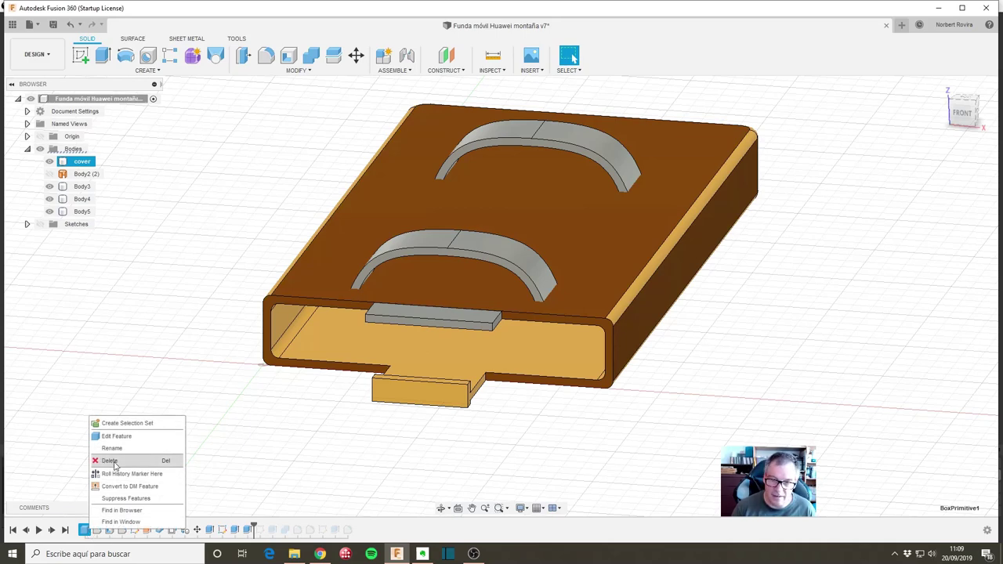
{"action": "left_click", "coordinate": [114, 462]}
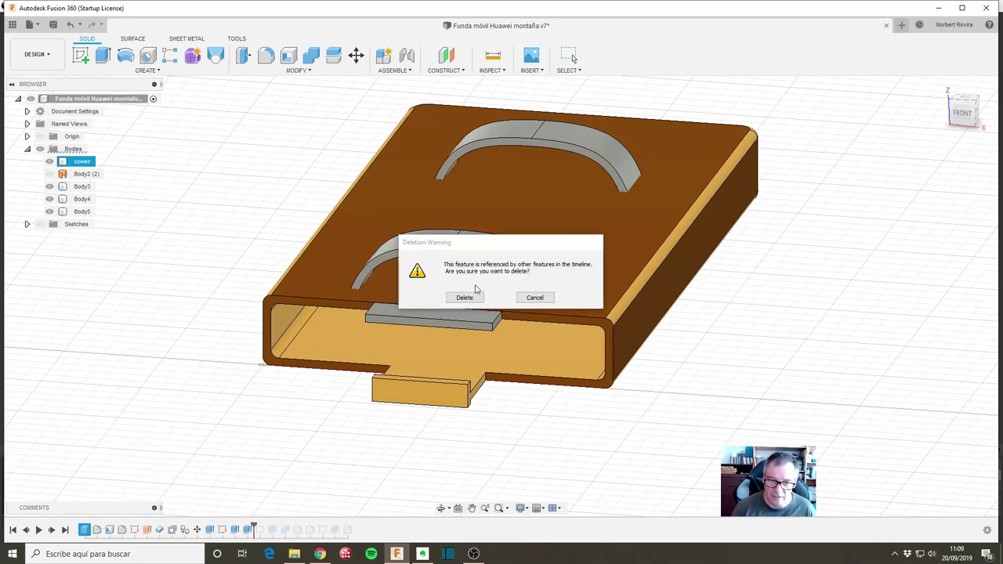
{"action": "left_click", "coordinate": [465, 298]}
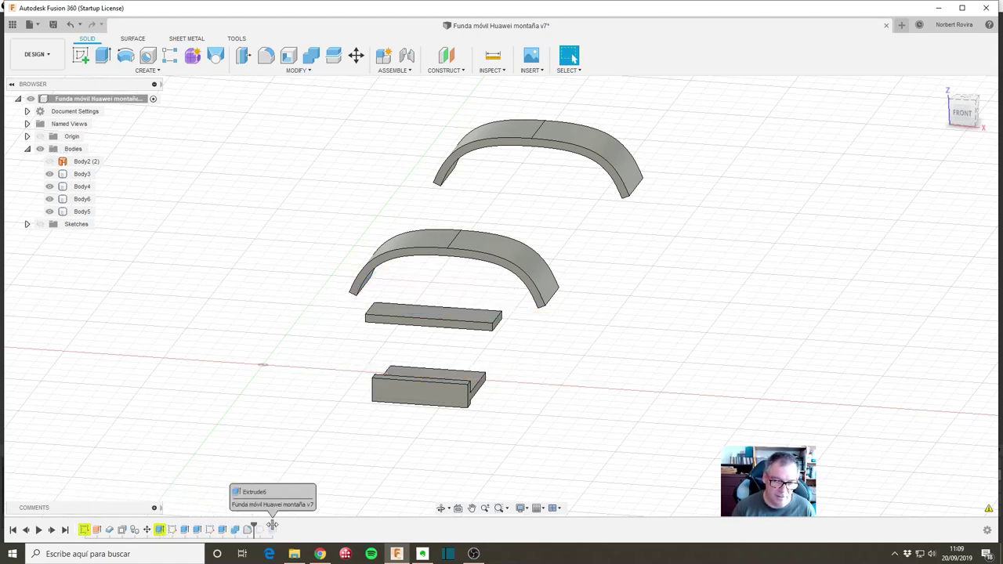
{"action": "left_click_drag", "start_coordinate": [202, 525], "coordinate": [278, 530]}
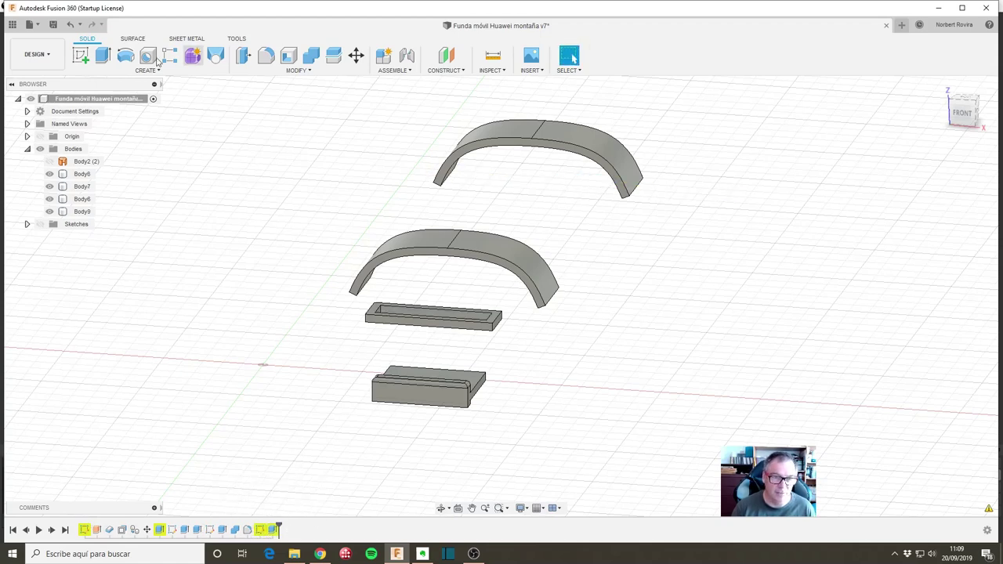
{"action": "left_click", "coordinate": [81, 24]}
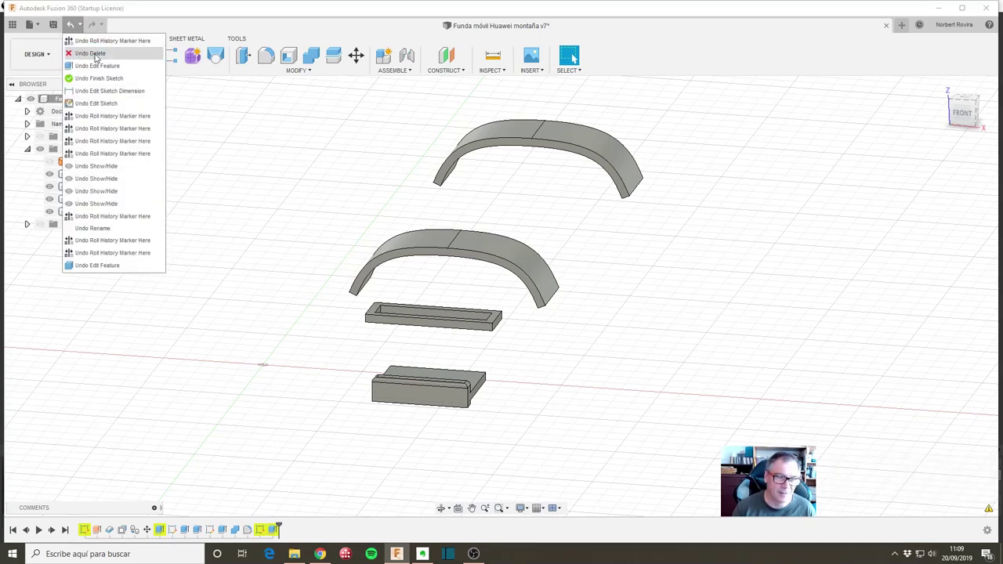
{"action": "left_click", "coordinate": [93, 54]}
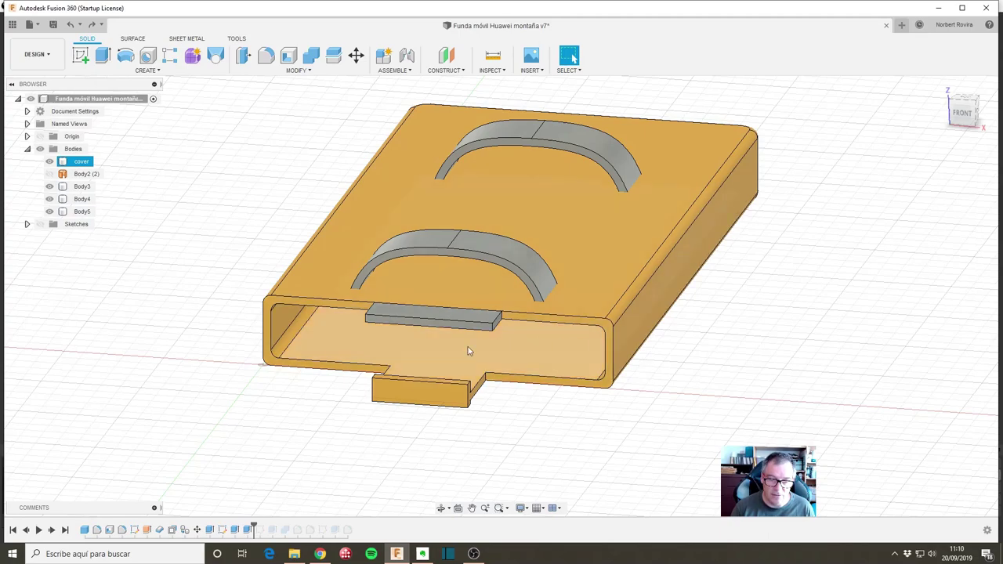
{"action": "scroll", "coordinate": [517, 377], "scroll_direction": "down", "scroll_amount": 2}
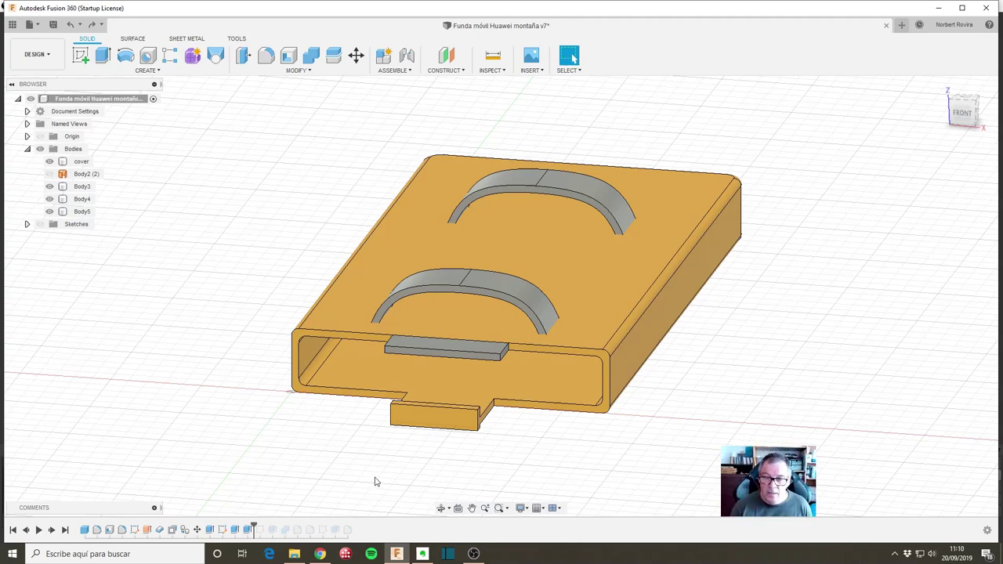
{"action": "left_click", "coordinate": [417, 422]}
{"action": "scroll", "coordinate": [440, 398], "scroll_direction": "up", "scroll_amount": 1}
{"action": "middle_click_drag", "start_coordinate": [439, 398], "coordinate": [628, 323], "text": "shift"}
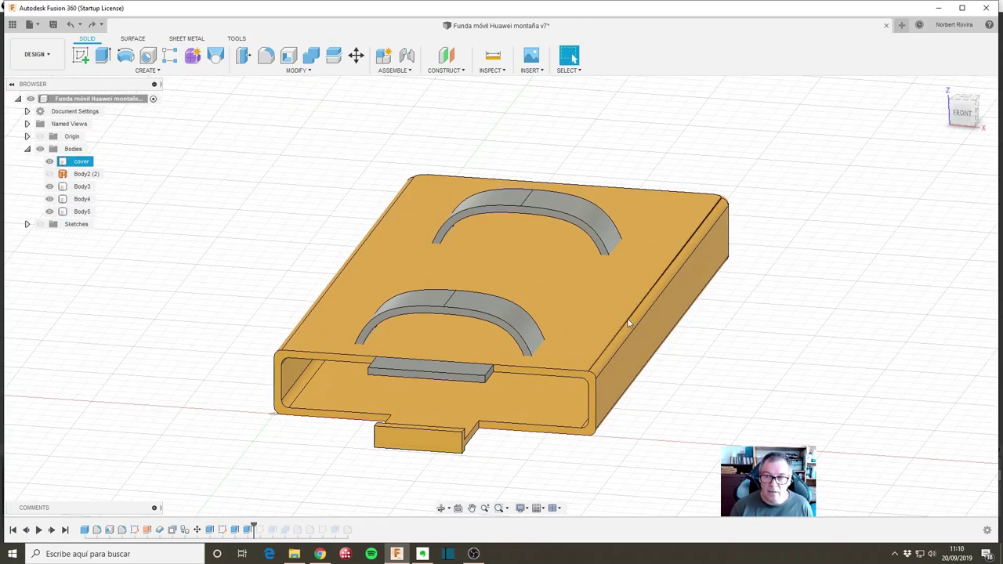
{"action": "left_click", "coordinate": [926, 168]}
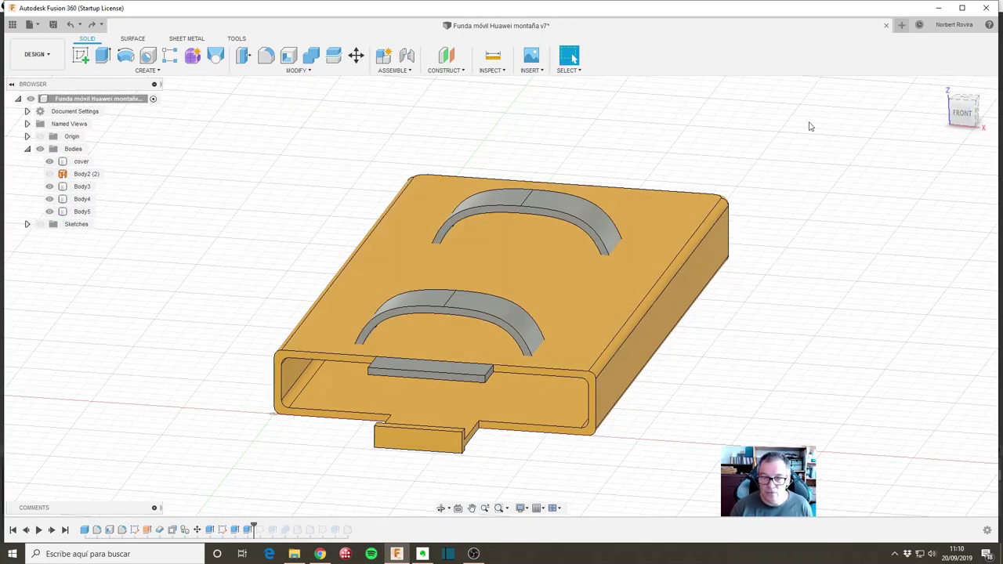
{"action": "middle_click_drag", "start_coordinate": [712, 367], "coordinate": [708, 352]}
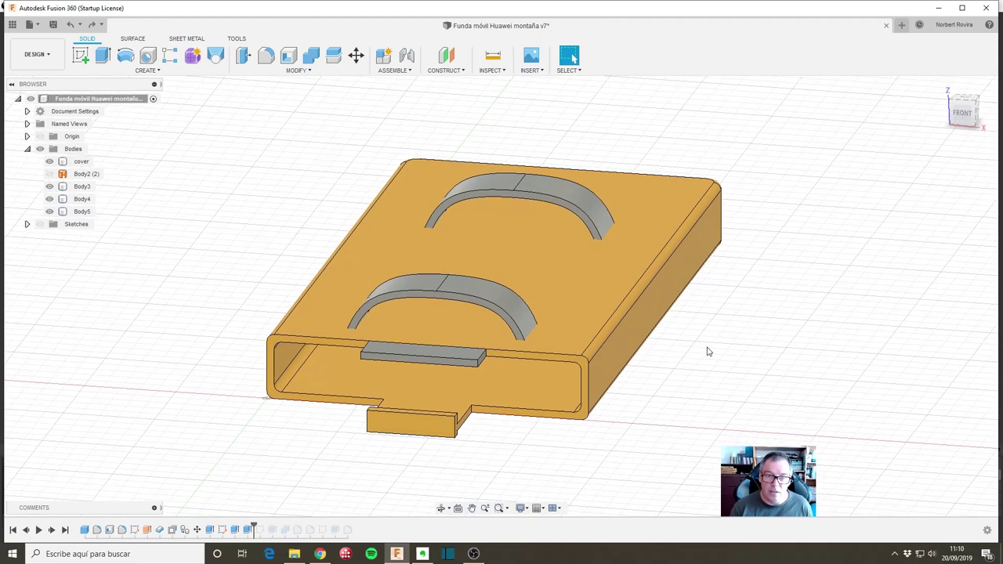
{"action": "right_click", "coordinate": [708, 351]}
{"action": "left_click", "coordinate": [791, 271]}
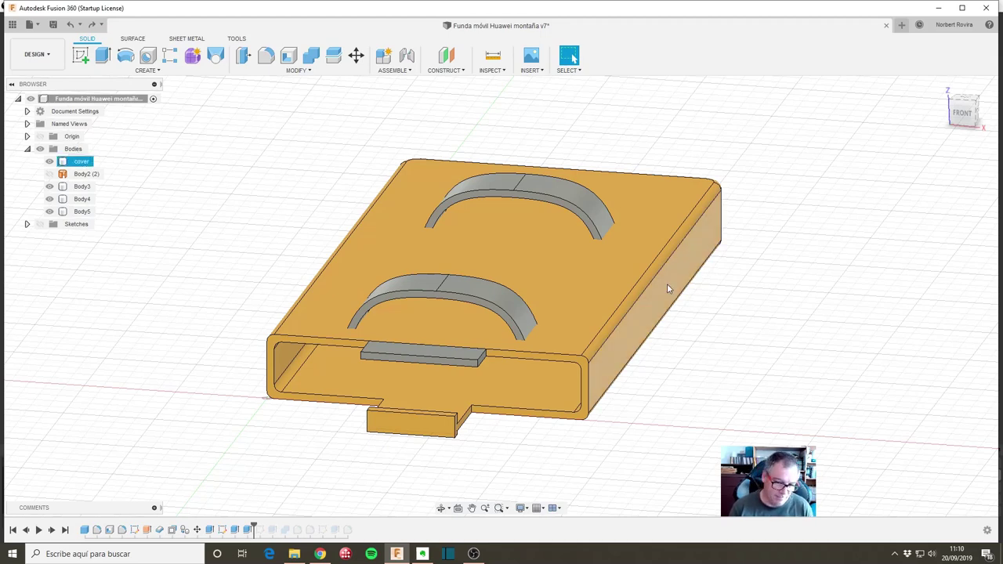
{"action": "middle_click_drag", "start_coordinate": [714, 306], "coordinate": [718, 323]}
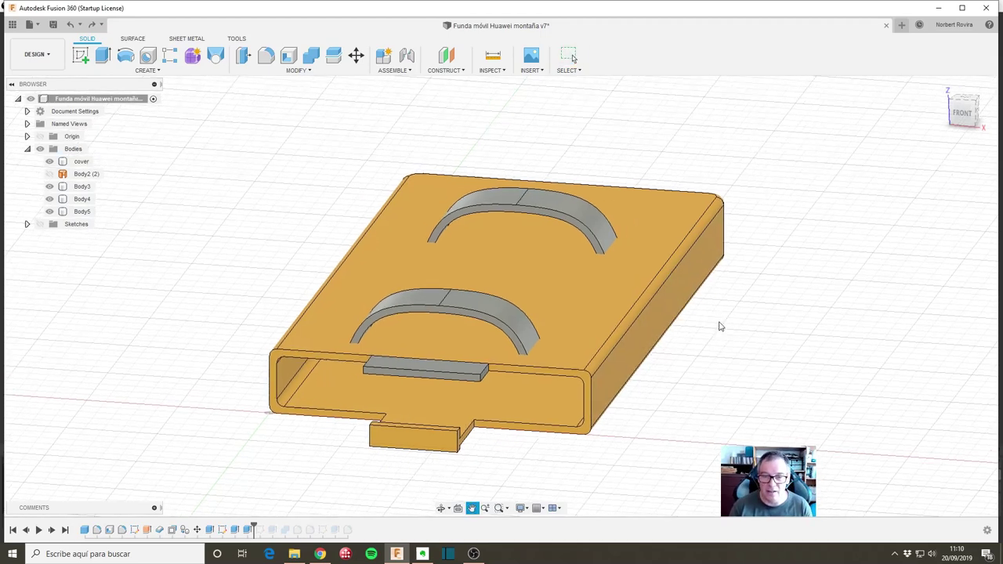
{"action": "mouse_move", "coordinate": [701, 356]}
{"action": "middle_mouse_down"}
{"action": "mouse_move", "coordinate": [695, 336]}
{"action": "mouse_move", "coordinate": [702, 356]}
{"action": "middle_mouse_up"}
{"action": "scroll", "coordinate": [698, 341], "scroll_direction": "up", "scroll_amount": 1}
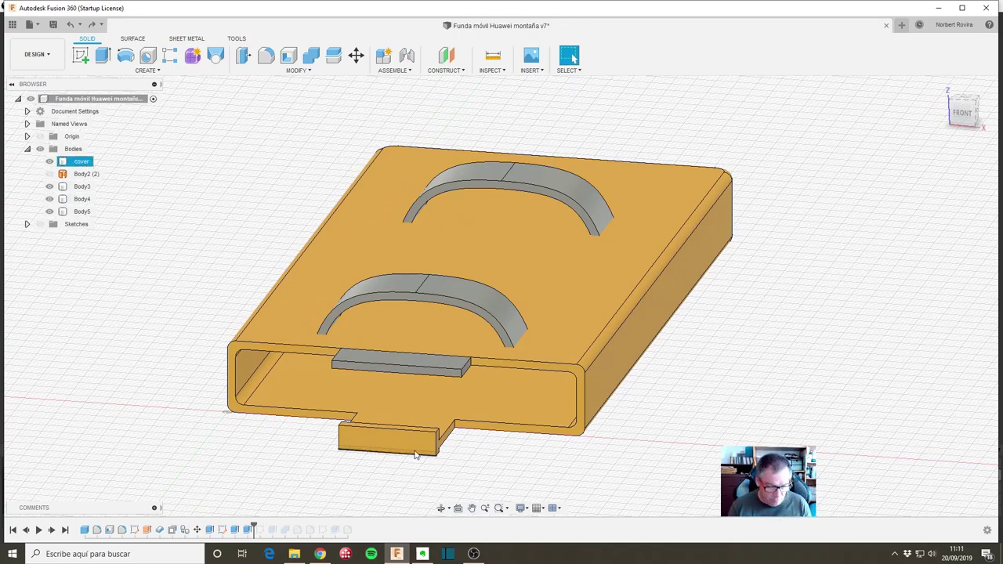
{"action": "scroll", "coordinate": [415, 447], "scroll_direction": "up", "scroll_amount": 2}
{"action": "middle_click_drag", "start_coordinate": [497, 468], "coordinate": [390, 250], "text": "shift"}
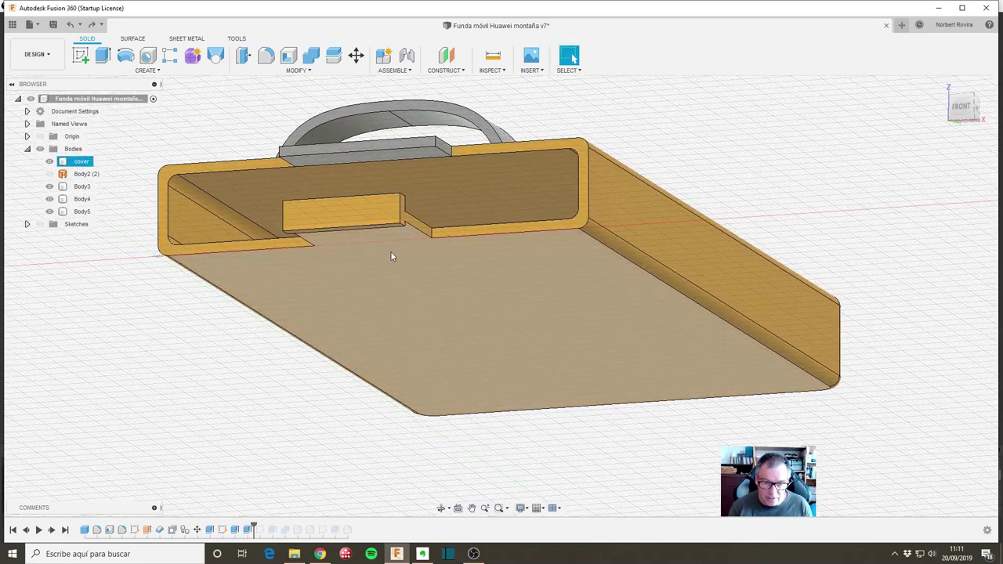
{"action": "middle_click_drag", "start_coordinate": [403, 289], "coordinate": [398, 316], "text": "shift"}
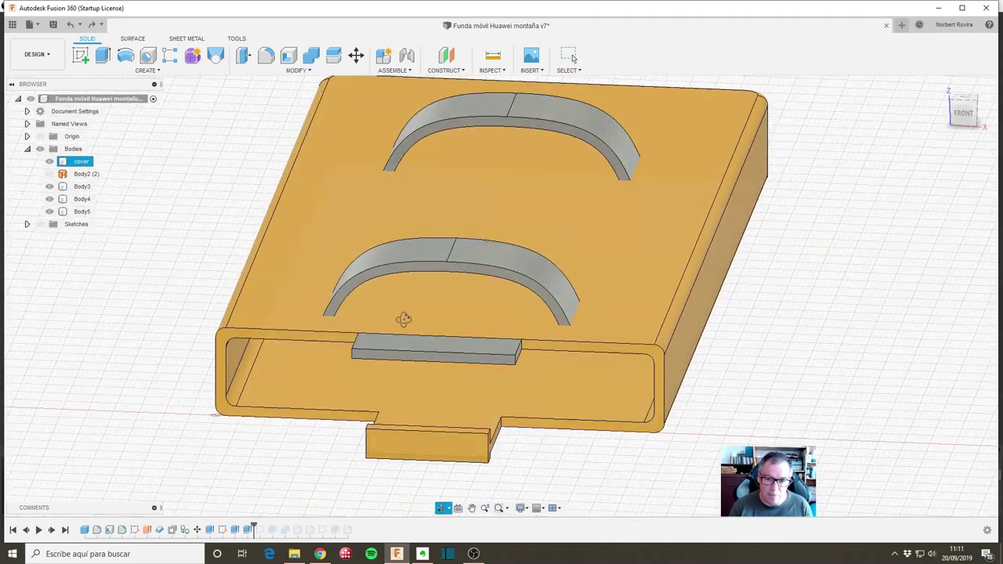
{"action": "scroll", "coordinate": [490, 367], "scroll_direction": "down", "scroll_amount": 2}
{"action": "middle_click_drag", "start_coordinate": [490, 367], "coordinate": [552, 368]}
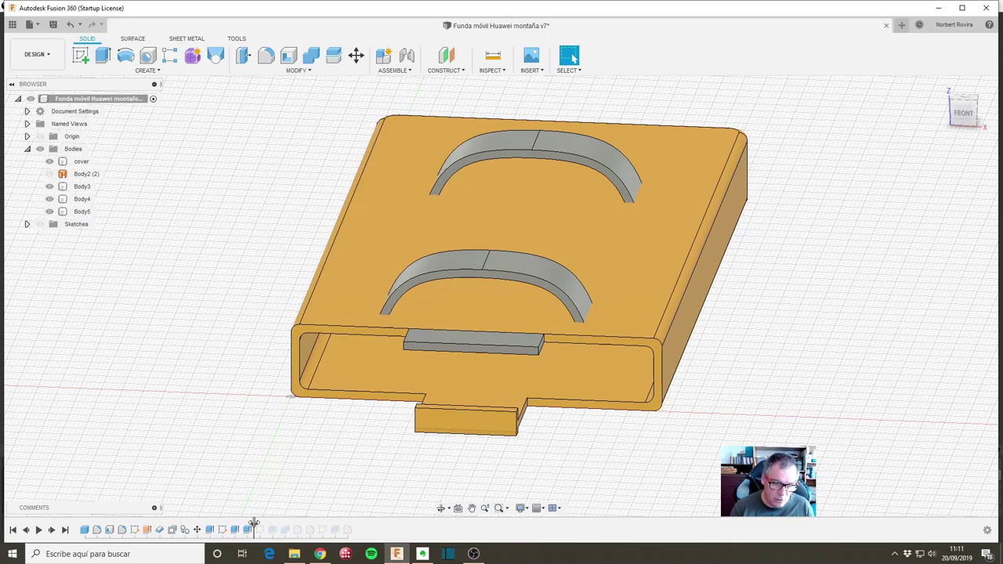
{"action": "scroll", "coordinate": [515, 253], "scroll_direction": "up", "scroll_amount": 5}
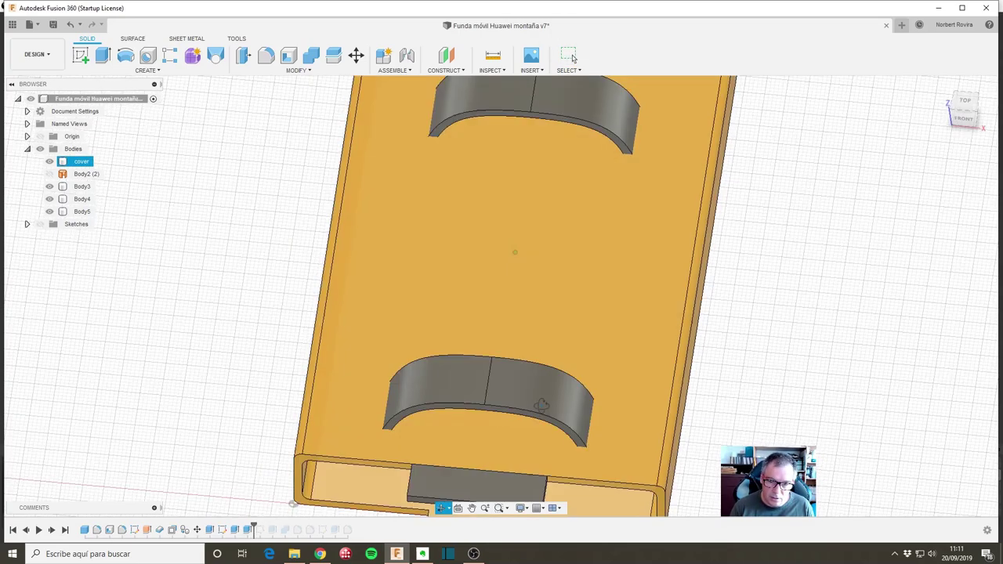
{"action": "scroll", "coordinate": [485, 388], "scroll_direction": "down", "scroll_amount": 4}
{"action": "scroll", "coordinate": [479, 376], "scroll_direction": "up", "scroll_amount": 3}
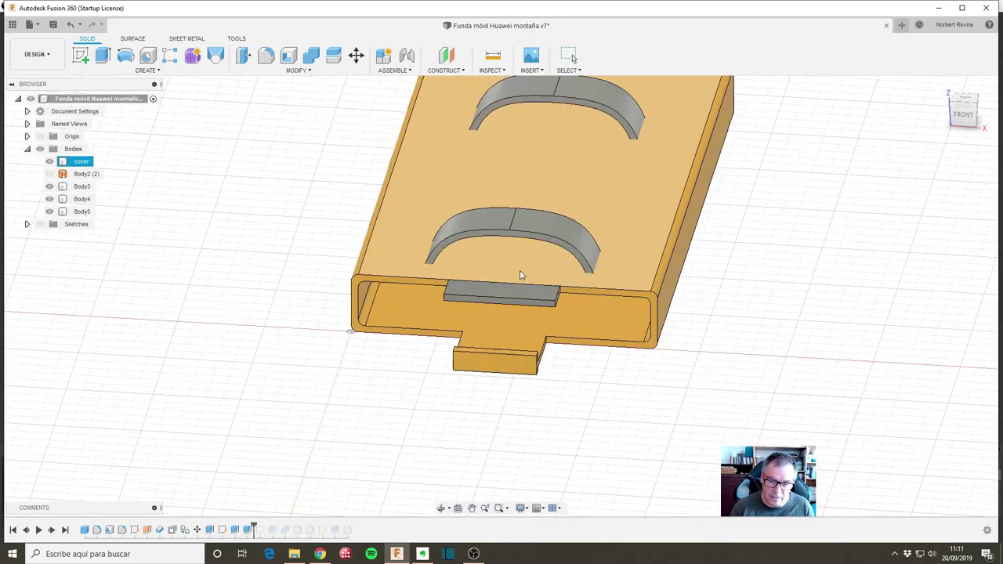
{"action": "middle_click_drag", "start_coordinate": [515, 269], "coordinate": [508, 317]}
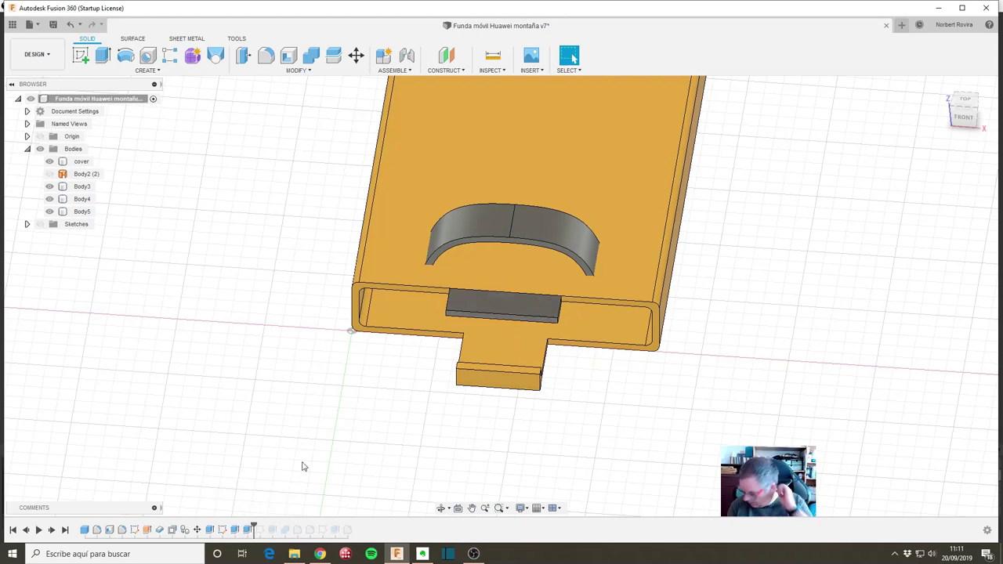
Change the slab's Extrude4 distance to -13 mm
{"action": "right_click", "coordinate": [251, 530]}
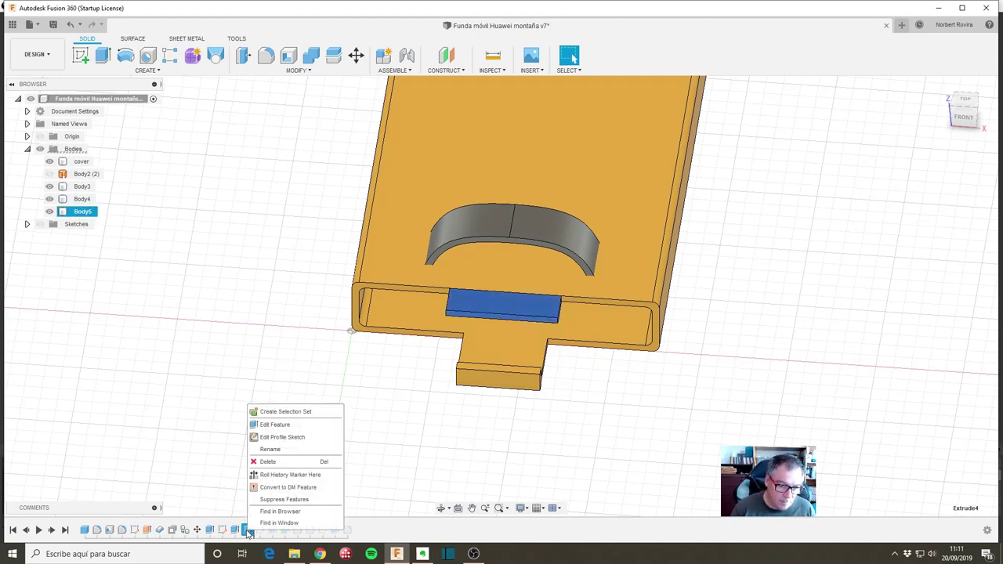
{"action": "left_click", "coordinate": [295, 427]}
{"action": "mouse_move", "coordinate": [541, 343]}
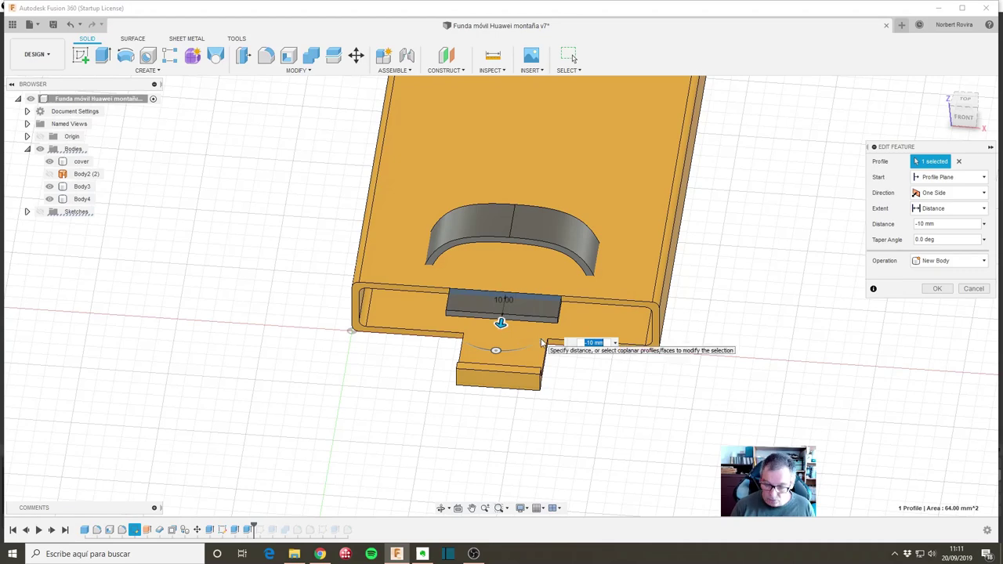
{"action": "type", "text": "-13"}
{"action": "key", "text": "Return"}
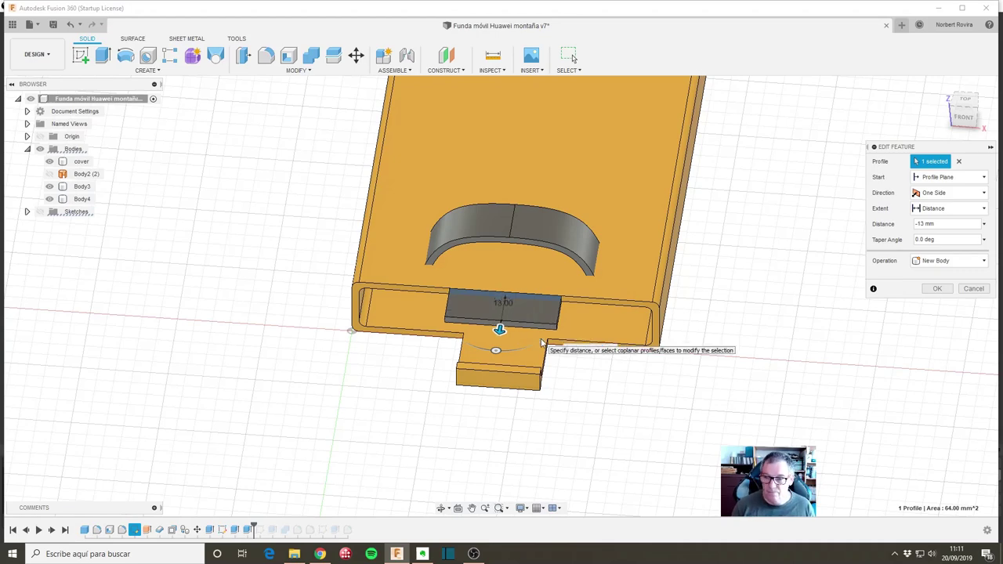
{"action": "key", "text": "Return"}
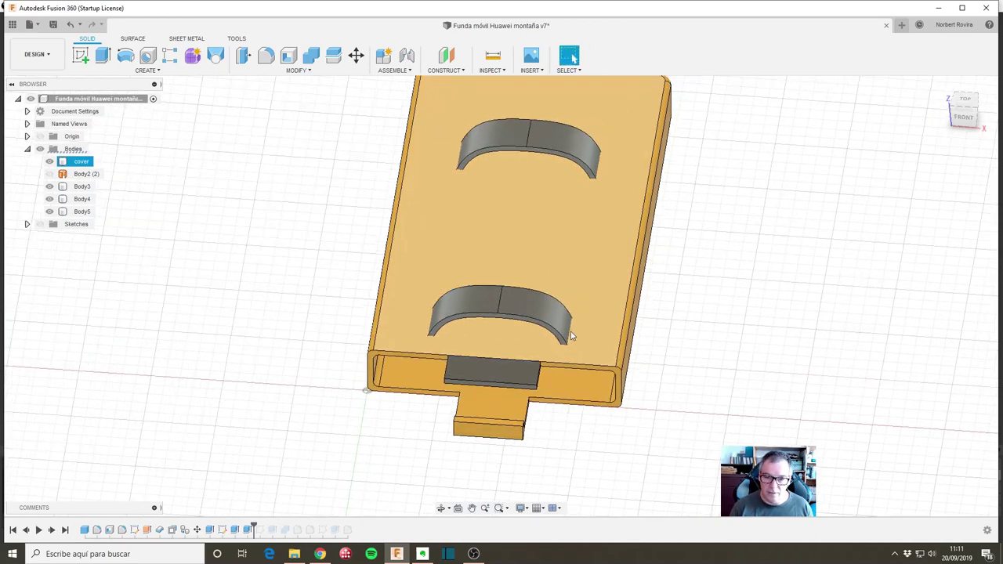
Reopen Extrude4 to verify its 13 mm depth, then zoom out to the whole cover
{"action": "right_click", "coordinate": [249, 530]}
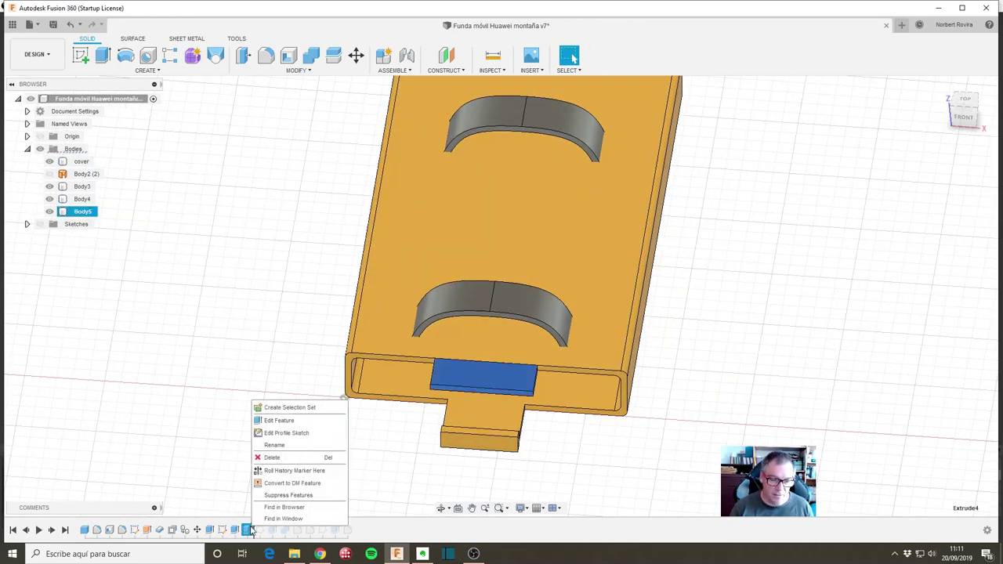
{"action": "left_click", "coordinate": [307, 423]}
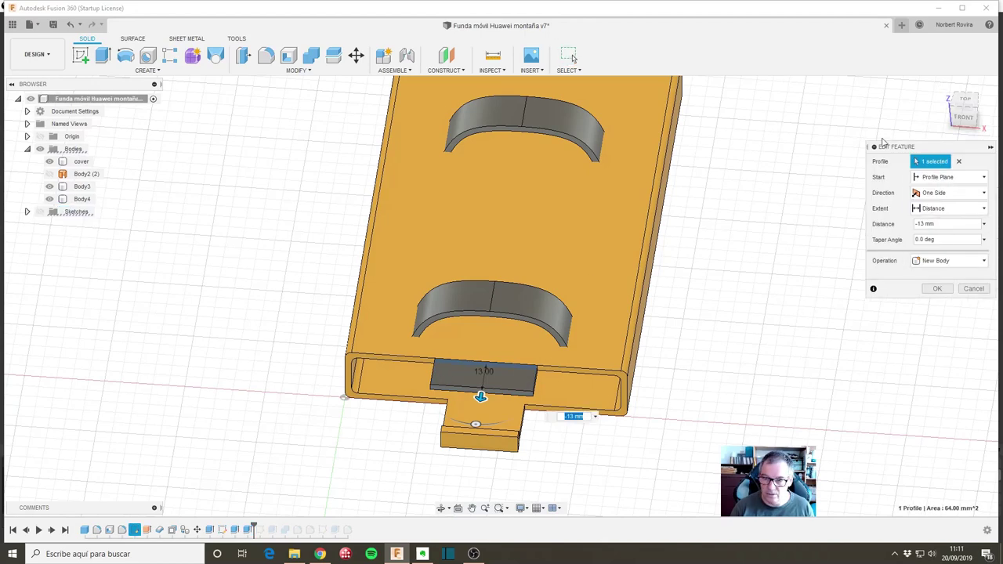
{"action": "left_click", "coordinate": [973, 288]}
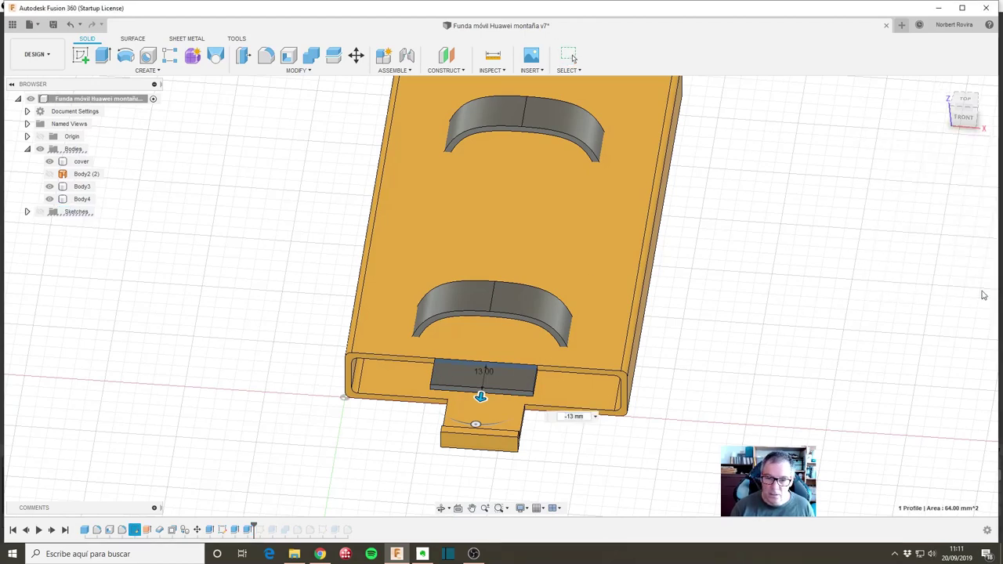
{"action": "middle_click_drag", "start_coordinate": [374, 471], "coordinate": [480, 425], "text": "shift"}
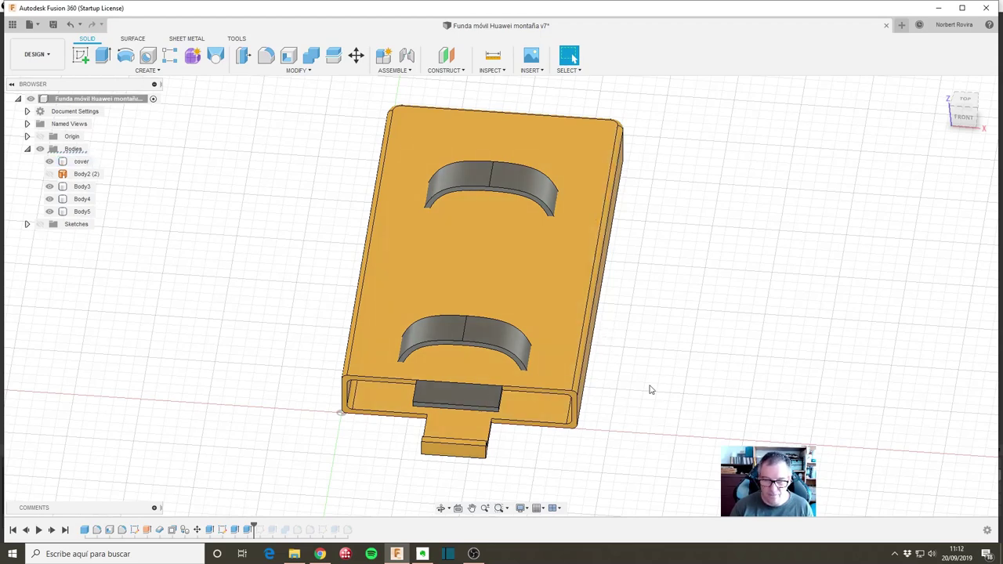
Advance the timeline one feature to include Sketch6, then toggle sketch visibility on and off
{"action": "scroll", "coordinate": [558, 427], "scroll_direction": "up", "scroll_amount": 2}
{"action": "scroll", "coordinate": [587, 439], "scroll_direction": "down", "scroll_amount": 1}
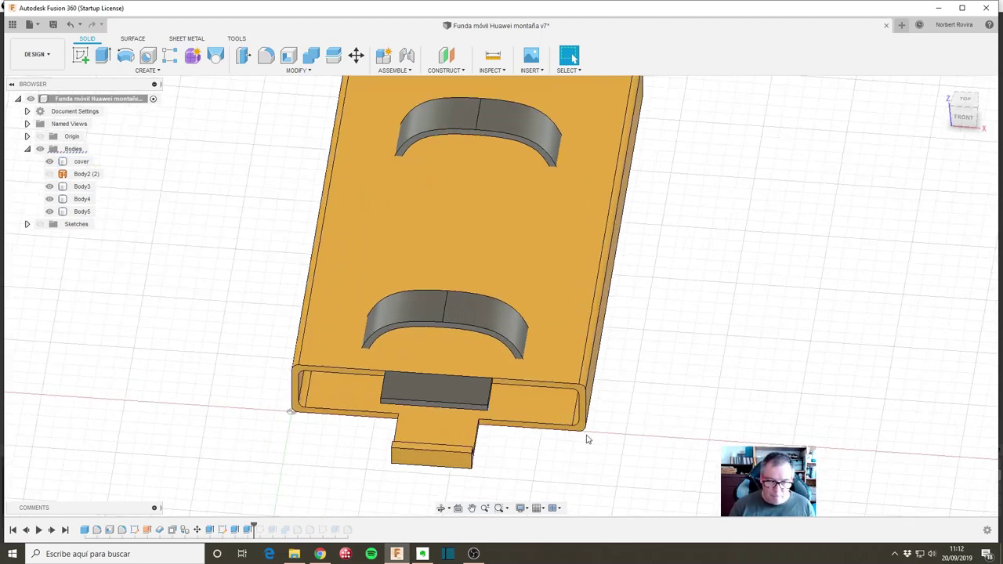
{"action": "middle_click_drag", "start_coordinate": [560, 455], "coordinate": [572, 426]}
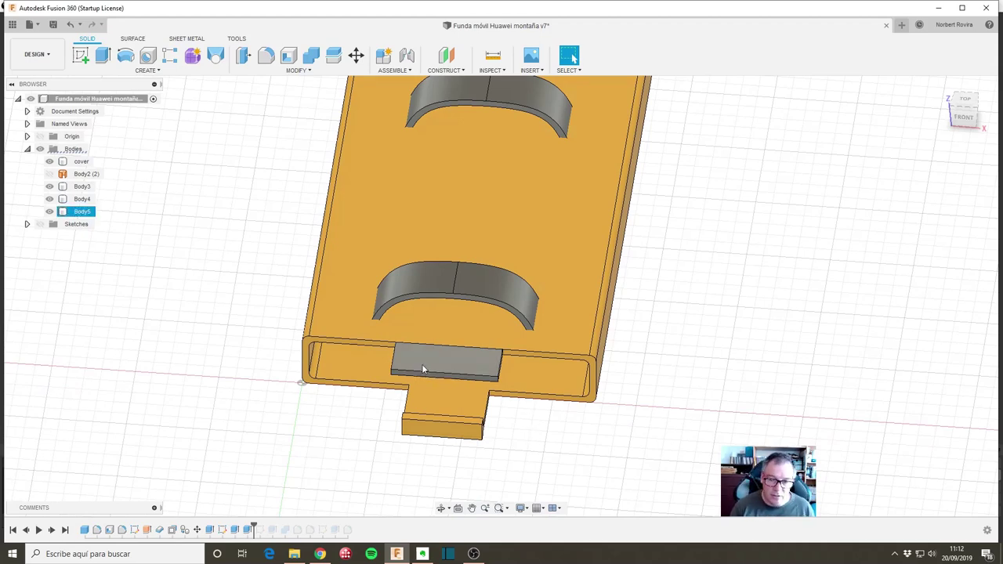
{"action": "left_click_drag", "start_coordinate": [256, 523], "coordinate": [265, 527]}
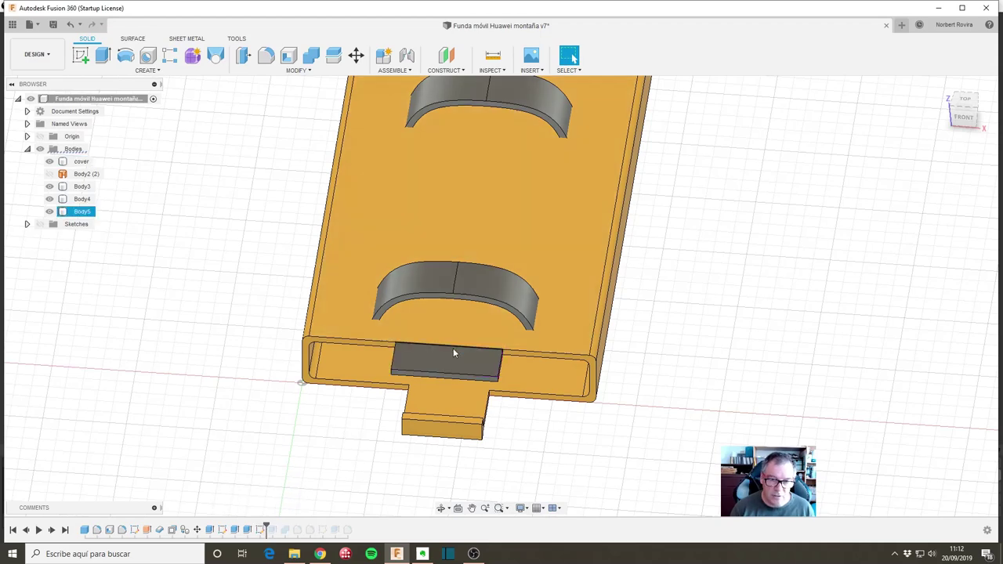
{"action": "left_click", "coordinate": [42, 226]}
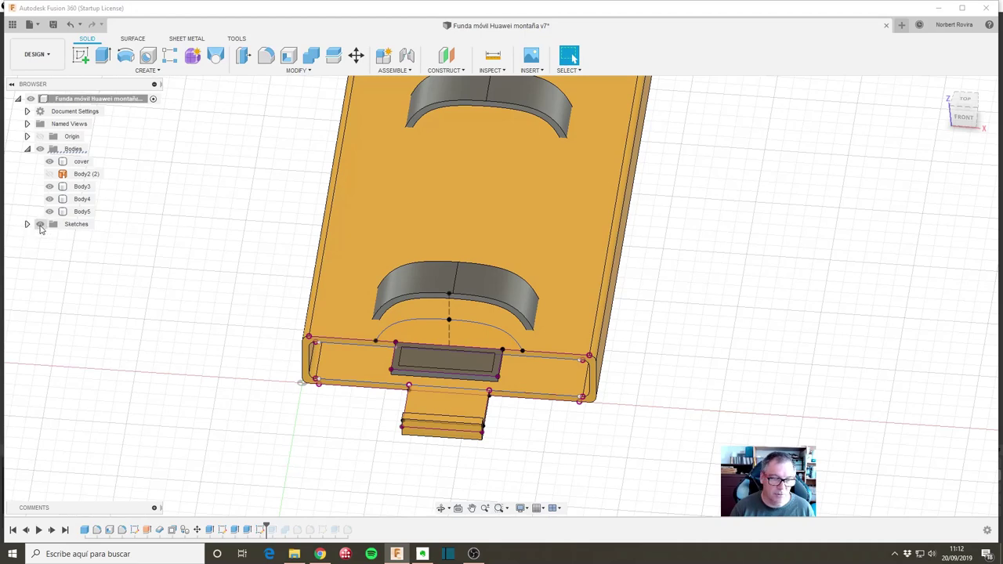
{"action": "left_click", "coordinate": [43, 226]}
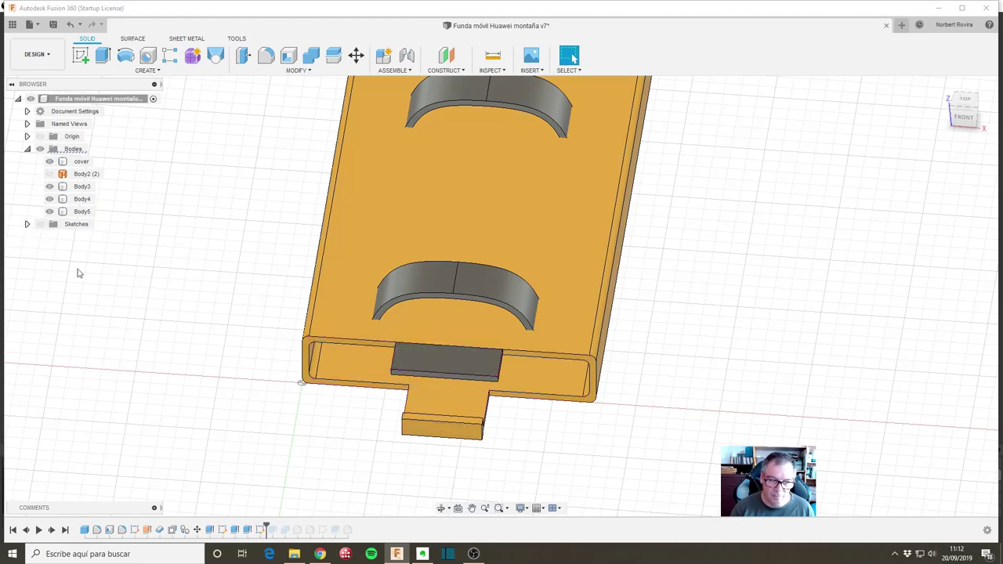
Edit Sketch6 and remove the 2.00 offset constraint from its inner rectangle
{"action": "right_click", "coordinate": [261, 531]}
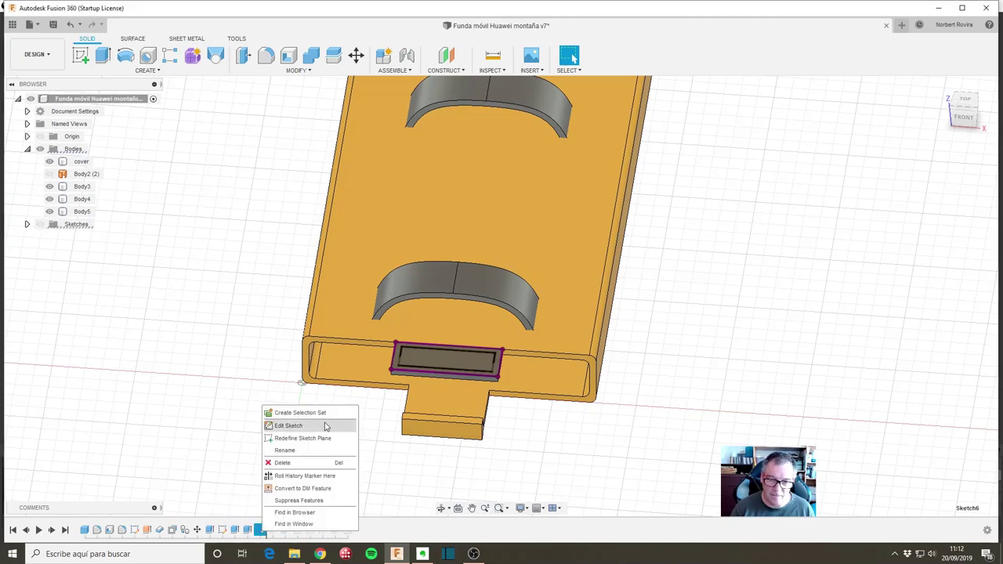
{"action": "left_click", "coordinate": [326, 427]}
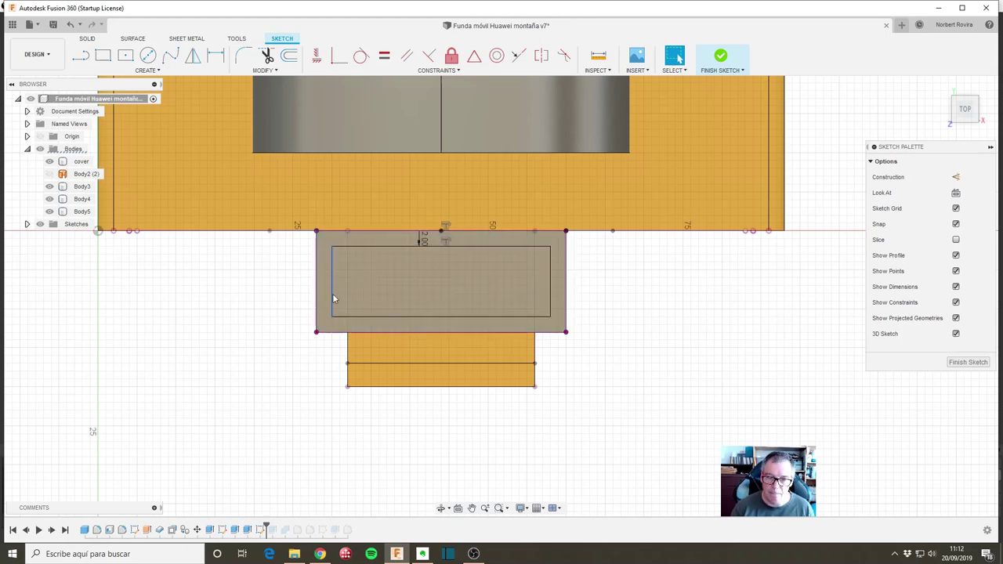
{"action": "left_click", "coordinate": [528, 255]}
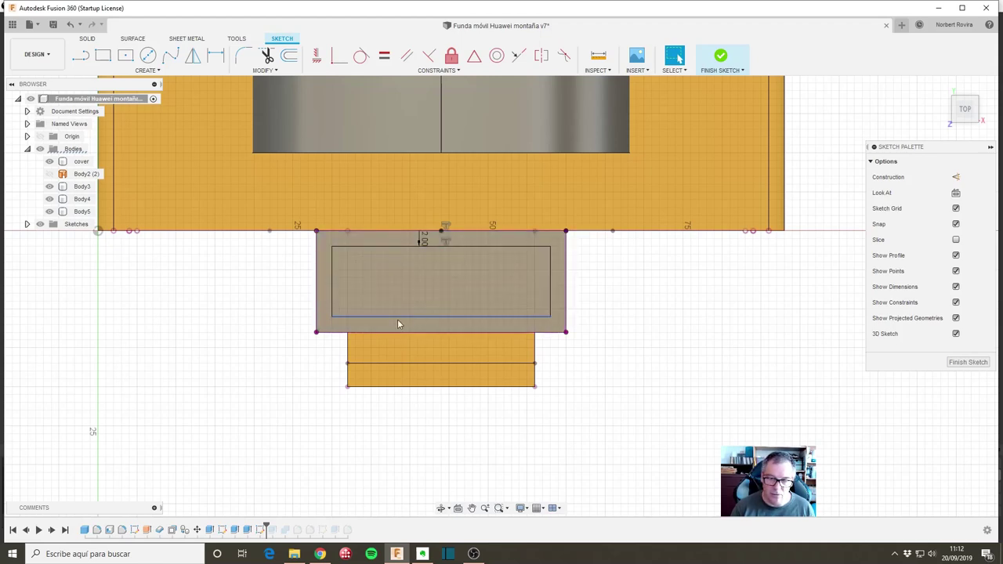
{"action": "left_click", "coordinate": [445, 240]}
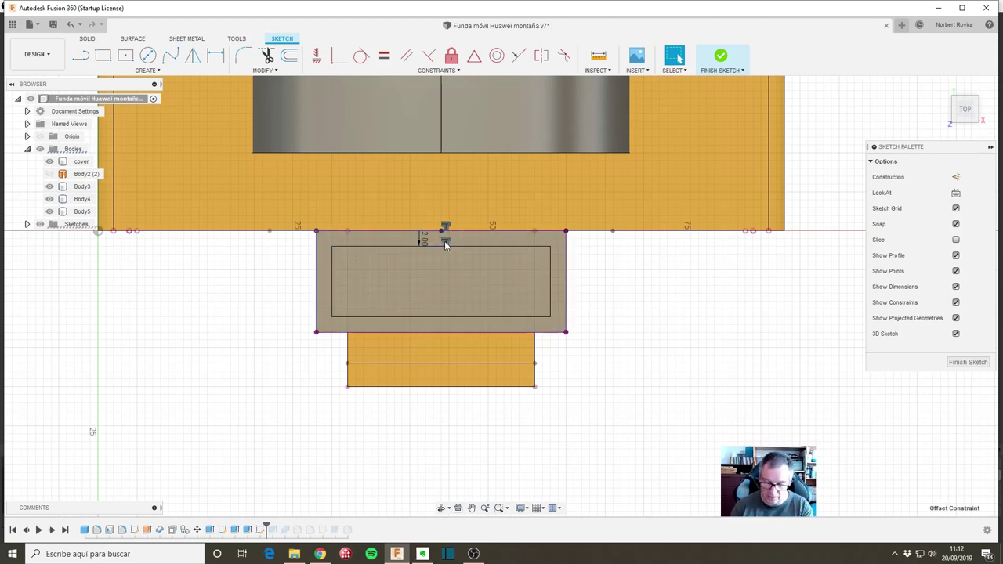
{"action": "key", "text": "Return"}
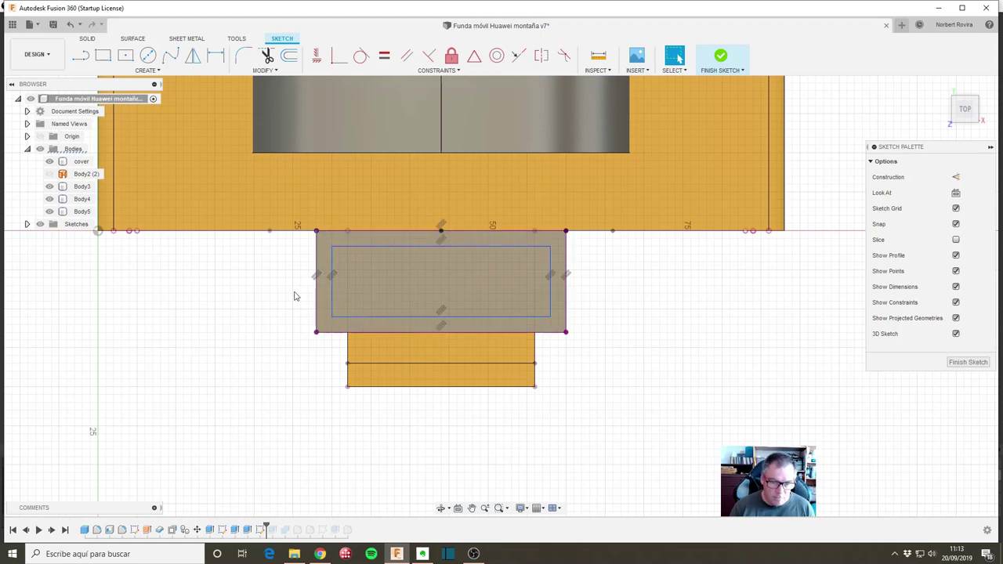
Dimension the inner rectangle's left gap at 3 mm and link the right gap to d42
{"action": "key", "text": "d"}
{"action": "left_click", "coordinate": [315, 300]}
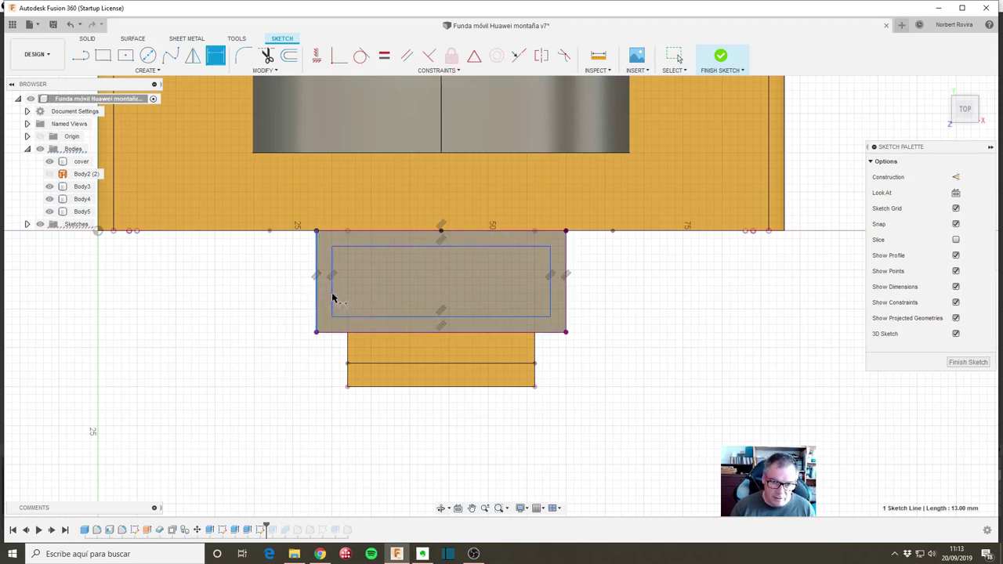
{"action": "left_click", "coordinate": [331, 296]}
{"action": "left_click", "coordinate": [315, 395]}
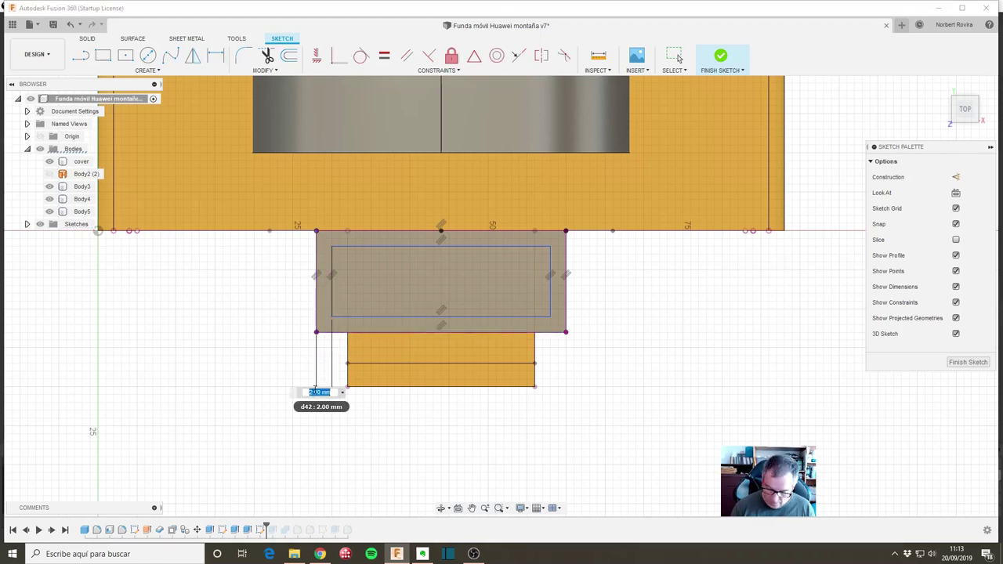
{"action": "type", "text": "3"}
{"action": "key", "text": "Return"}
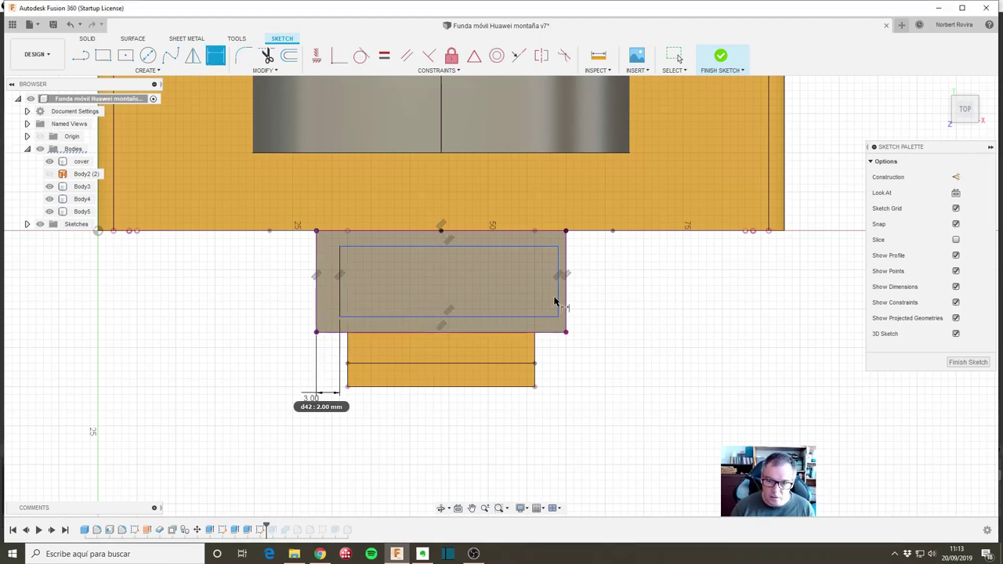
{"action": "left_click", "coordinate": [567, 300]}
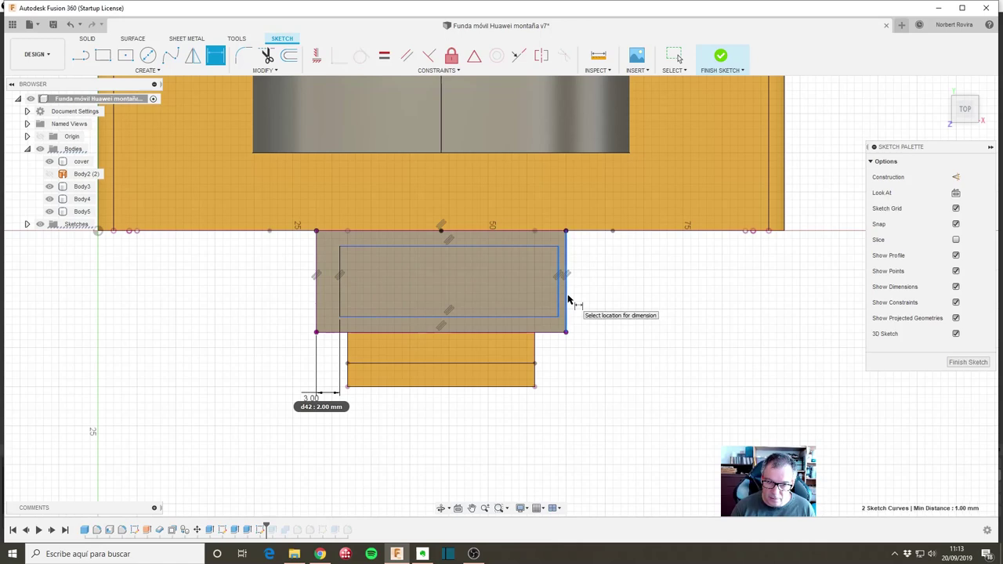
{"action": "left_click", "coordinate": [559, 276]}
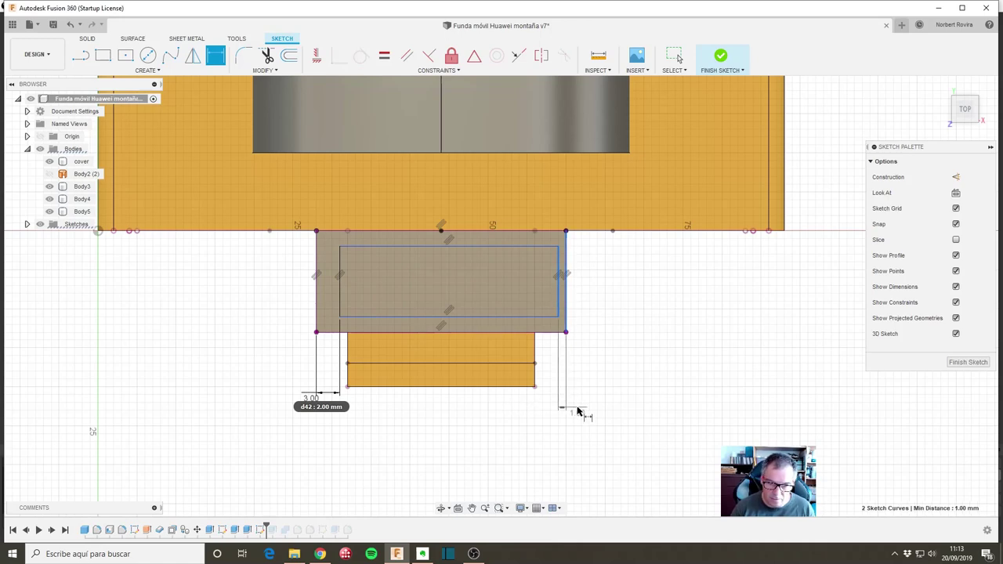
{"action": "left_click", "coordinate": [580, 406]}
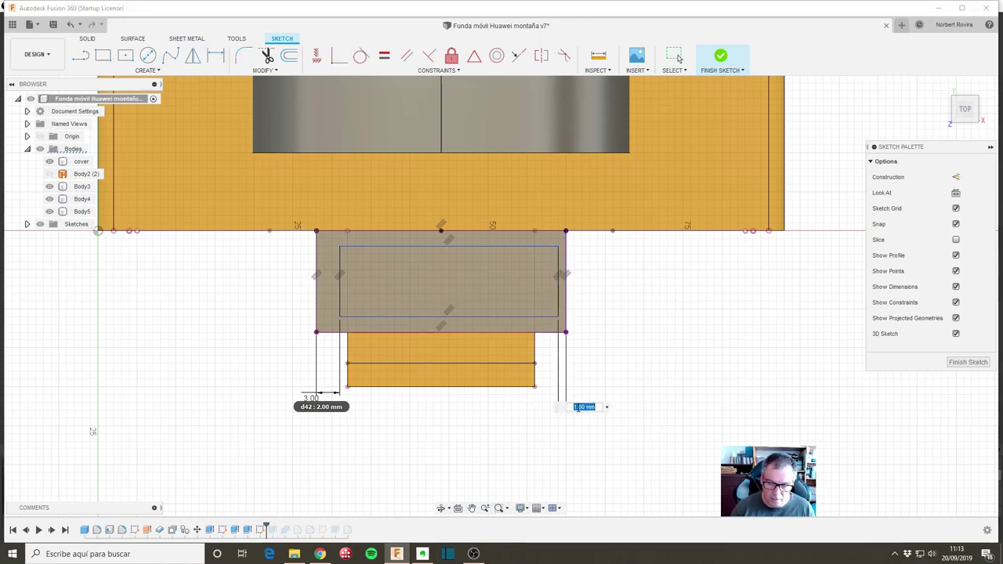
{"action": "left_click", "coordinate": [318, 399]}
{"action": "key", "text": "Return"}
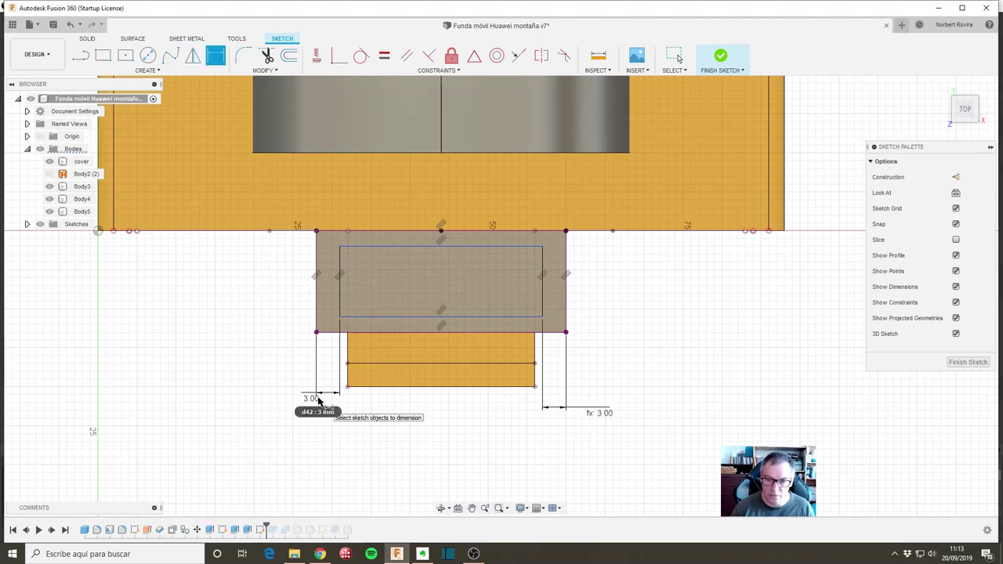
Link the bottom gap to d42, set the top gap to 2 mm, and finish the sketch
{"action": "left_click", "coordinate": [372, 331]}
{"action": "left_click", "coordinate": [345, 318]}
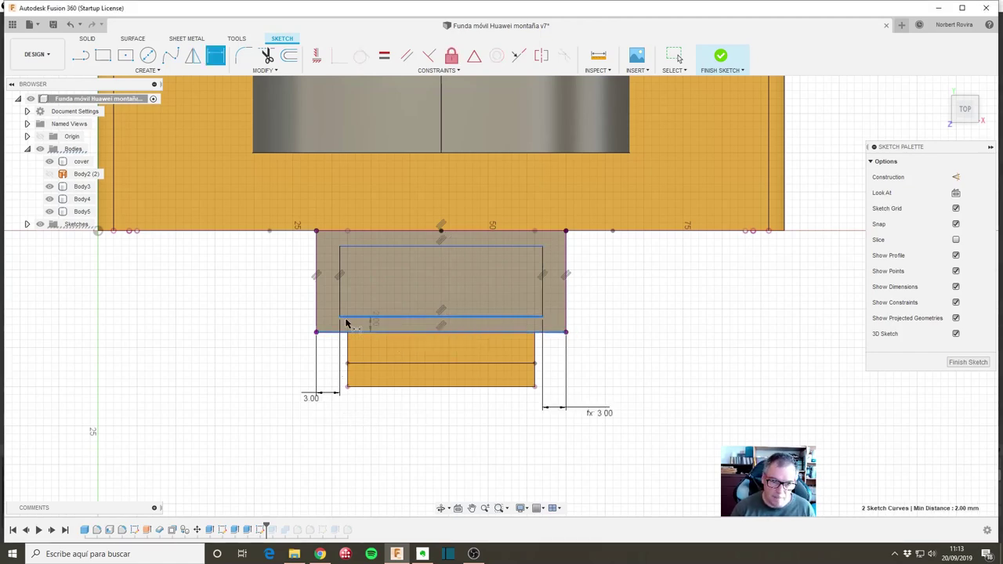
{"action": "left_click", "coordinate": [253, 326]}
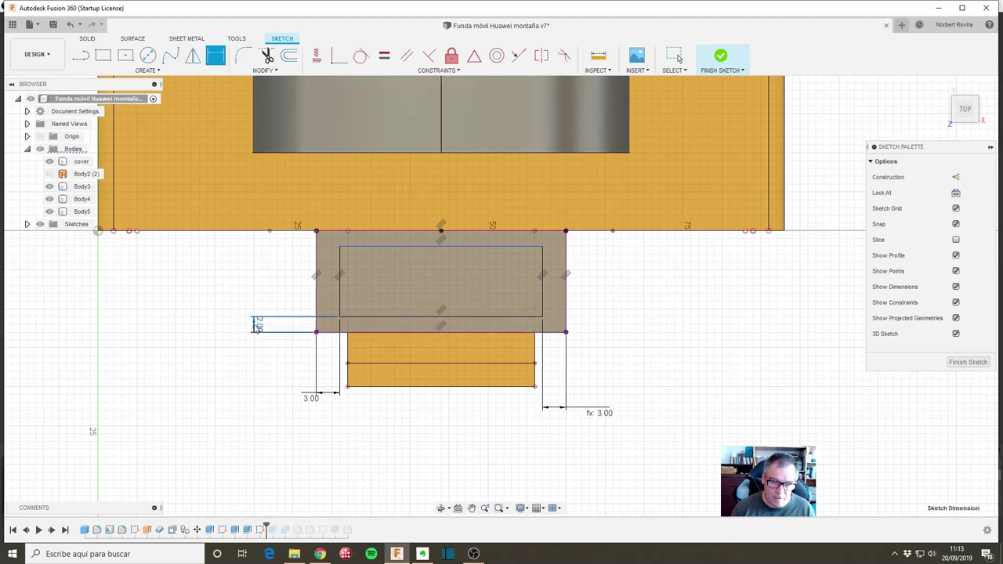
{"action": "left_click", "coordinate": [314, 402]}
{"action": "type", "text": "3"}
{"action": "key", "text": "Return"}
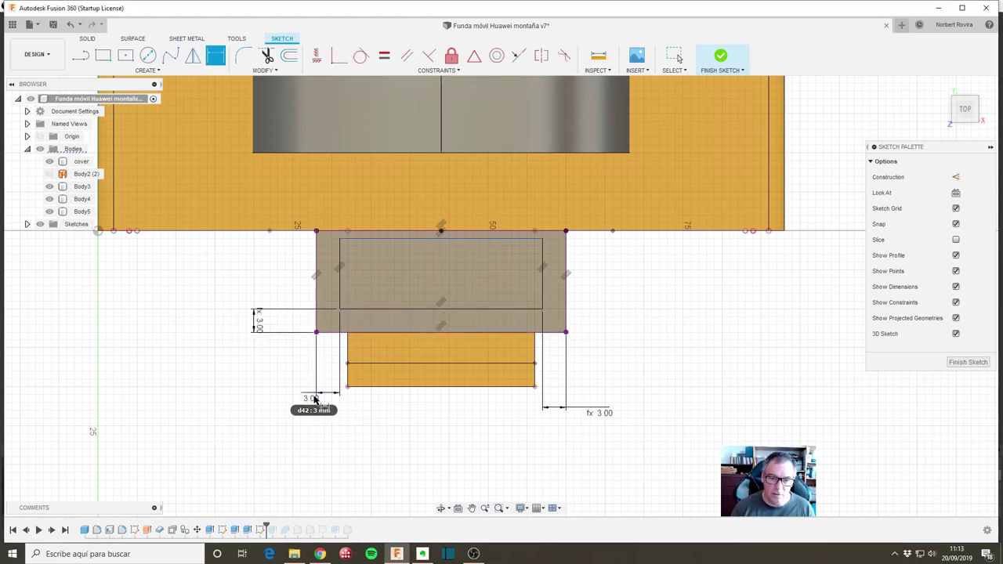
{"action": "left_click", "coordinate": [495, 240]}
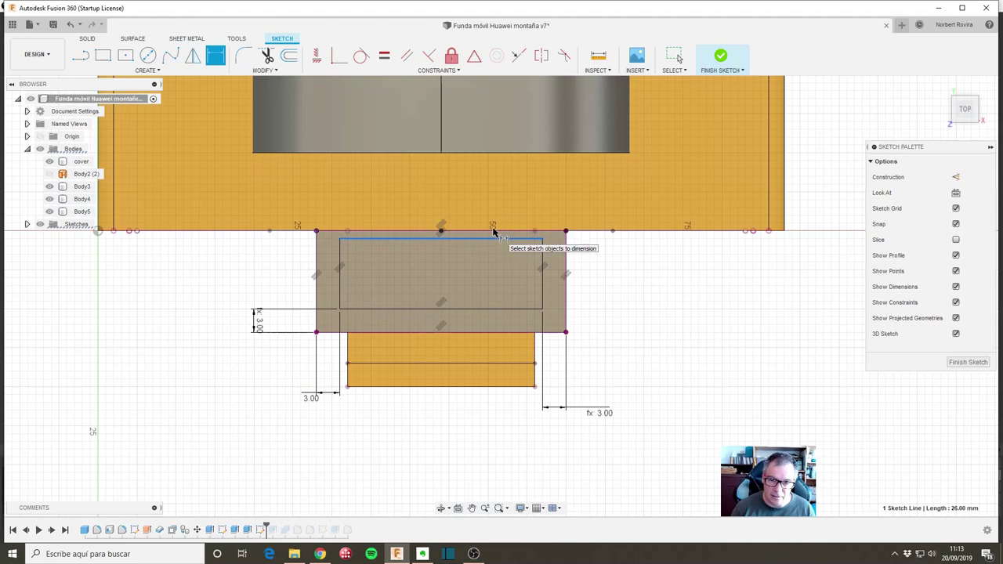
{"action": "left_click", "coordinate": [495, 231]}
{"action": "left_click", "coordinate": [624, 244]}
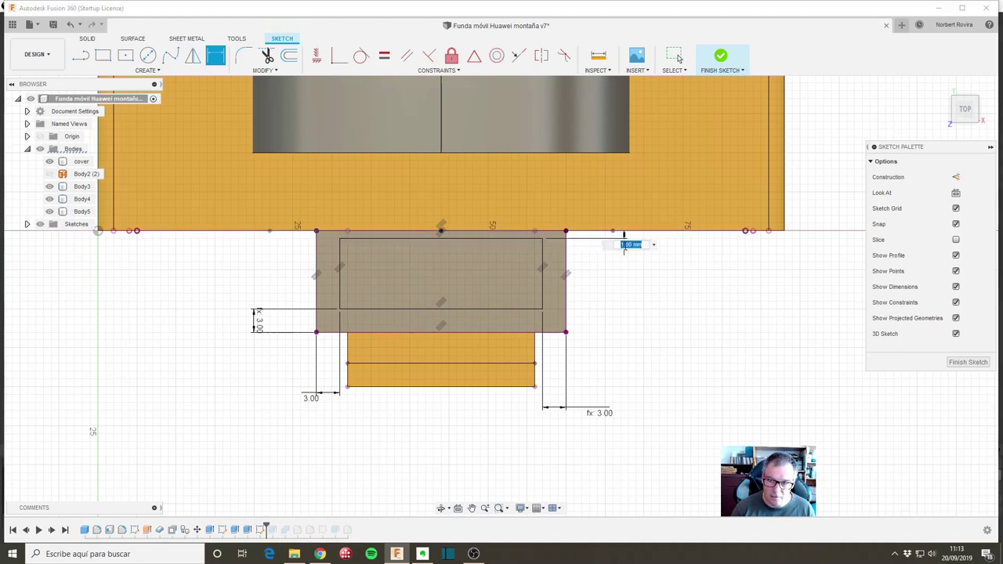
{"action": "type", "text": "2"}
{"action": "key", "text": "Return"}
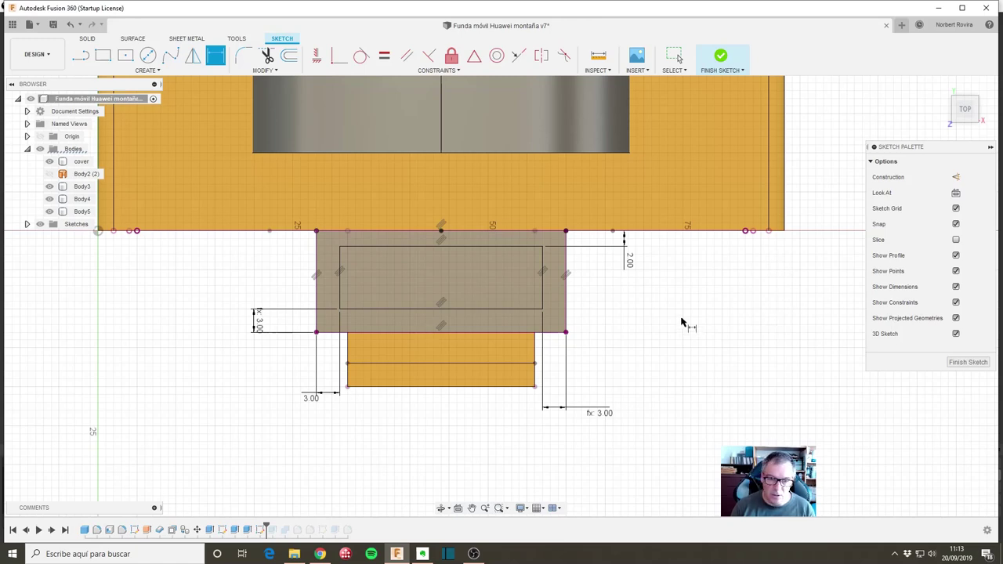
{"action": "key", "text": "Escape"}
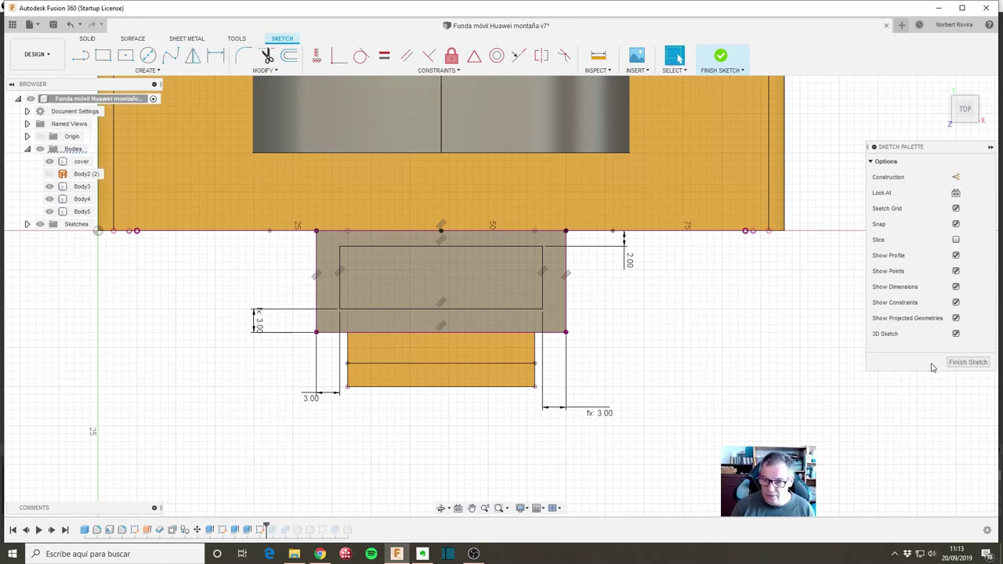
{"action": "left_click", "coordinate": [969, 362]}
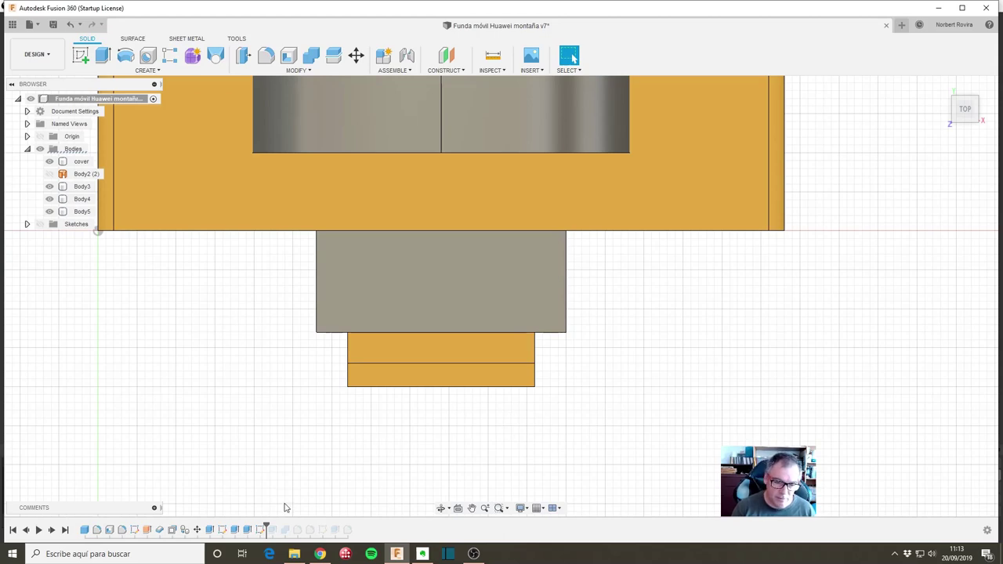
{"action": "left_click_drag", "start_coordinate": [267, 524], "coordinate": [277, 529]}
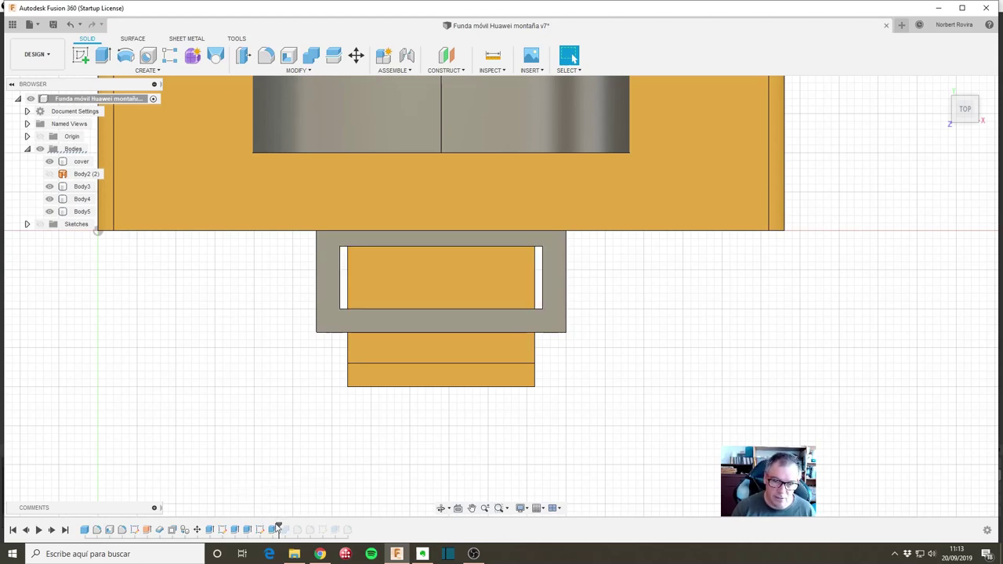
{"action": "left_click", "coordinate": [322, 278]}
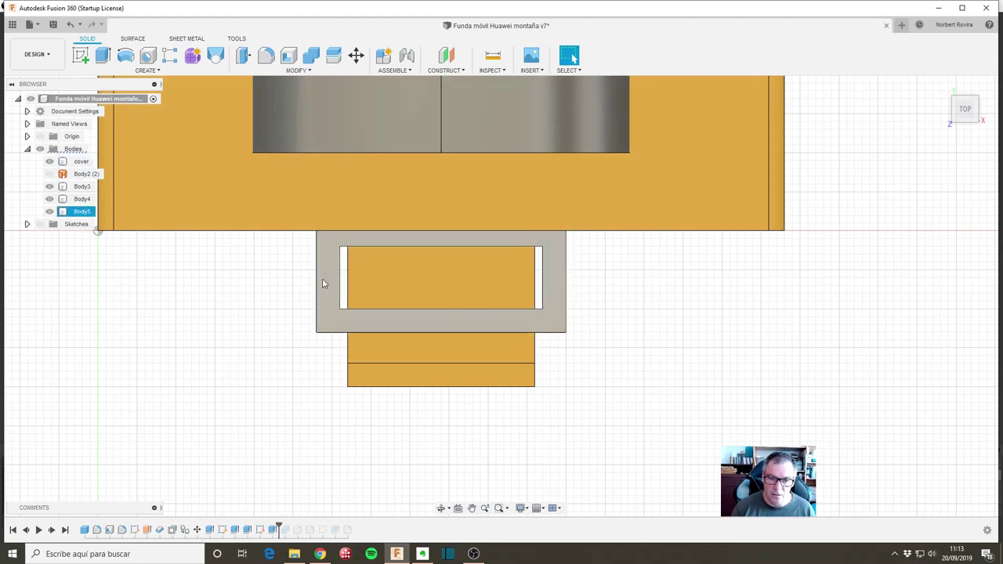
{"action": "right_click", "coordinate": [274, 530]}
{"action": "left_click", "coordinate": [328, 427]}
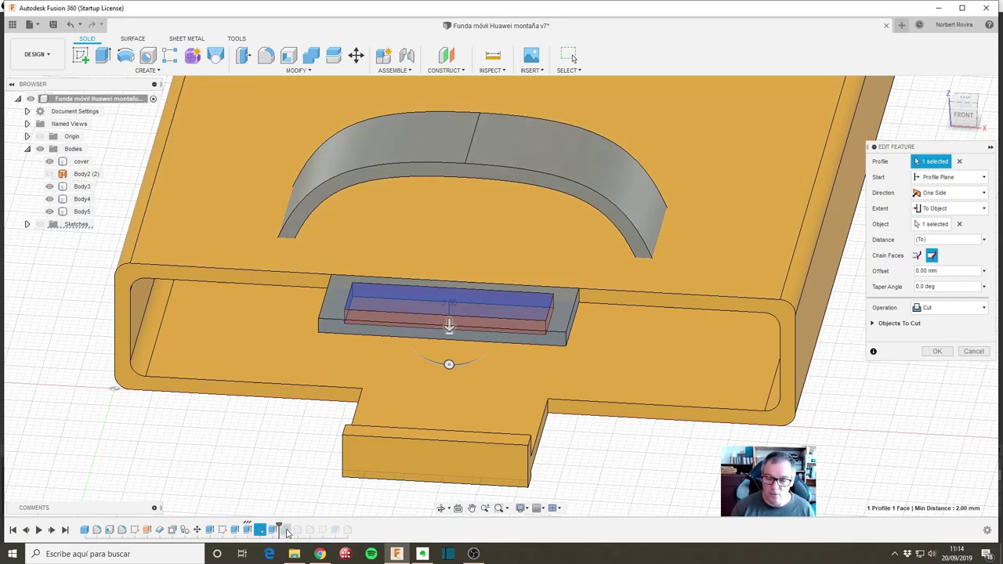
{"action": "left_click", "coordinate": [968, 352]}
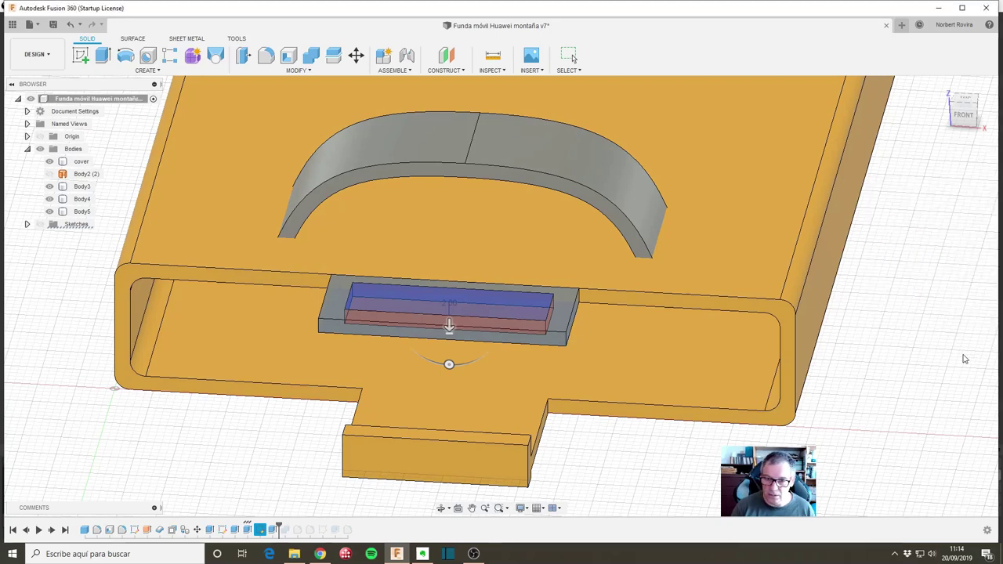
{"action": "left_click", "coordinate": [538, 402]}
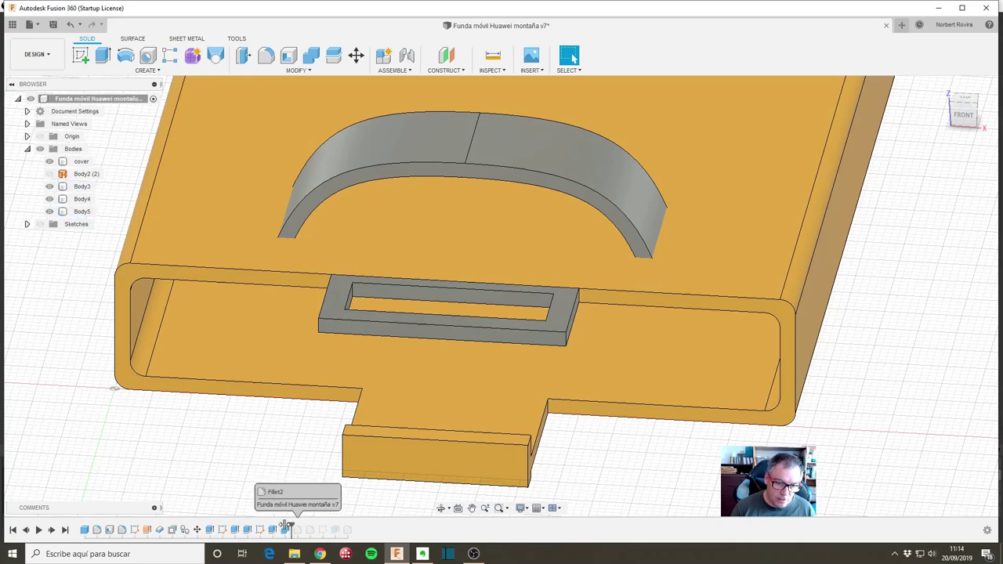
Roll the history forward past Sketch7 and orbit to look into the case's open end
{"action": "left_click_drag", "start_coordinate": [281, 530], "coordinate": [291, 529]}
{"action": "scroll", "coordinate": [588, 325], "scroll_direction": "down", "scroll_amount": 2}
{"action": "scroll", "coordinate": [548, 341], "scroll_direction": "down", "scroll_amount": 1}
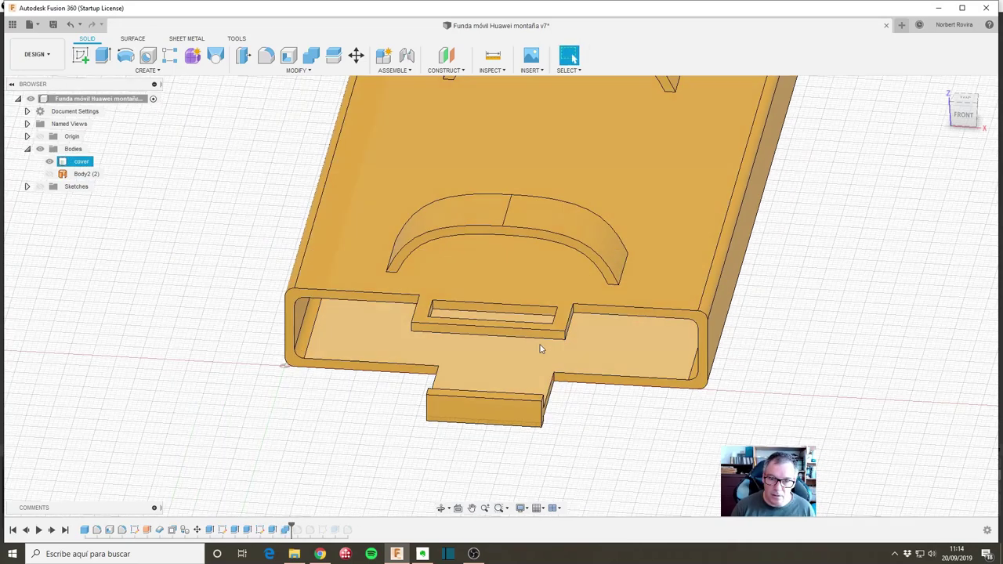
{"action": "scroll", "coordinate": [471, 368], "scroll_direction": "down", "scroll_amount": 2}
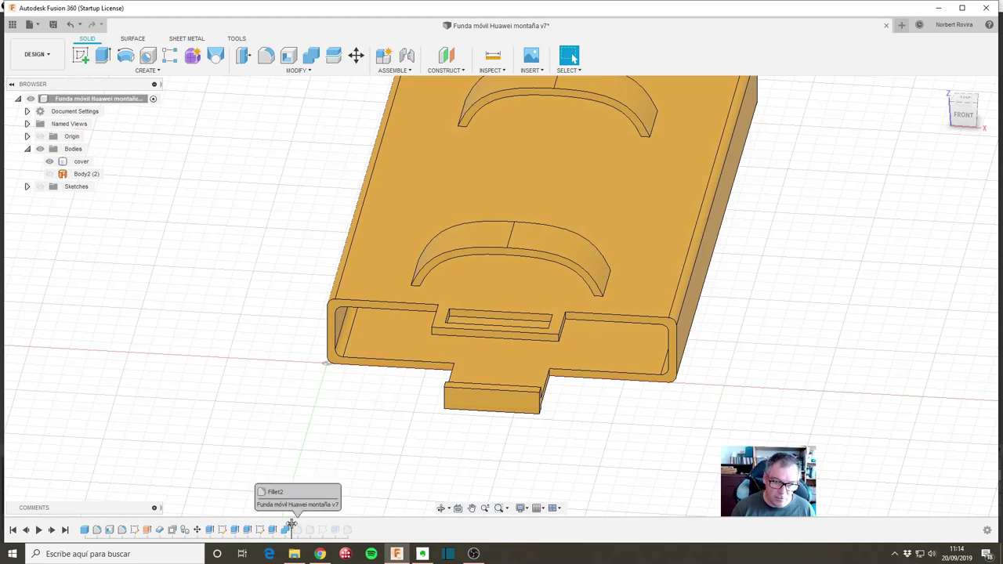
{"action": "left_click_drag", "start_coordinate": [289, 530], "coordinate": [299, 530]}
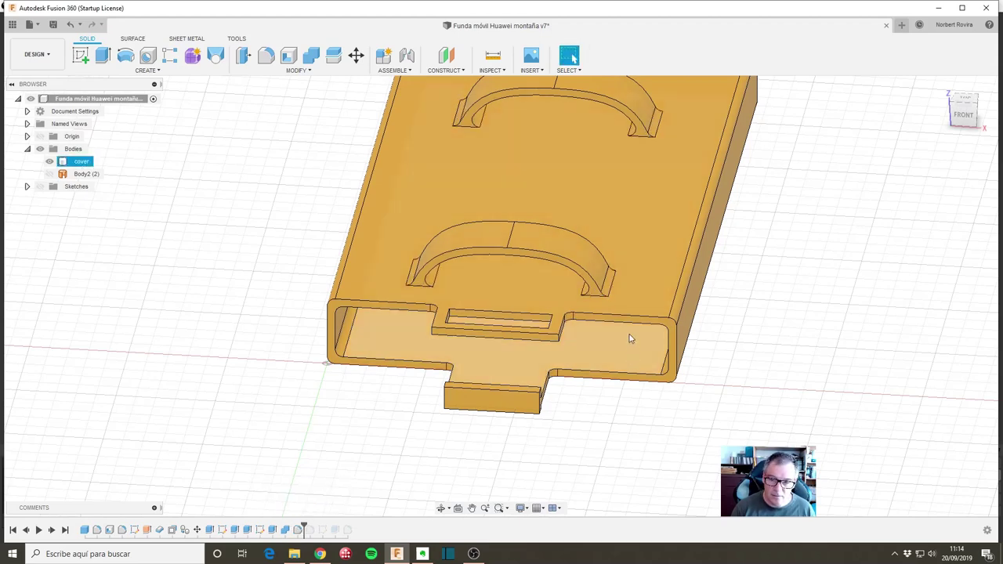
{"action": "left_click_drag", "start_coordinate": [305, 523], "coordinate": [315, 525]}
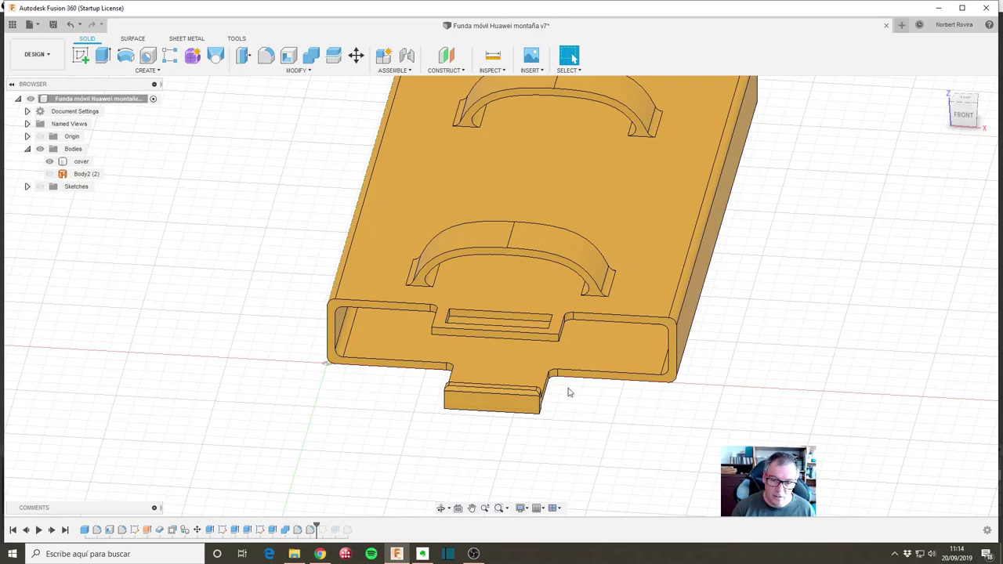
{"action": "middle_click_drag", "start_coordinate": [577, 428], "coordinate": [529, 416], "text": "shift"}
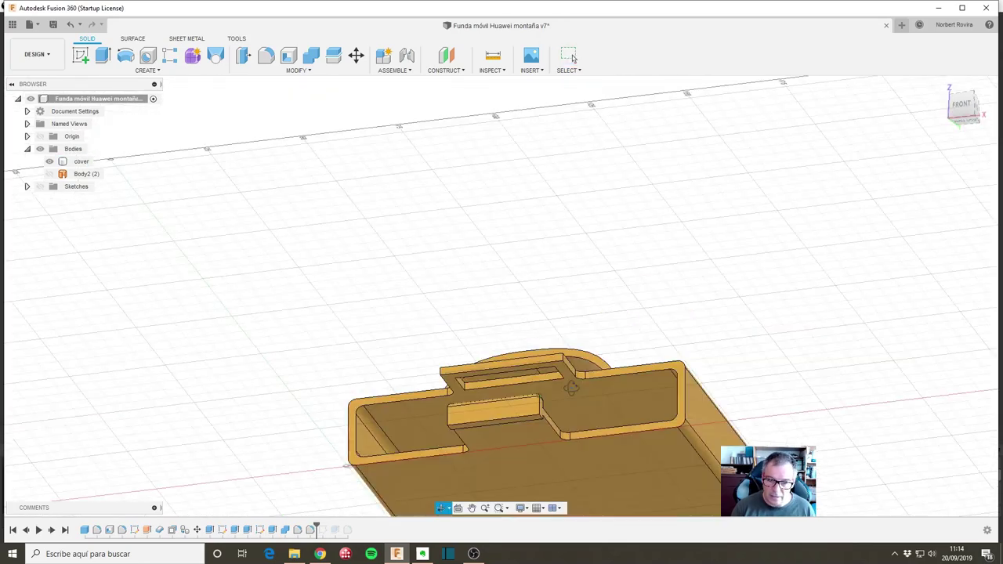
{"action": "mouse_move", "coordinate": [528, 314]}
{"action": "middle_mouse_down", "text": "shift"}
{"action": "mouse_move", "coordinate": [513, 242]}
{"action": "mouse_move", "coordinate": [436, 398]}
{"action": "middle_mouse_up", "text": "shift"}
Edit Fillet3, adding the tab wall's lower face as a new 1 mm fillet set
{"action": "right_click", "coordinate": [310, 529]}
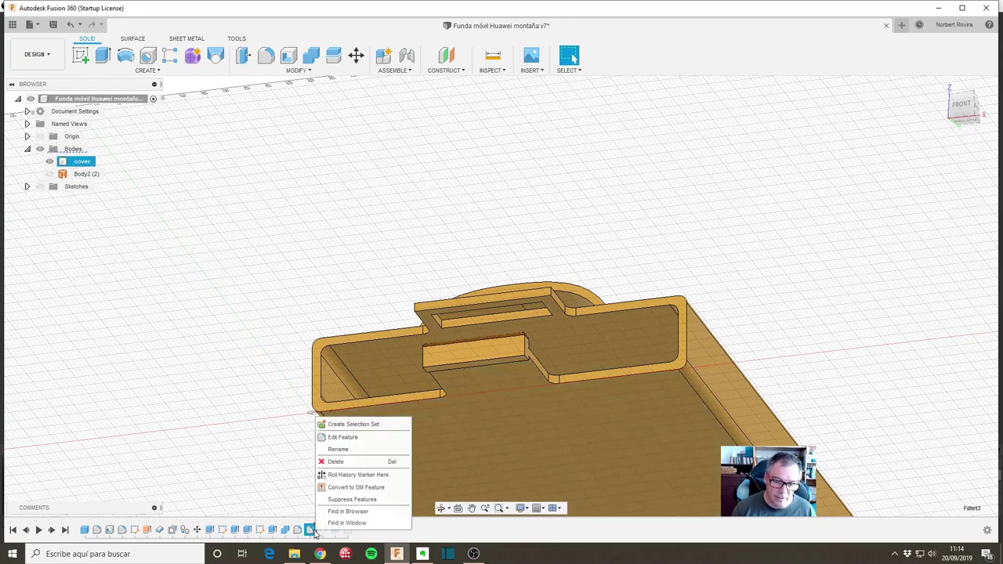
{"action": "left_click", "coordinate": [364, 441]}
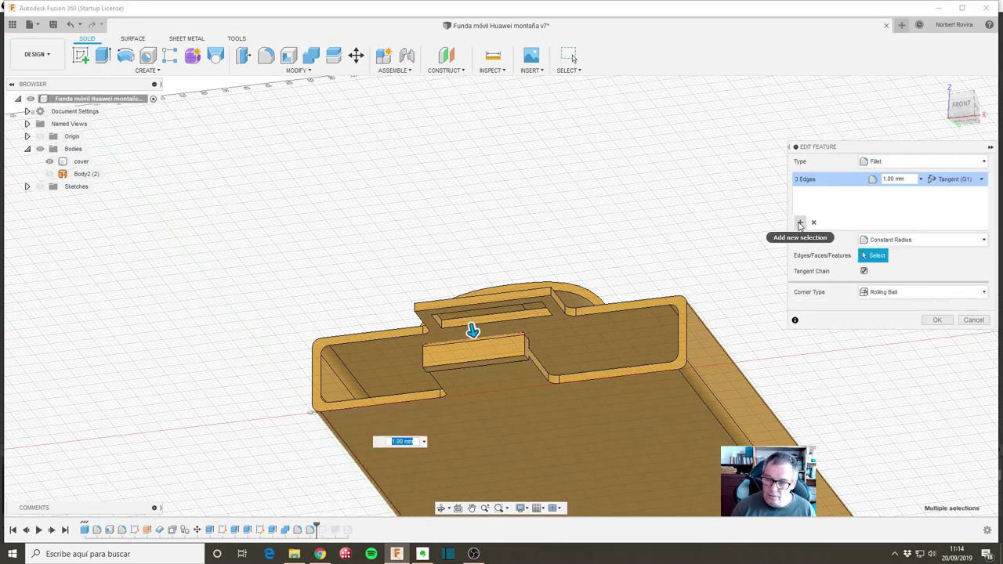
{"action": "left_click", "coordinate": [800, 225]}
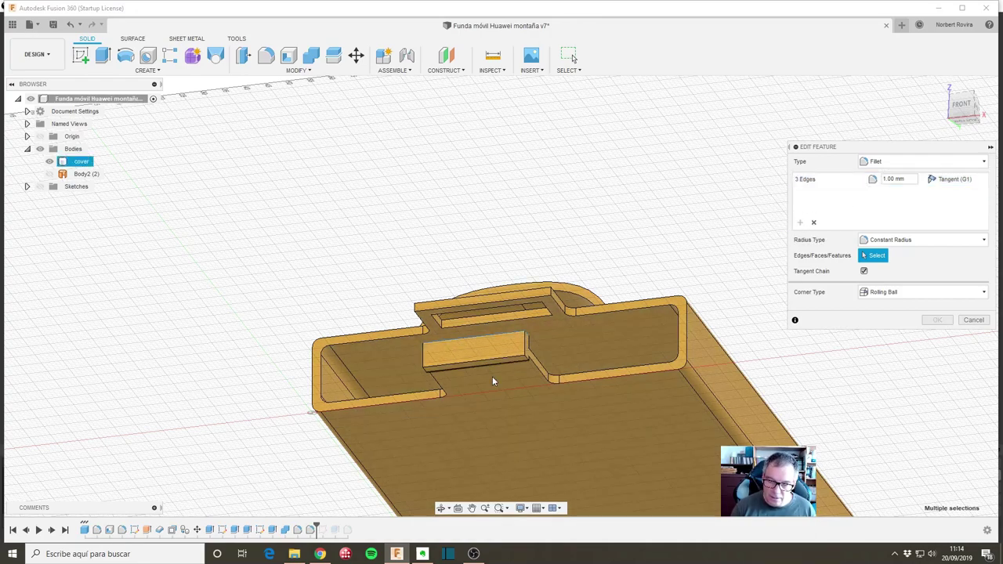
{"action": "scroll", "coordinate": [492, 381], "scroll_direction": "up", "scroll_amount": 3}
{"action": "scroll", "coordinate": [502, 369], "scroll_direction": "up", "scroll_amount": 2}
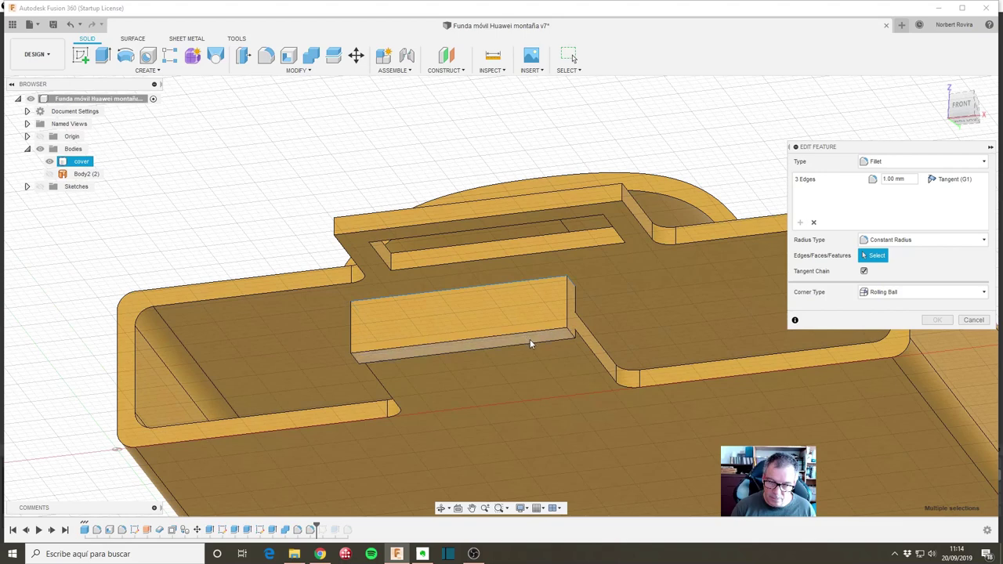
{"action": "left_click", "coordinate": [530, 343]}
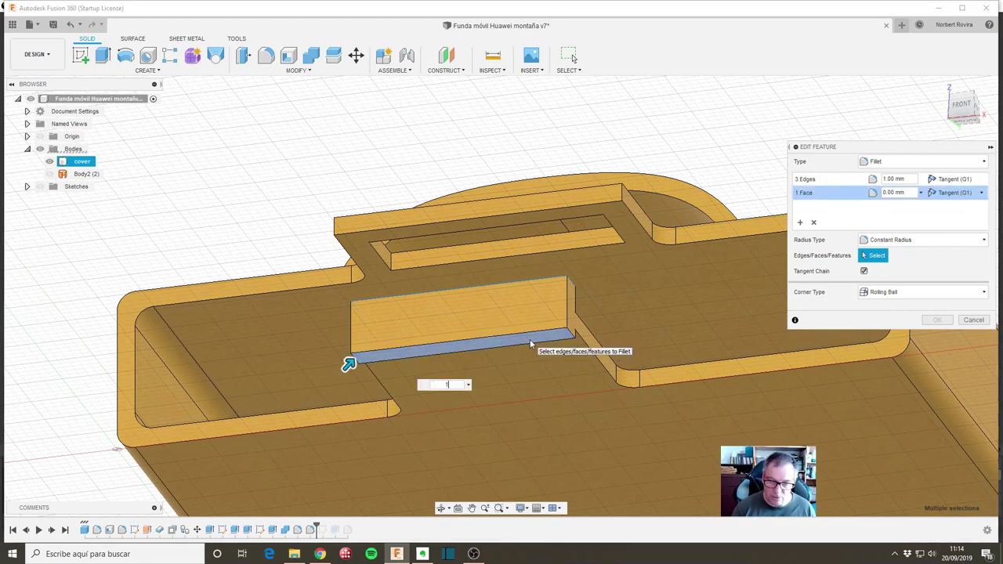
{"action": "type", "text": "1"}
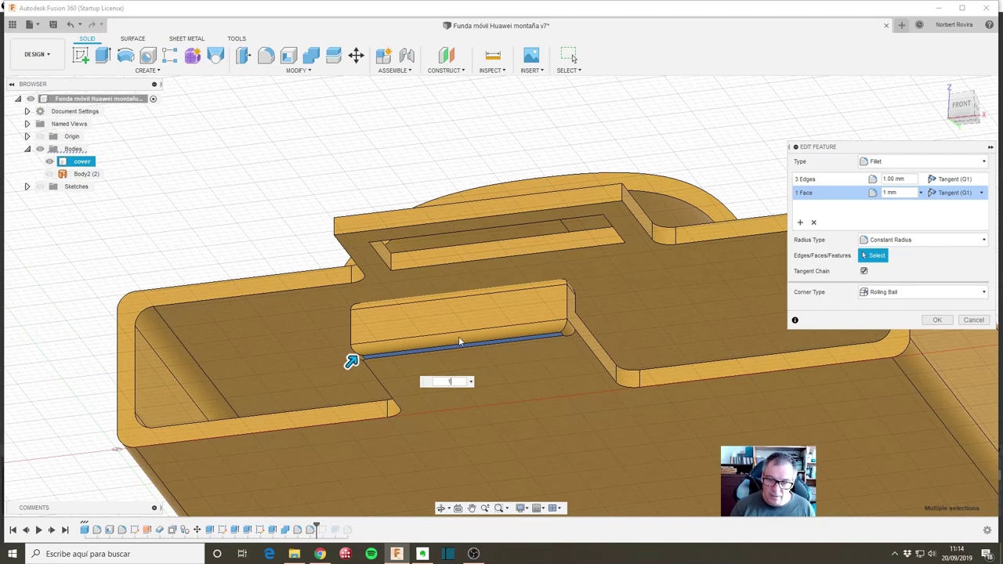
{"action": "middle_click_drag", "start_coordinate": [536, 385], "coordinate": [534, 356], "text": "shift"}
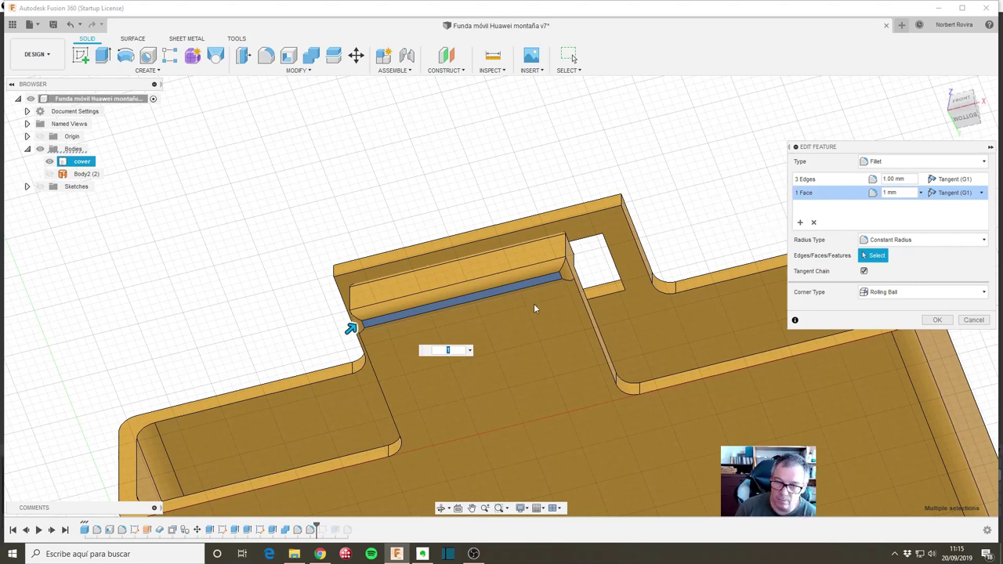
Confirm the Fillet3 edit, then turn the case to view its flat back from below
{"action": "left_click", "coordinate": [937, 320]}
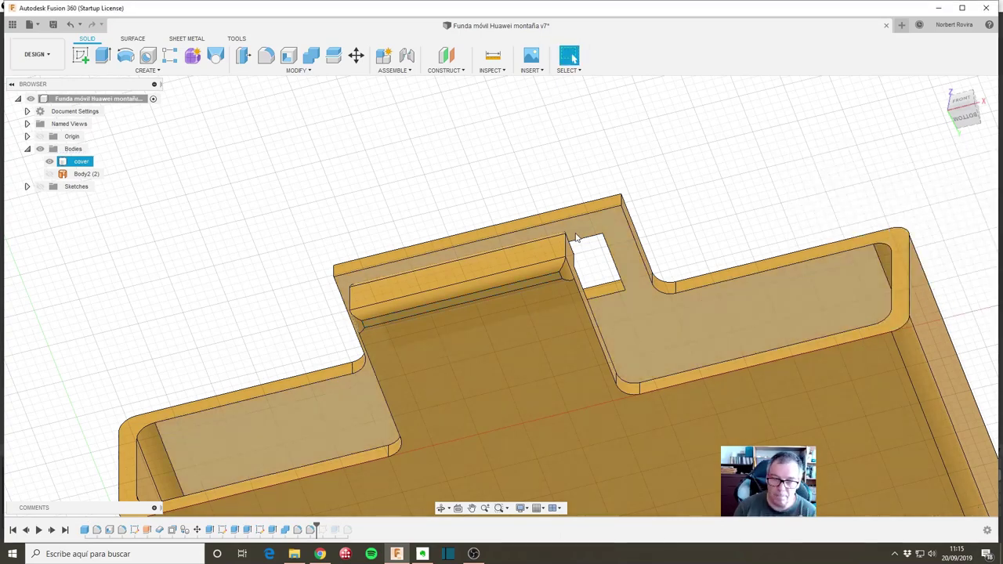
{"action": "mouse_move", "coordinate": [606, 230]}
{"action": "middle_mouse_down", "text": "shift"}
{"action": "mouse_move", "coordinate": [710, 170]}
{"action": "mouse_move", "coordinate": [475, 352]}
{"action": "middle_mouse_up", "text": "shift"}
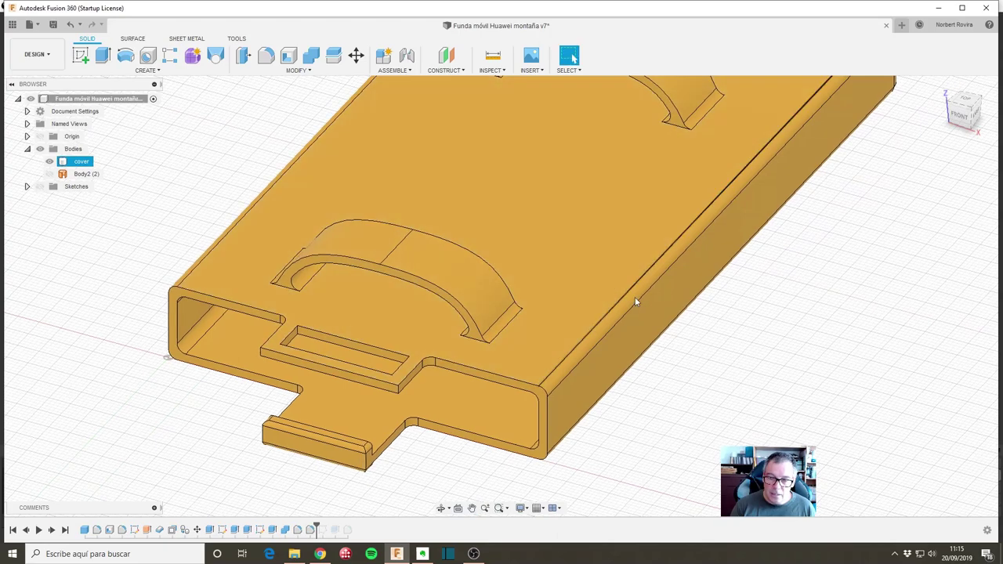
{"action": "left_click", "coordinate": [826, 314]}
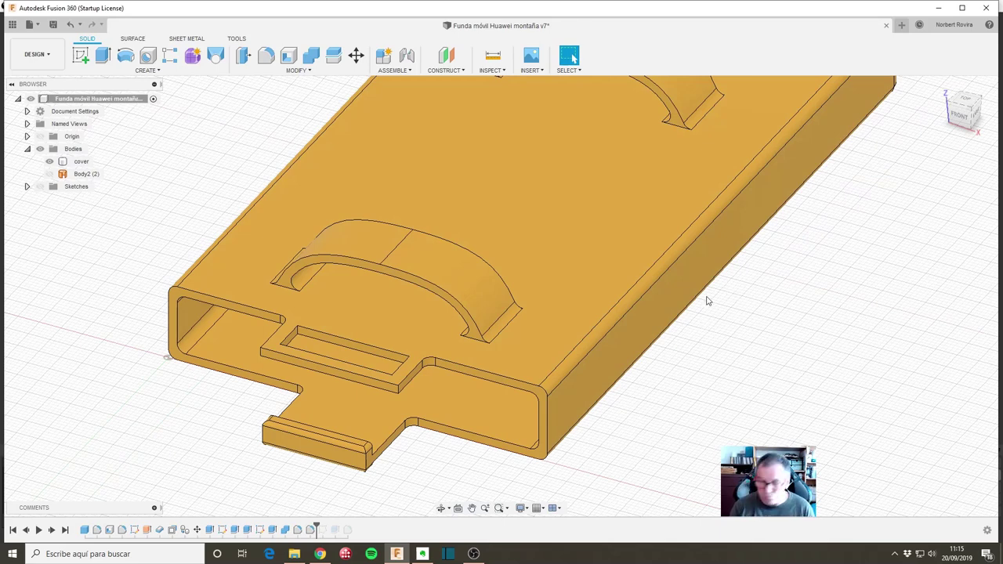
{"action": "scroll", "coordinate": [705, 299], "scroll_direction": "down", "scroll_amount": 2}
{"action": "scroll", "coordinate": [697, 302], "scroll_direction": "down", "scroll_amount": 2}
{"action": "mouse_move", "coordinate": [631, 425]}
{"action": "middle_mouse_down", "text": "shift"}
{"action": "mouse_move", "coordinate": [639, 329]}
{"action": "mouse_move", "coordinate": [593, 291]}
{"action": "mouse_move", "coordinate": [613, 305]}
{"action": "middle_mouse_up", "text": "shift"}
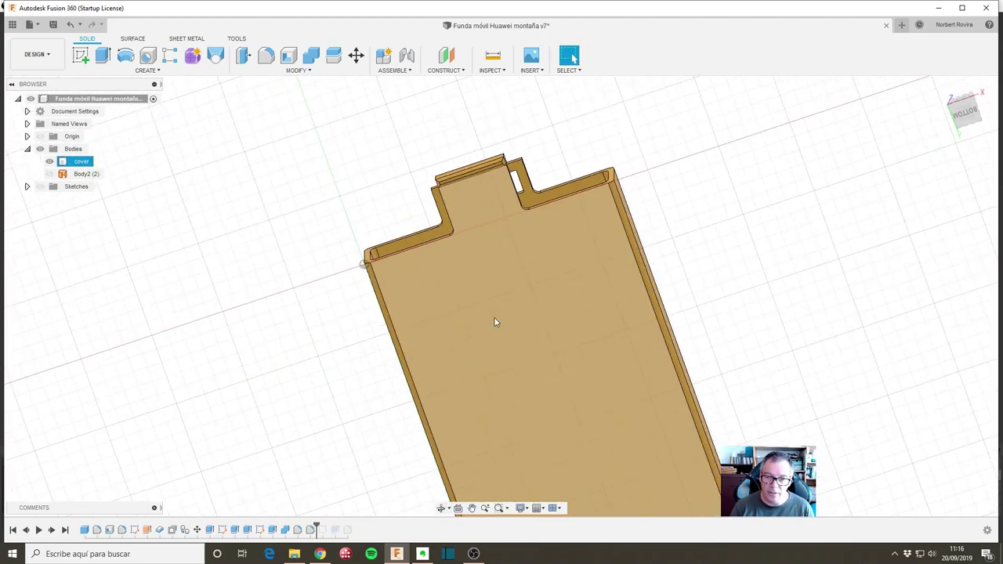
{"action": "mouse_move", "coordinate": [619, 342]}
{"action": "middle_mouse_down", "text": "shift"}
{"action": "mouse_move", "coordinate": [519, 352]}
{"action": "mouse_move", "coordinate": [544, 246]}
{"action": "middle_mouse_up", "text": "shift"}
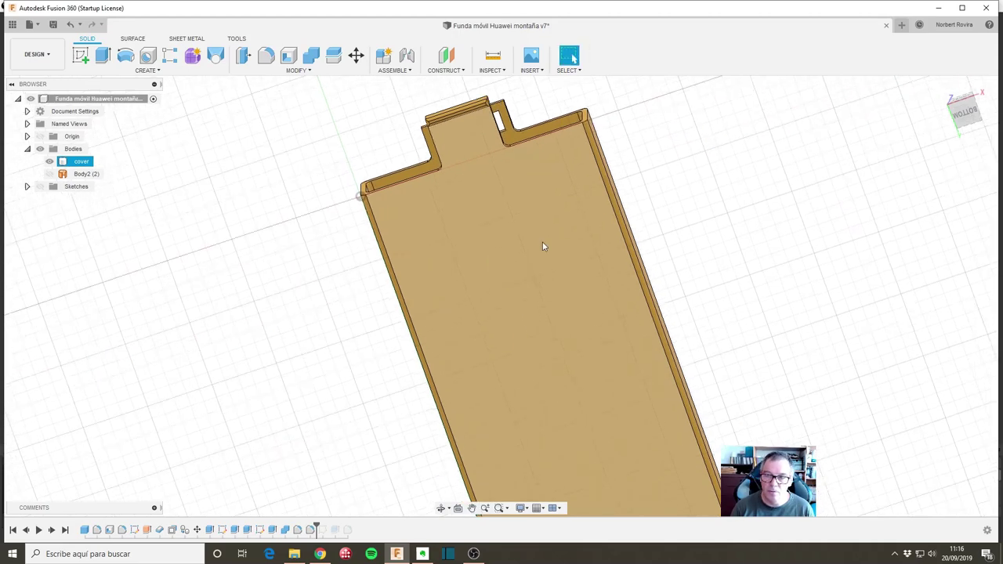
{"action": "key", "text": "Escape"}
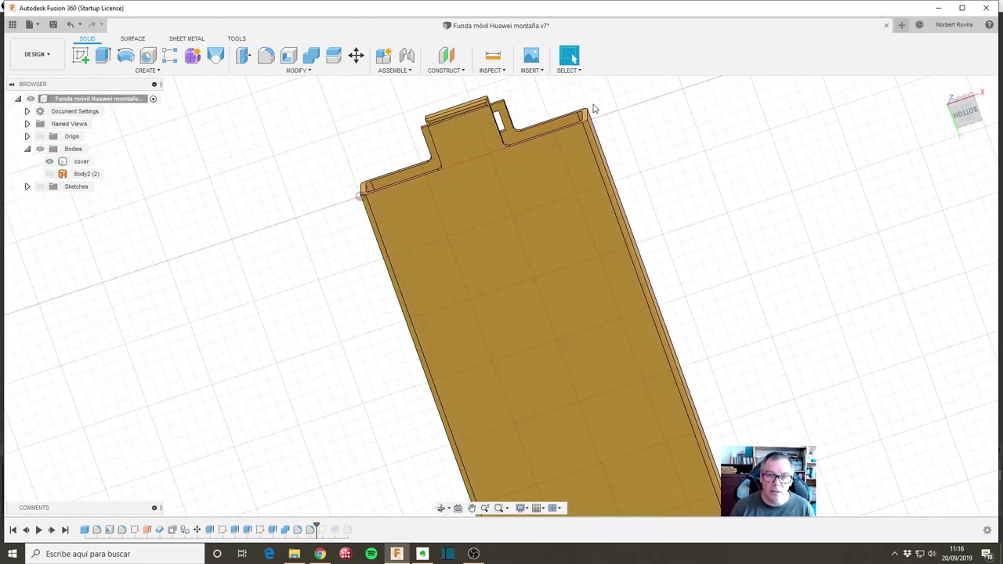
{"action": "left_click", "coordinate": [531, 71]}
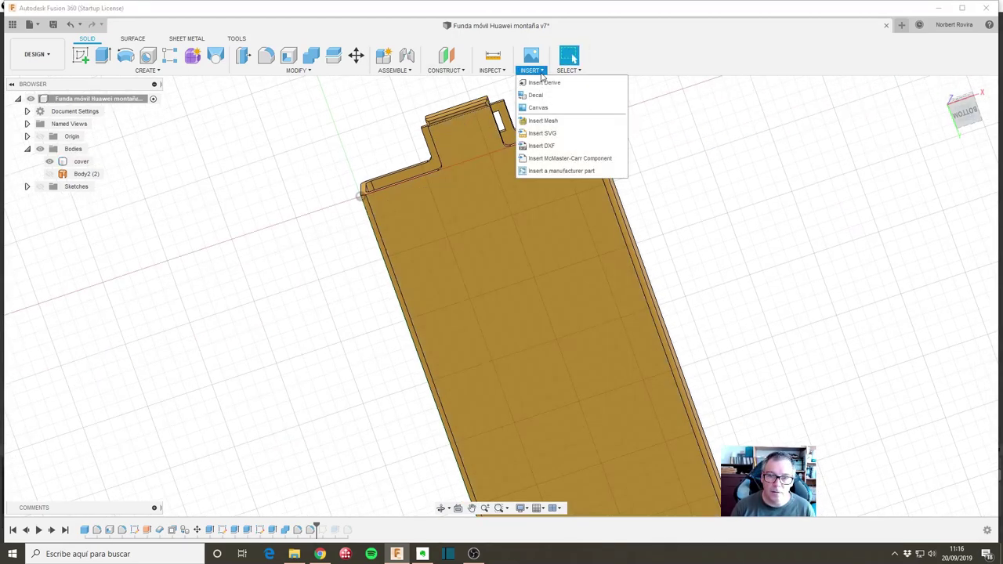
{"action": "left_click", "coordinate": [563, 138]}
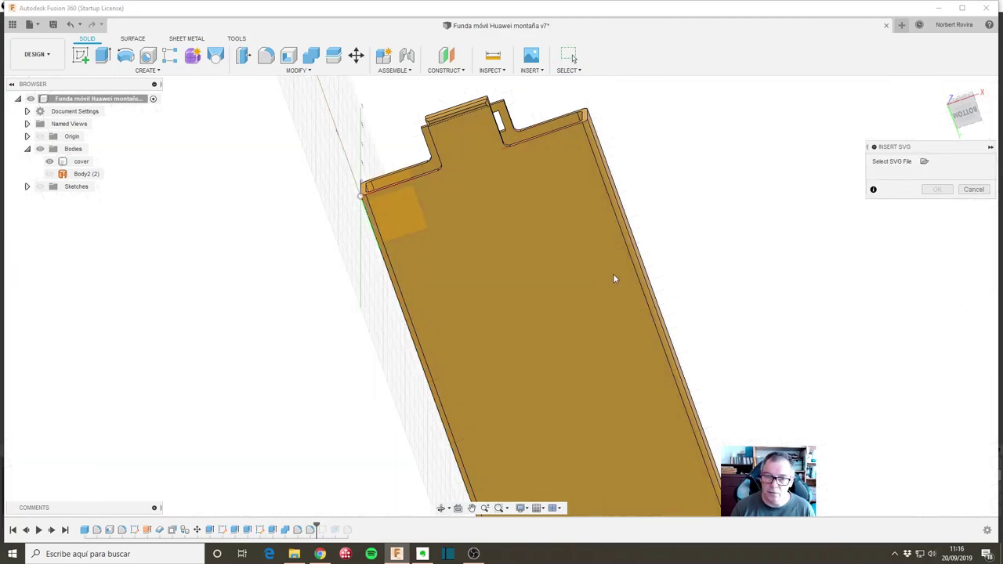
{"action": "left_click", "coordinate": [511, 248]}
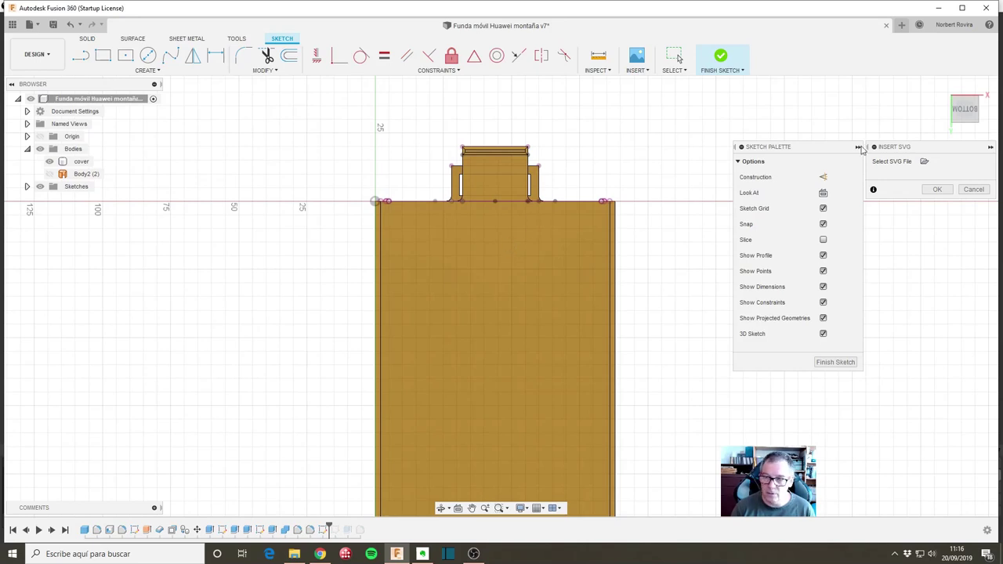
{"action": "left_click", "coordinate": [974, 190]}
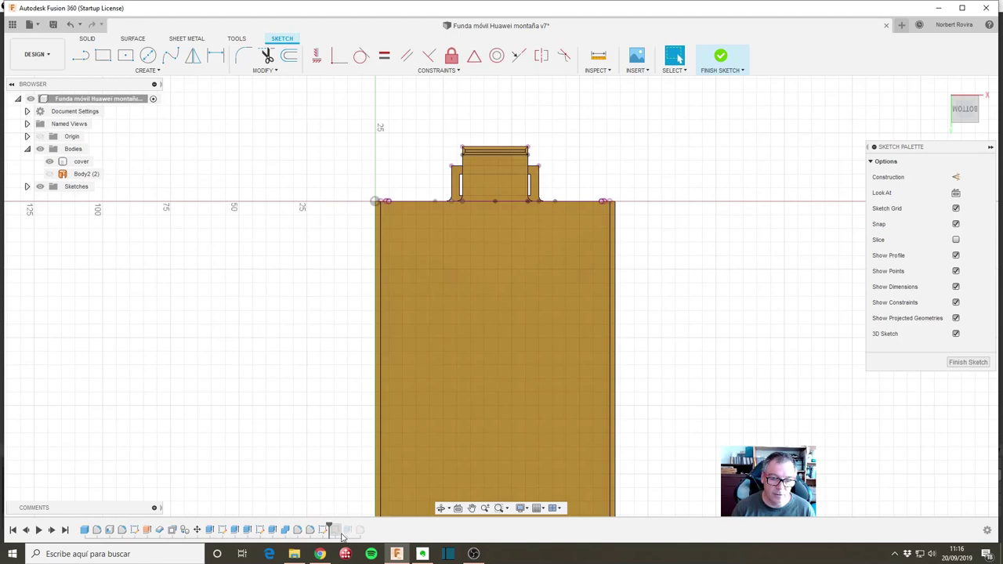
{"action": "left_click", "coordinate": [82, 26]}
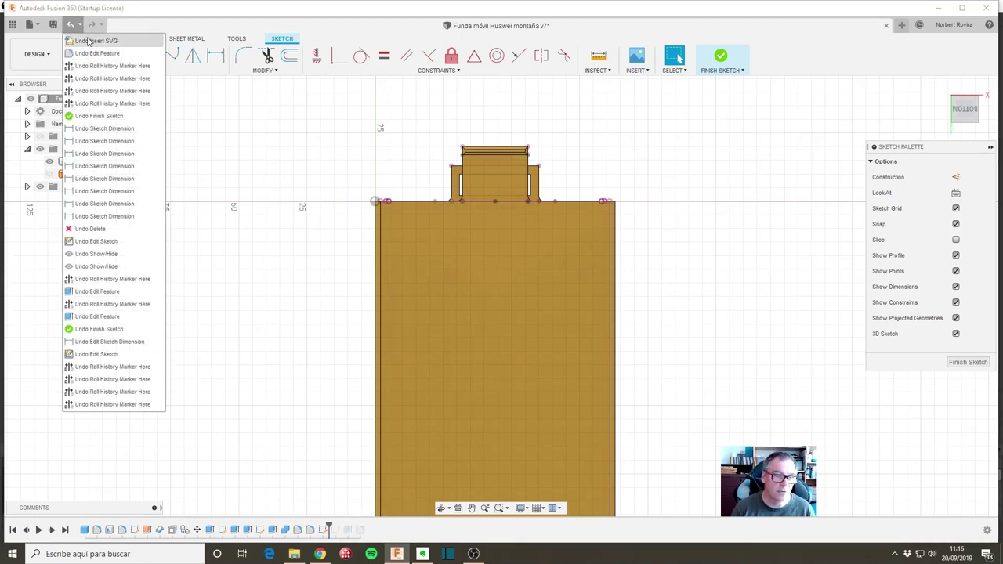
{"action": "left_click", "coordinate": [89, 41]}
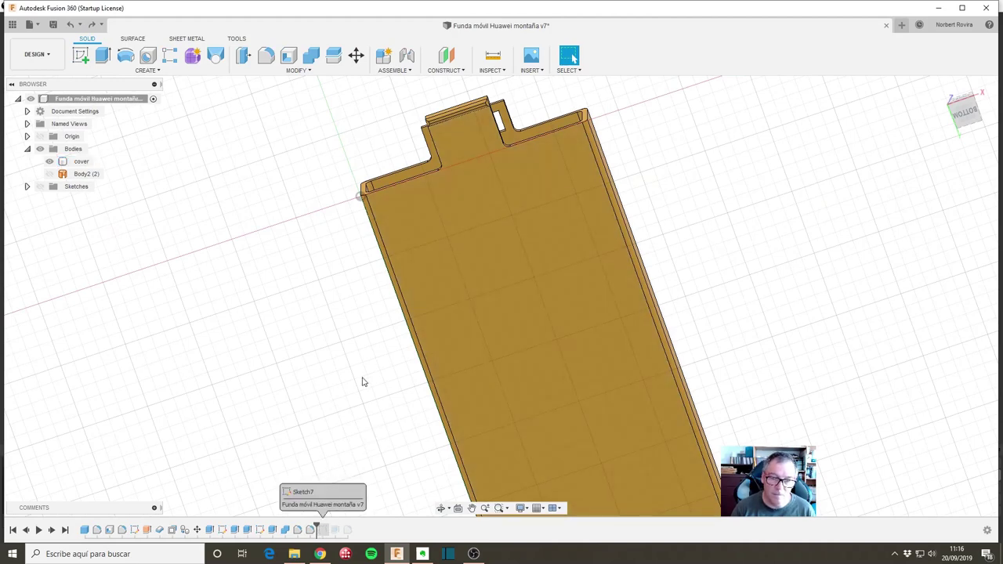
Roll the history to the last feature and start an SVG insert on the case's back face
{"action": "left_click_drag", "start_coordinate": [318, 529], "coordinate": [354, 529]}
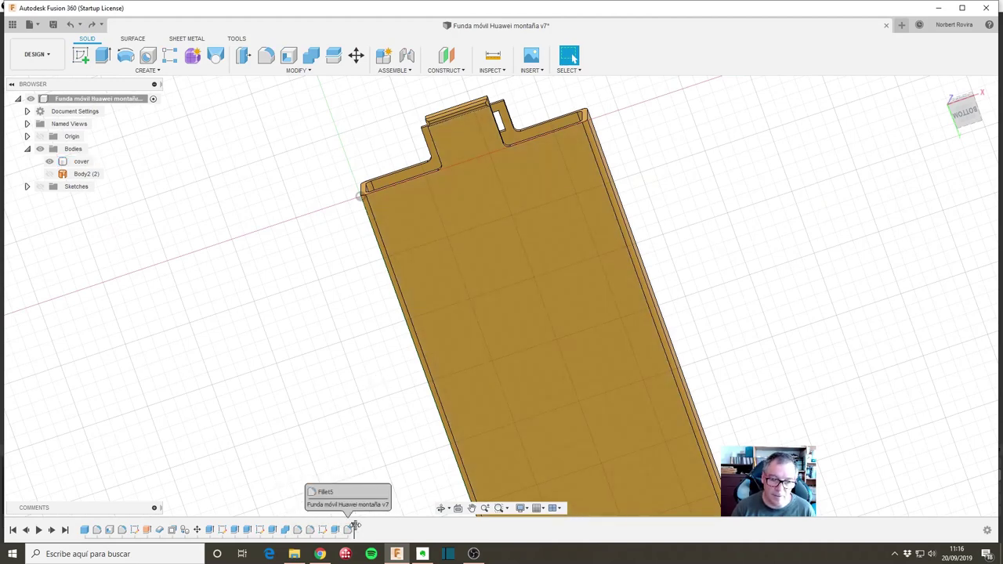
{"action": "mouse_move", "coordinate": [741, 179]}
{"action": "middle_mouse_down", "text": "shift"}
{"action": "mouse_move", "coordinate": [767, 281]}
{"action": "mouse_move", "coordinate": [750, 156]}
{"action": "middle_mouse_up", "text": "shift"}
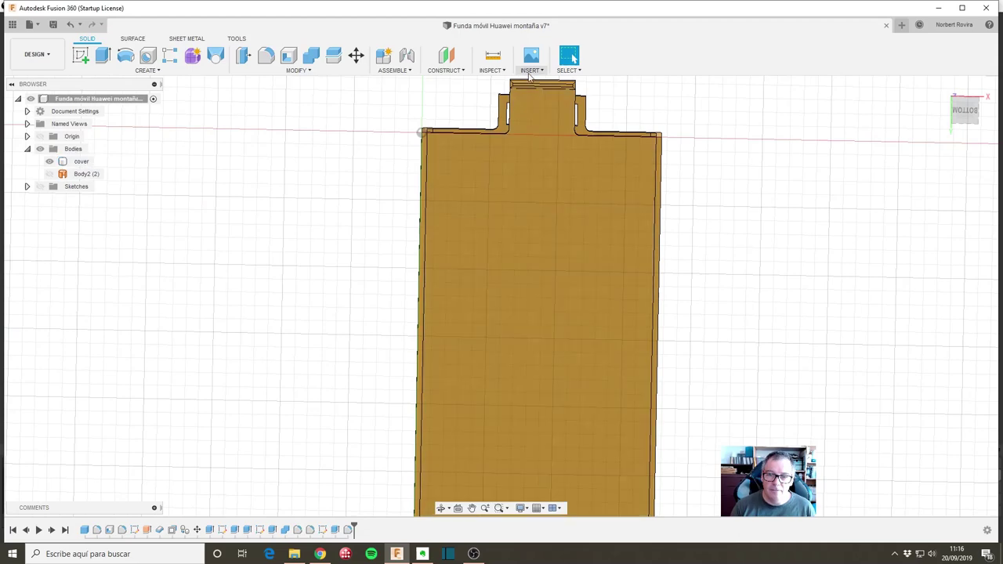
{"action": "left_click", "coordinate": [541, 71]}
{"action": "left_click", "coordinate": [553, 133]}
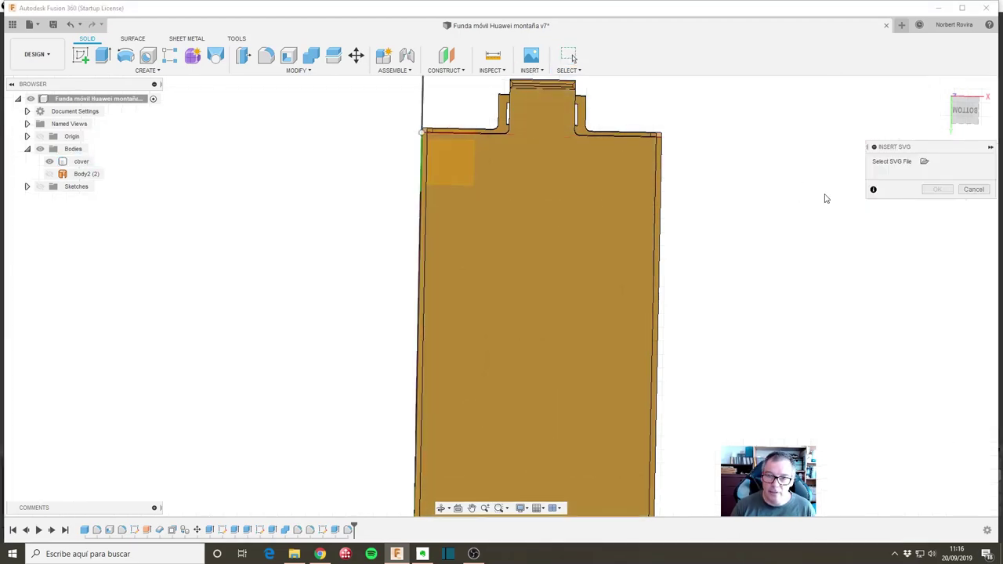
{"action": "mouse_move", "coordinate": [771, 286]}
{"action": "middle_mouse_down", "text": "shift"}
{"action": "mouse_move", "coordinate": [770, 255]}
{"action": "mouse_move", "coordinate": [794, 310]}
{"action": "mouse_move", "coordinate": [732, 206]}
{"action": "mouse_move", "coordinate": [486, 264]}
{"action": "middle_mouse_up", "text": "shift"}
{"action": "left_click", "coordinate": [486, 265]}
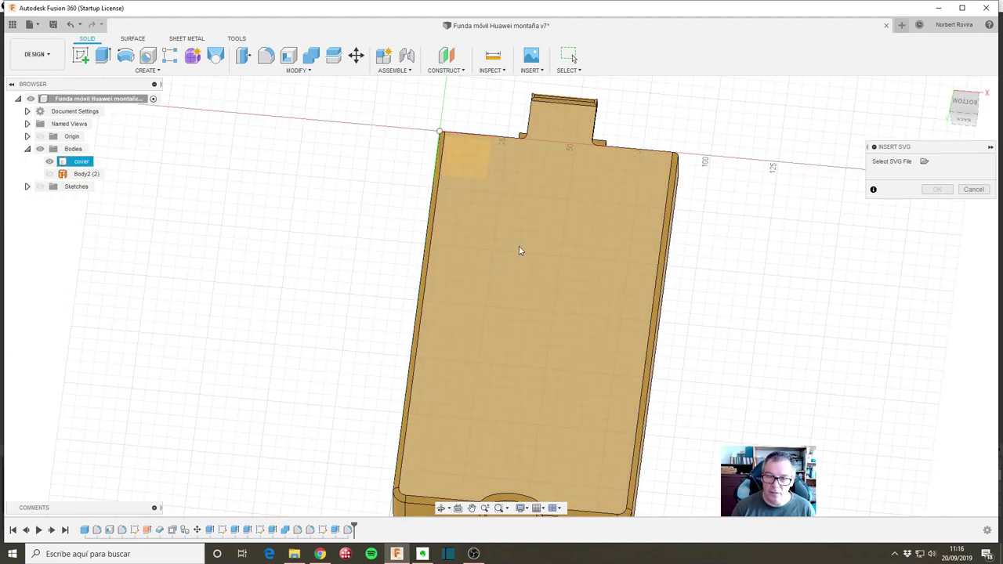
{"action": "left_click", "coordinate": [923, 162]}
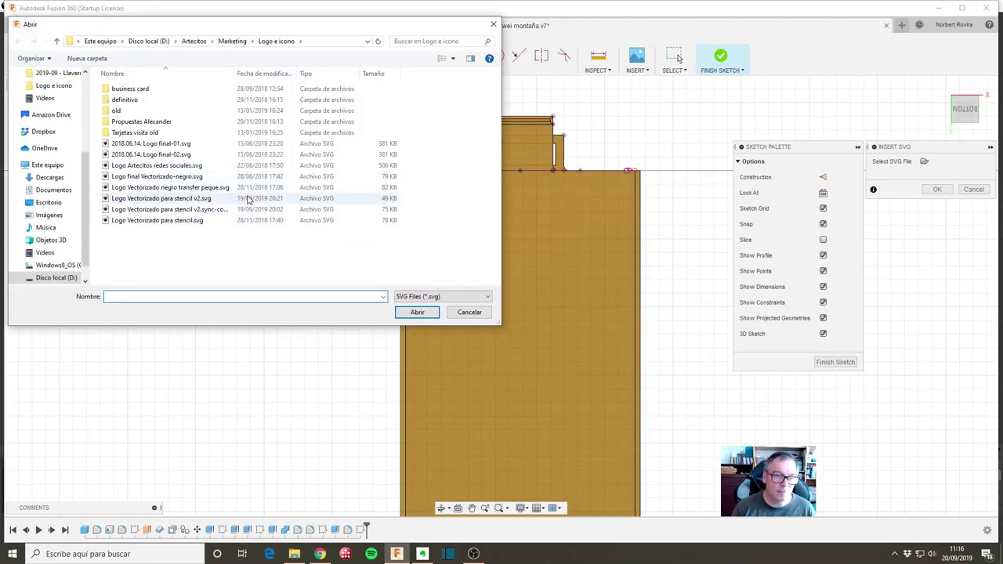
Place 'Logo Vectorizado para stencil v2.svg' on the case back, scaled down and repositioned
{"action": "double_click", "coordinate": [193, 202]}
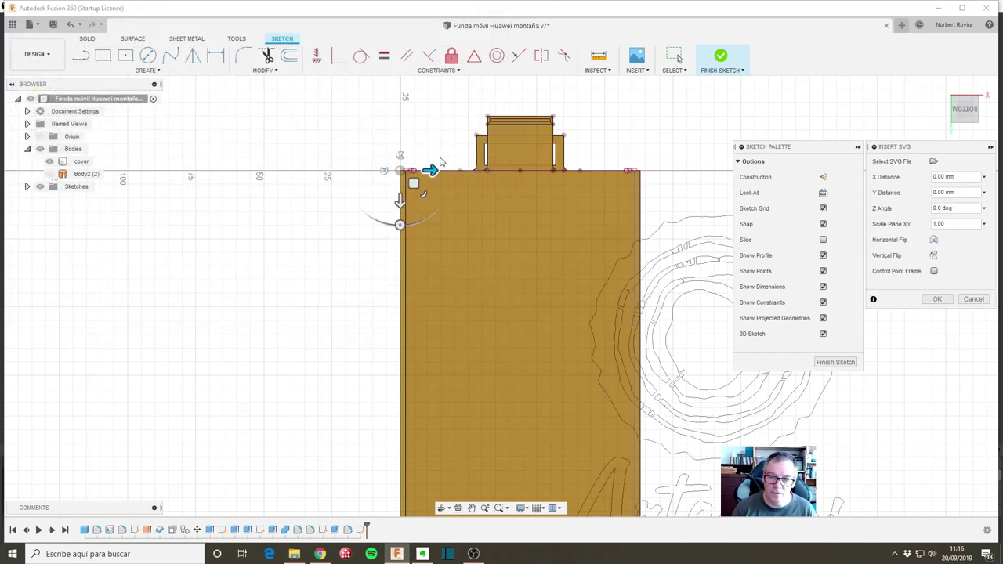
{"action": "mouse_move", "coordinate": [416, 195]}
{"action": "left_mouse_down"}
{"action": "mouse_move", "coordinate": [411, 181]}
{"action": "mouse_move", "coordinate": [369, 184]}
{"action": "left_mouse_up"}
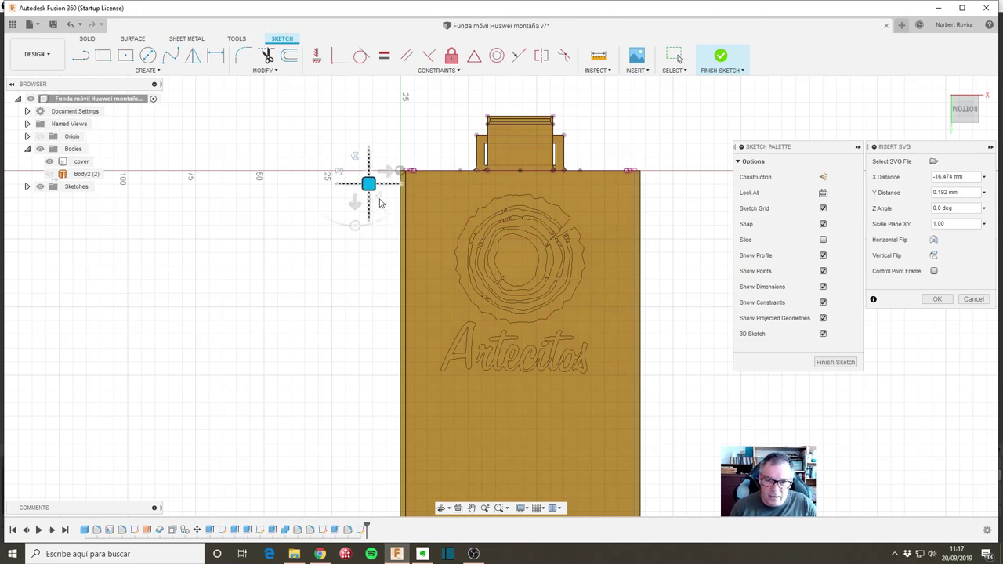
{"action": "left_click_drag", "start_coordinate": [369, 184], "coordinate": [375, 217]}
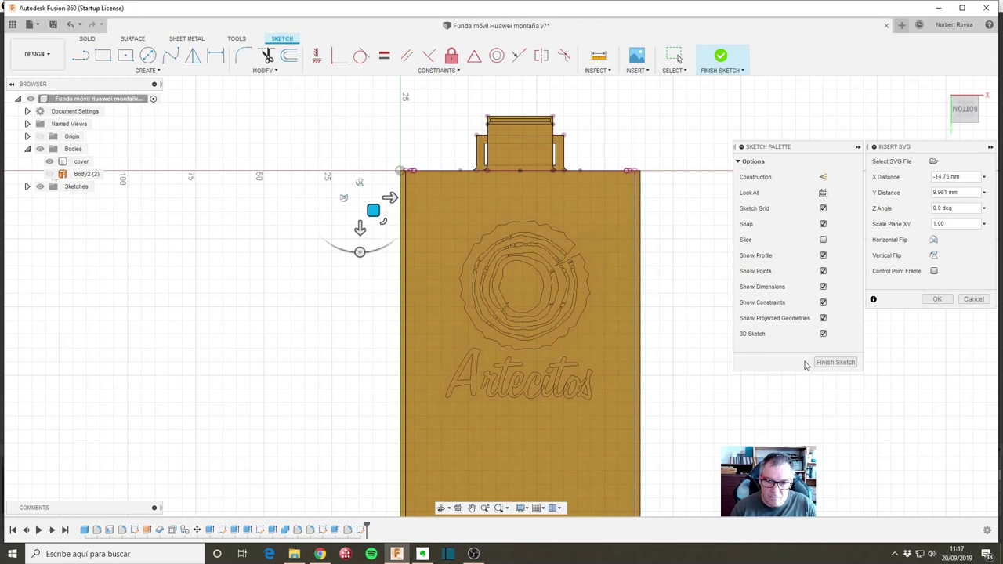
{"action": "left_click", "coordinate": [934, 301]}
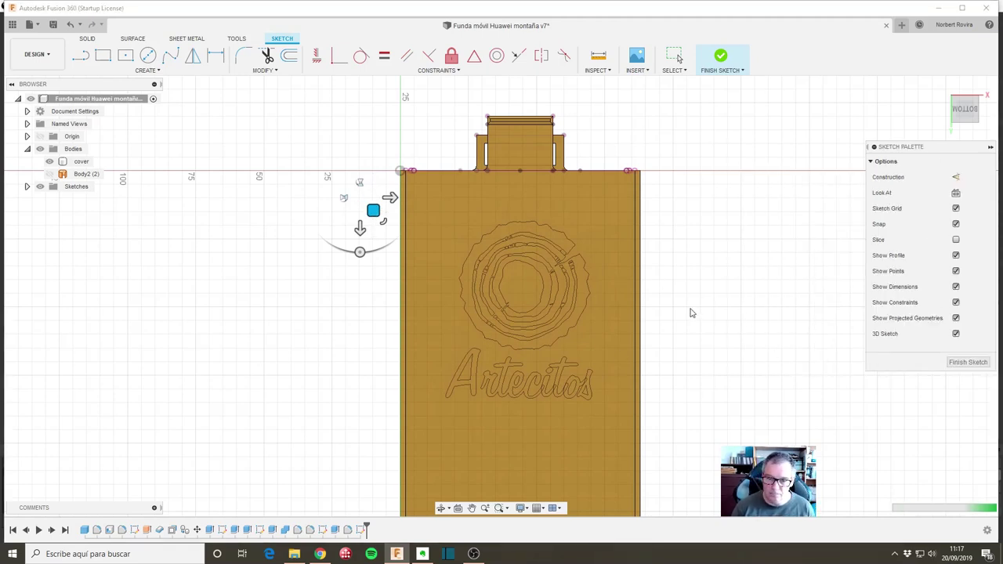
{"action": "key", "text": "Escape"}
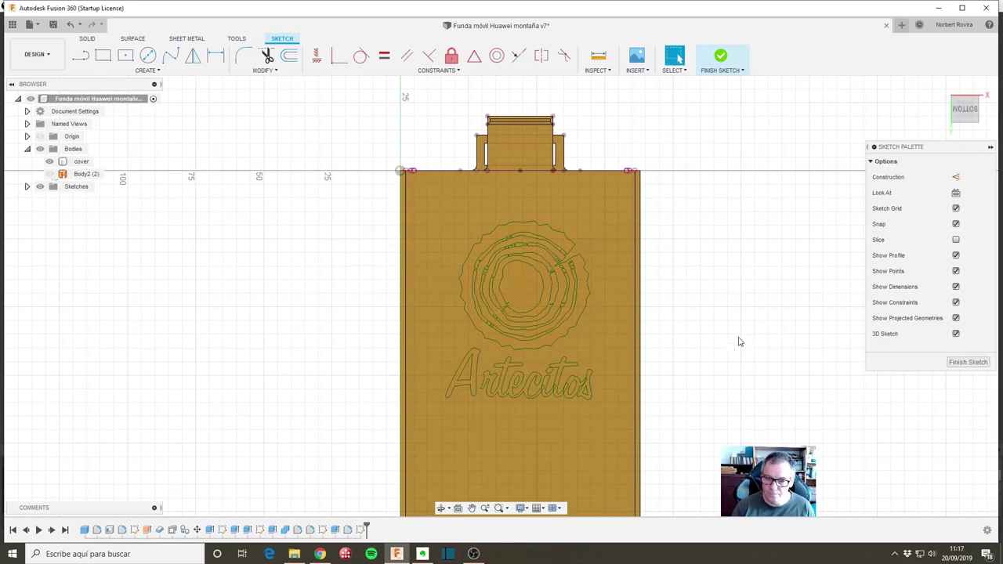
Finish the logo sketch and make the Sketches folder visible so its outlines show on the case
{"action": "left_click", "coordinate": [968, 362]}
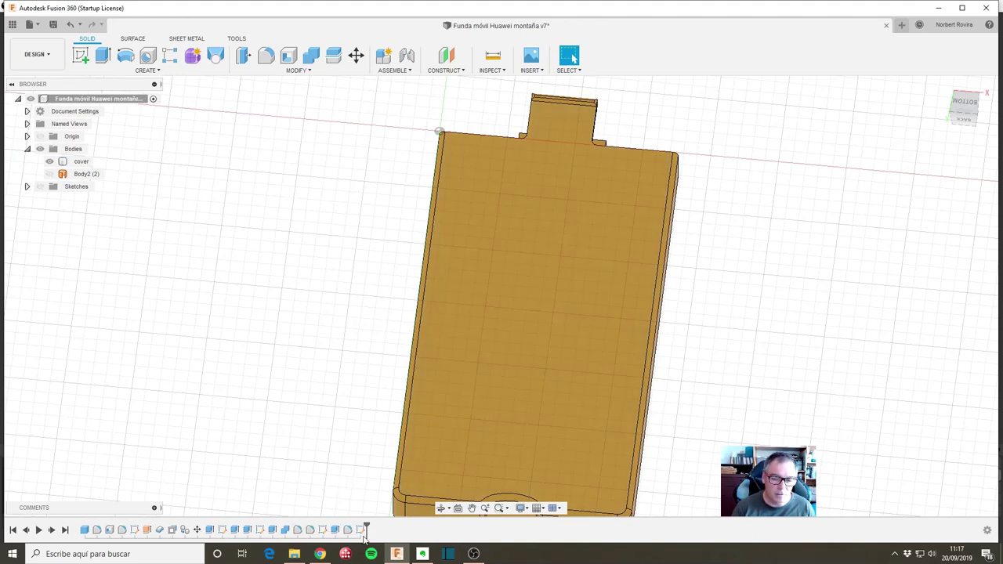
{"action": "left_click", "coordinate": [40, 185]}
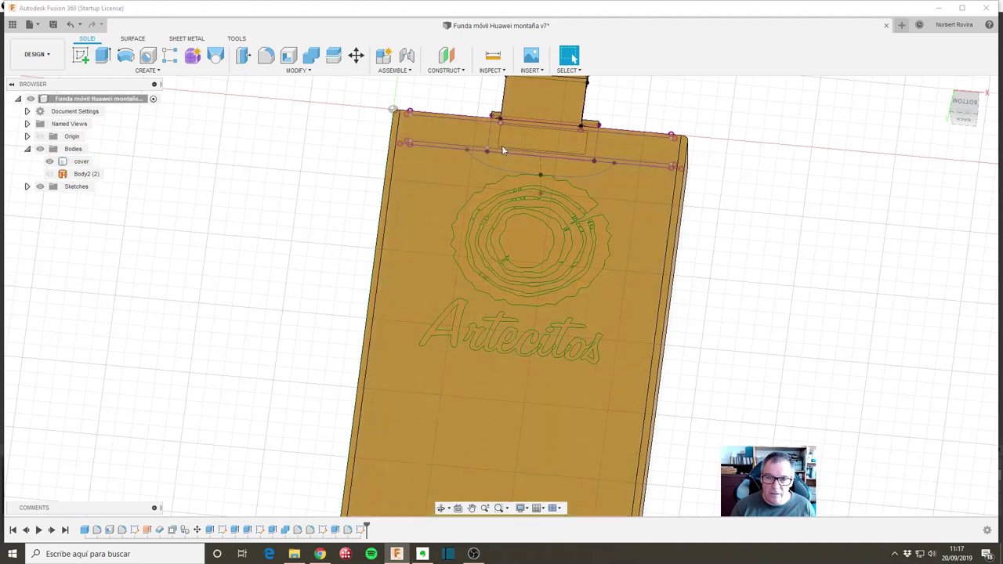
{"action": "left_click", "coordinate": [103, 55]}
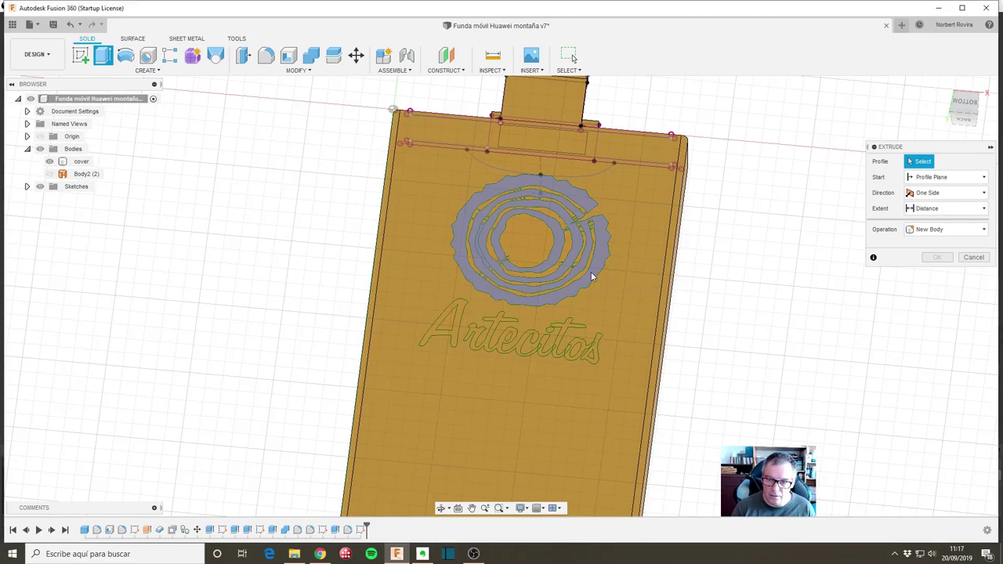
{"action": "left_click", "coordinate": [591, 274]}
{"action": "middle_click_drag", "start_coordinate": [697, 313], "coordinate": [712, 313], "text": "shift"}
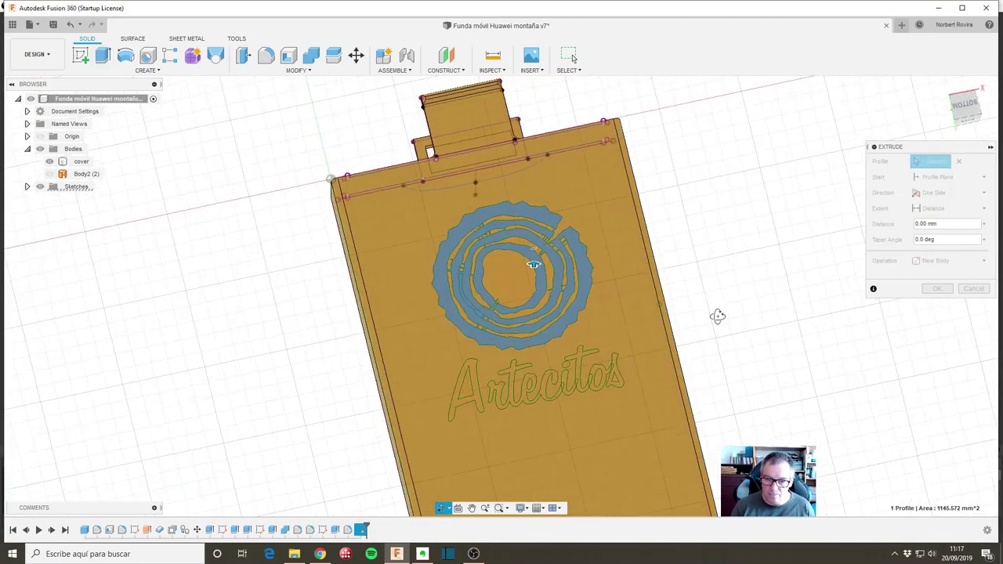
{"action": "scroll", "coordinate": [506, 335], "scroll_direction": "up", "scroll_amount": 3}
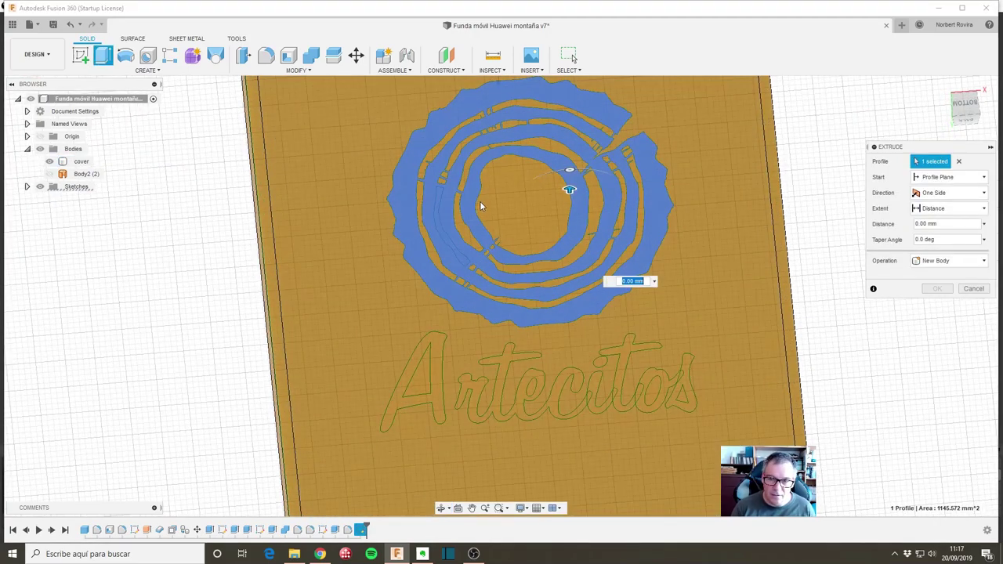
{"action": "left_click", "coordinate": [437, 195]}
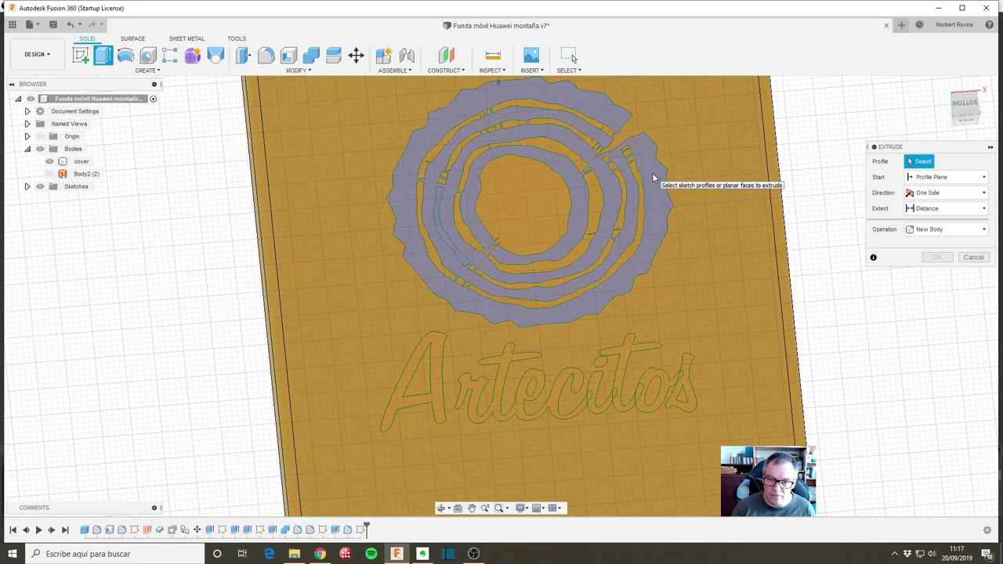
{"action": "left_click", "coordinate": [458, 257]}
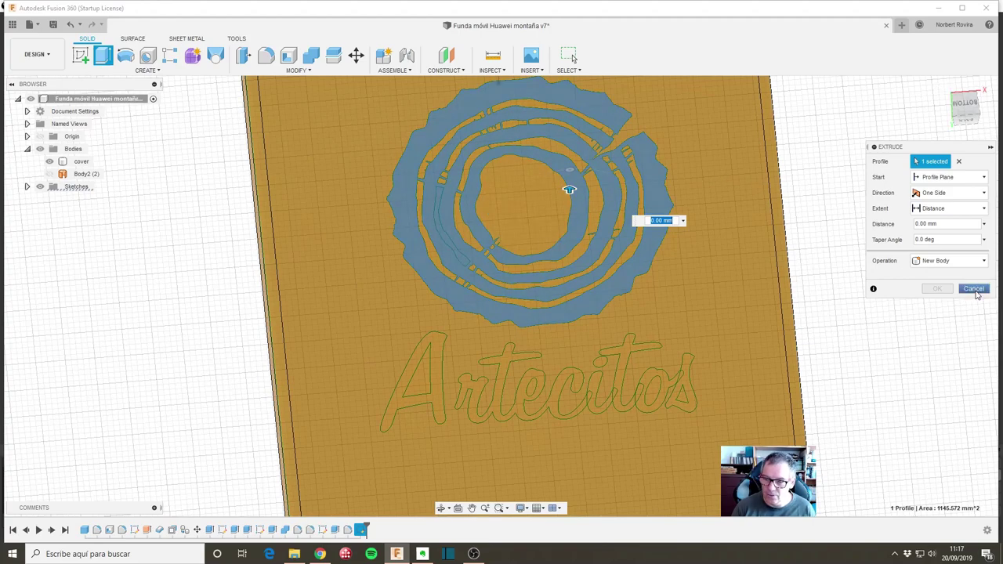
{"action": "left_click", "coordinate": [974, 289]}
{"action": "left_click", "coordinate": [407, 281]}
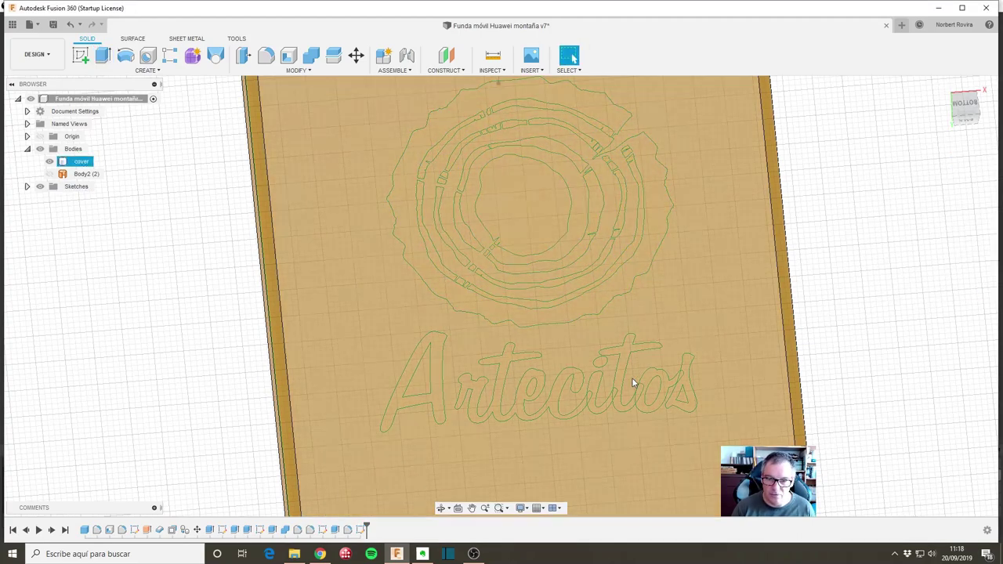
Reopen the logo sketch from the timeline and run Check Sketch on it
{"action": "mouse_move", "coordinate": [634, 385]}
{"action": "middle_mouse_down", "text": "shift"}
{"action": "mouse_move", "coordinate": [680, 340]}
{"action": "mouse_move", "coordinate": [773, 319]}
{"action": "mouse_move", "coordinate": [750, 302]}
{"action": "middle_mouse_up", "text": "shift"}
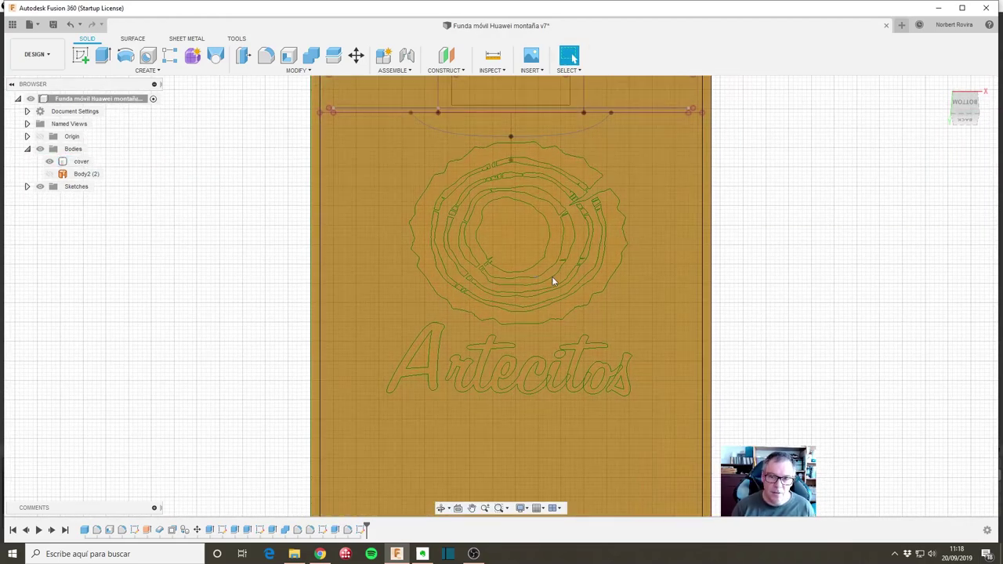
{"action": "right_click", "coordinate": [366, 529]}
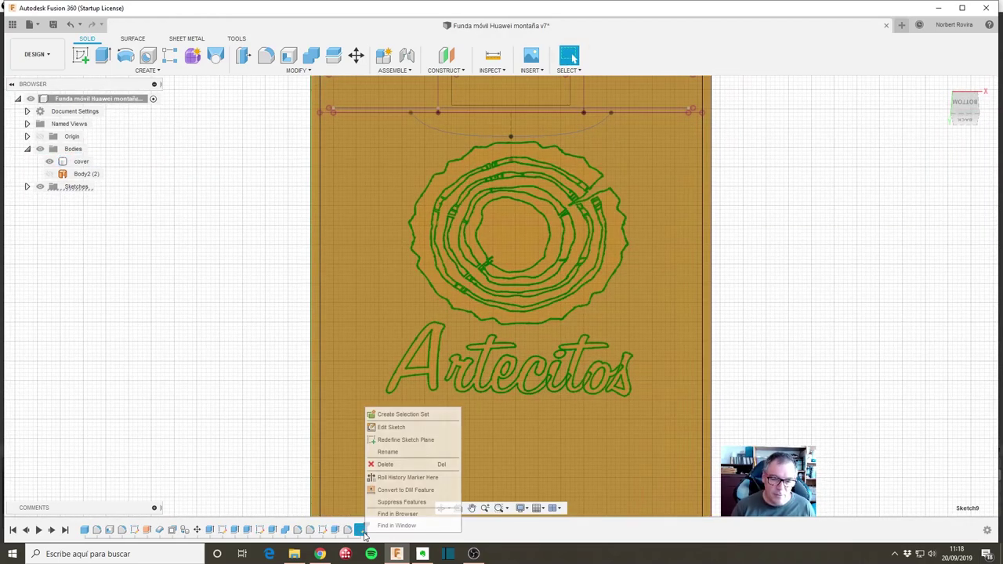
{"action": "left_click", "coordinate": [413, 429]}
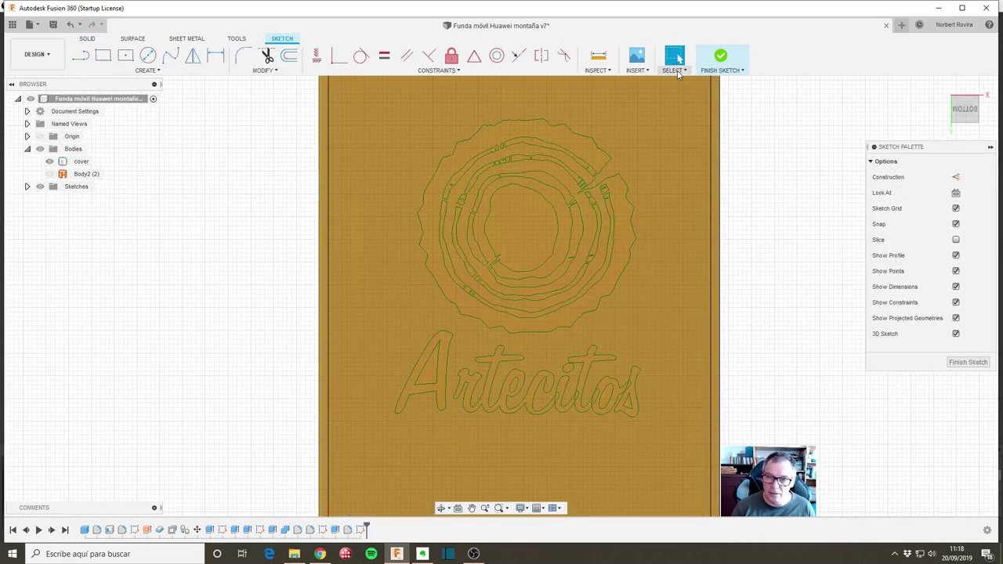
{"action": "left_click", "coordinate": [598, 71]}
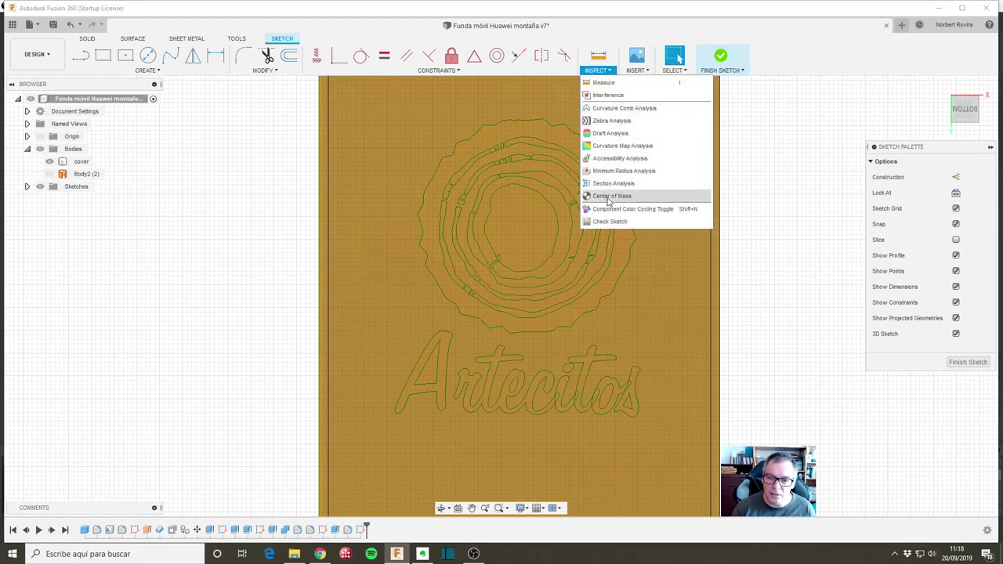
{"action": "left_click", "coordinate": [619, 223]}
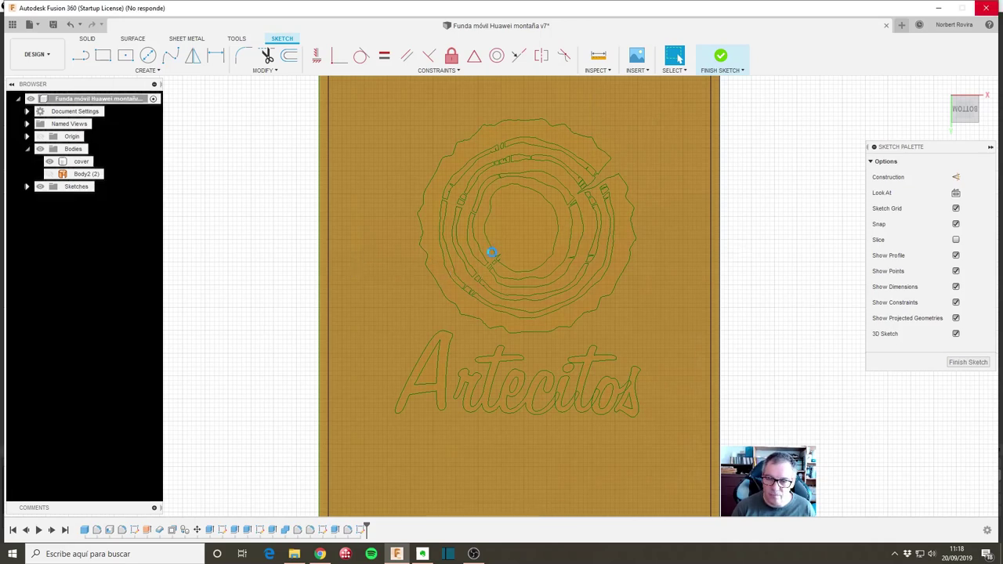
Zoom into the flagged gap in the logo outline and inspect its endpoints
{"action": "scroll", "coordinate": [492, 251], "scroll_direction": "up", "scroll_amount": 2}
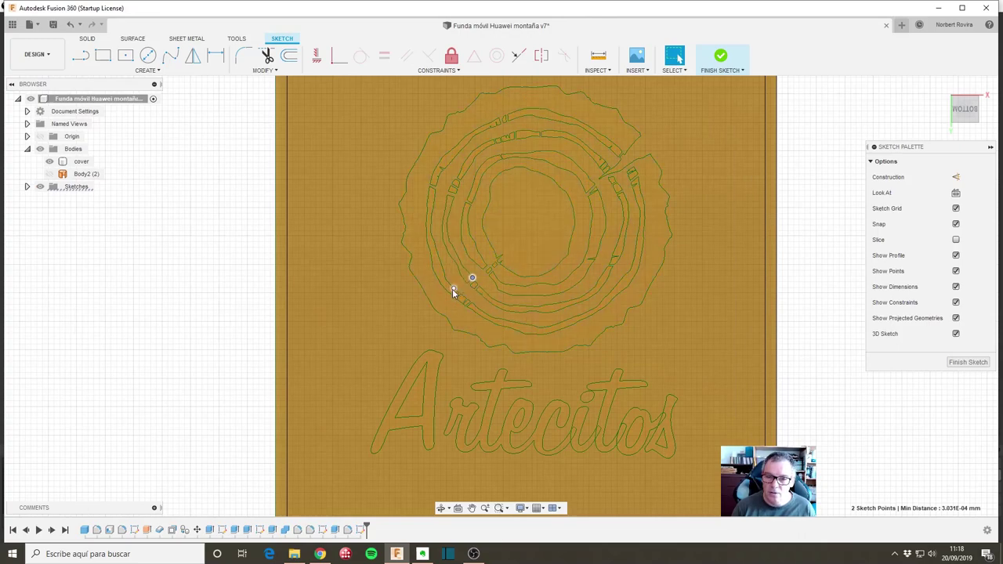
{"action": "scroll", "coordinate": [452, 288], "scroll_direction": "up", "scroll_amount": 3}
{"action": "scroll", "coordinate": [486, 273], "scroll_direction": "up", "scroll_amount": 3}
{"action": "scroll", "coordinate": [491, 273], "scroll_direction": "up", "scroll_amount": 3}
{"action": "scroll", "coordinate": [486, 246], "scroll_direction": "up", "scroll_amount": 3}
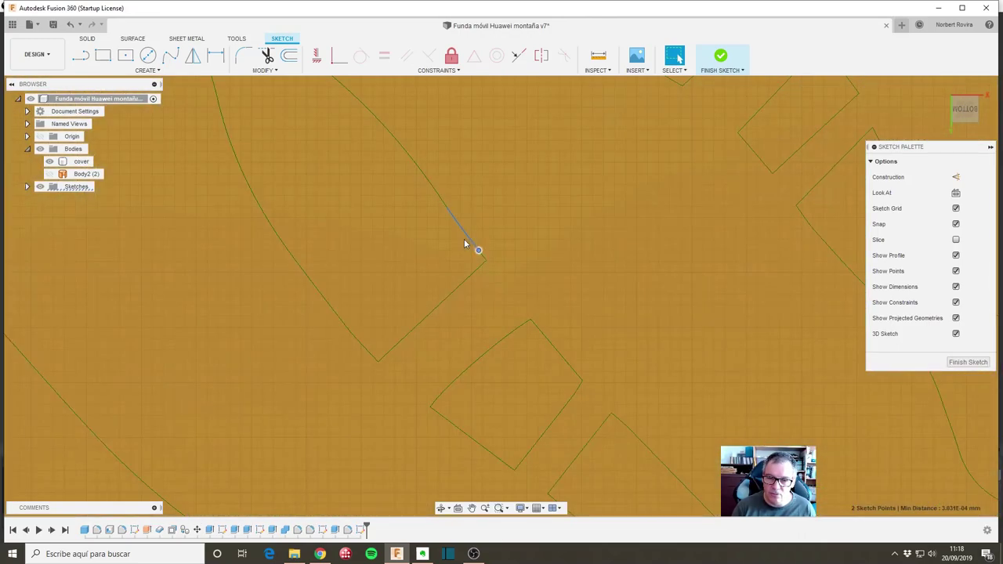
{"action": "scroll", "coordinate": [474, 244], "scroll_direction": "up", "scroll_amount": 3}
{"action": "scroll", "coordinate": [501, 262], "scroll_direction": "up", "scroll_amount": 3}
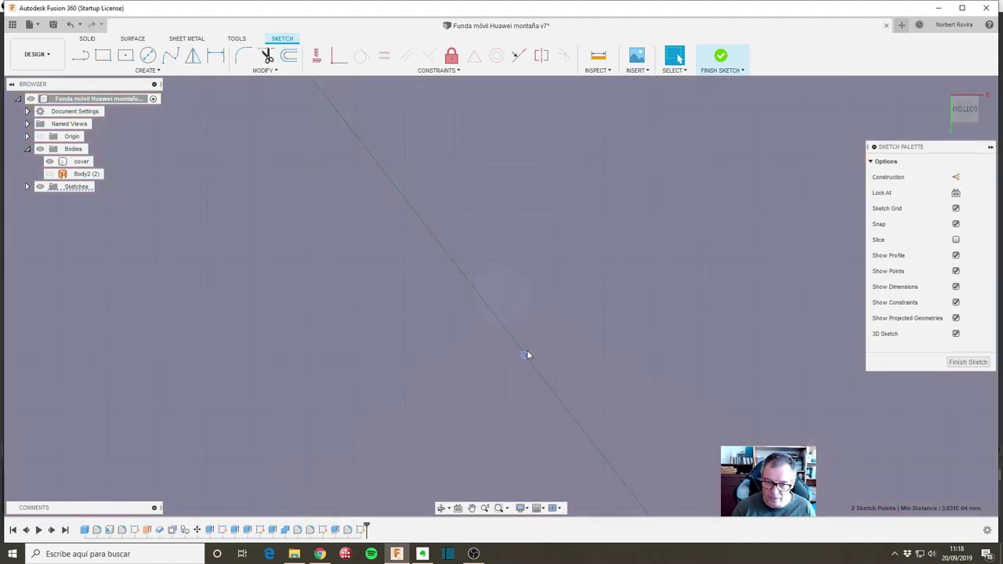
{"action": "left_click", "coordinate": [526, 356]}
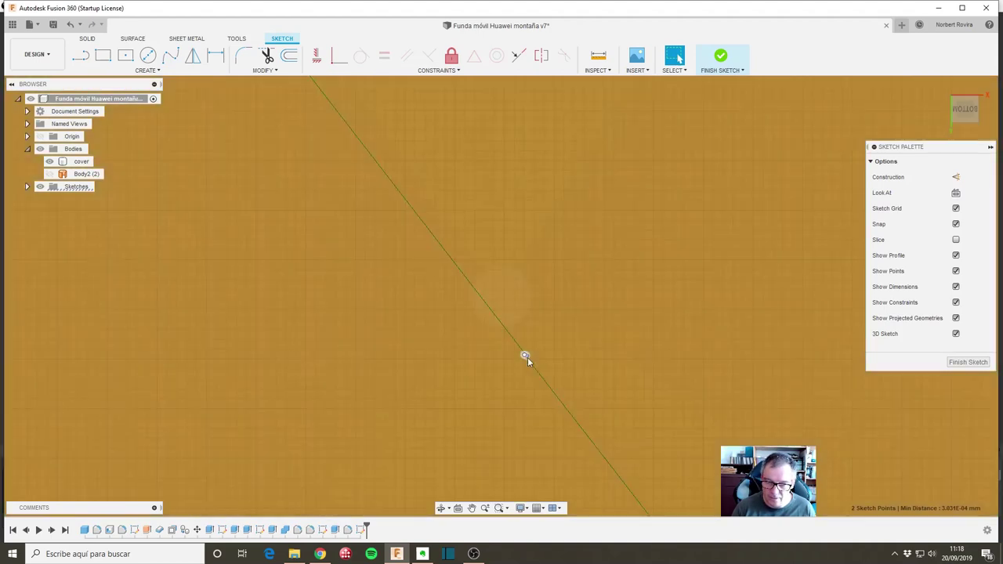
{"action": "left_click", "coordinate": [79, 56]}
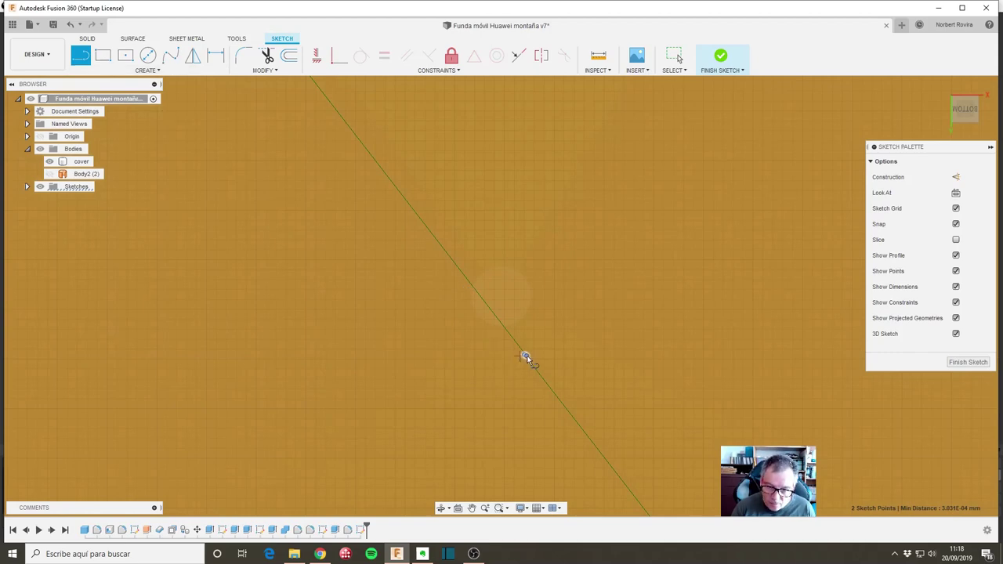
{"action": "left_click", "coordinate": [526, 356]}
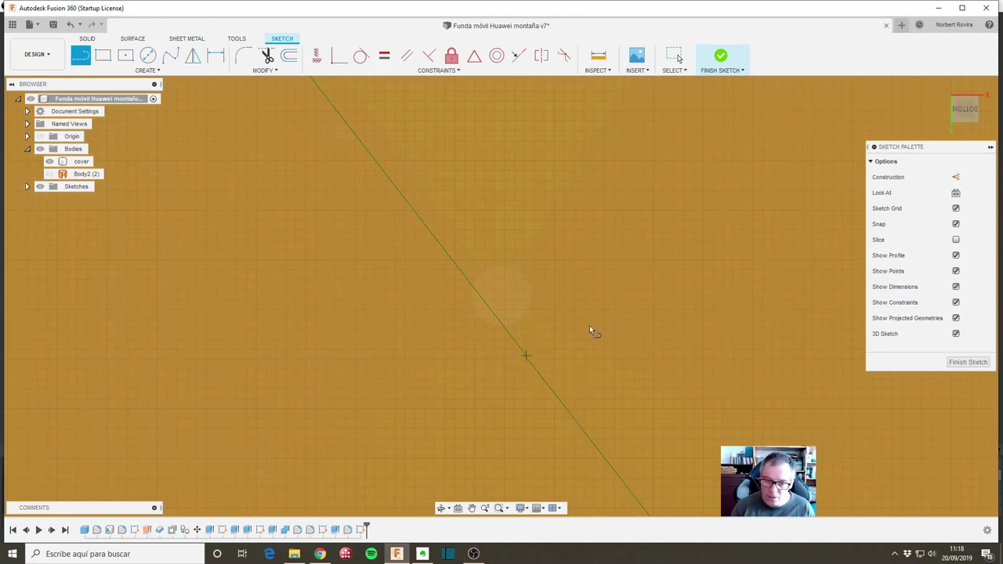
{"action": "key", "text": "Escape"}
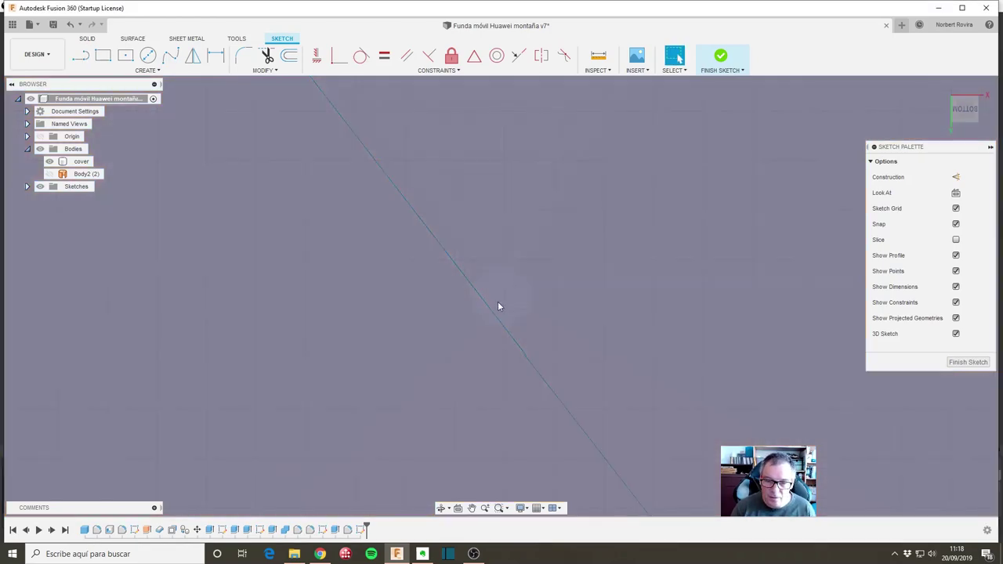
Attempt Fix and Coincident on the gap endpoints, then delete the tiny 0.478 mm spline piece
{"action": "left_click", "coordinate": [502, 326]}
{"action": "left_click", "coordinate": [501, 329]}
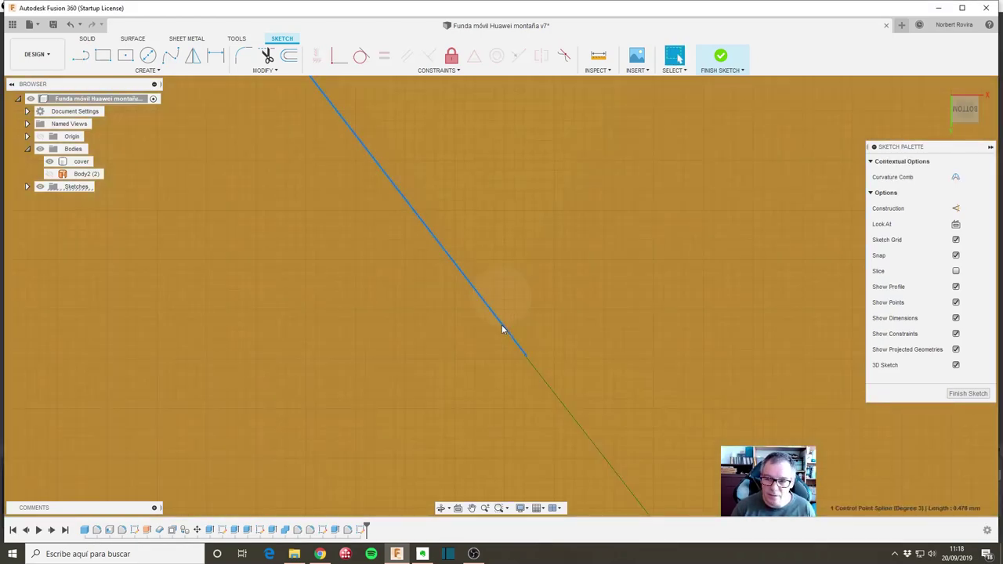
{"action": "left_click", "coordinate": [452, 58]}
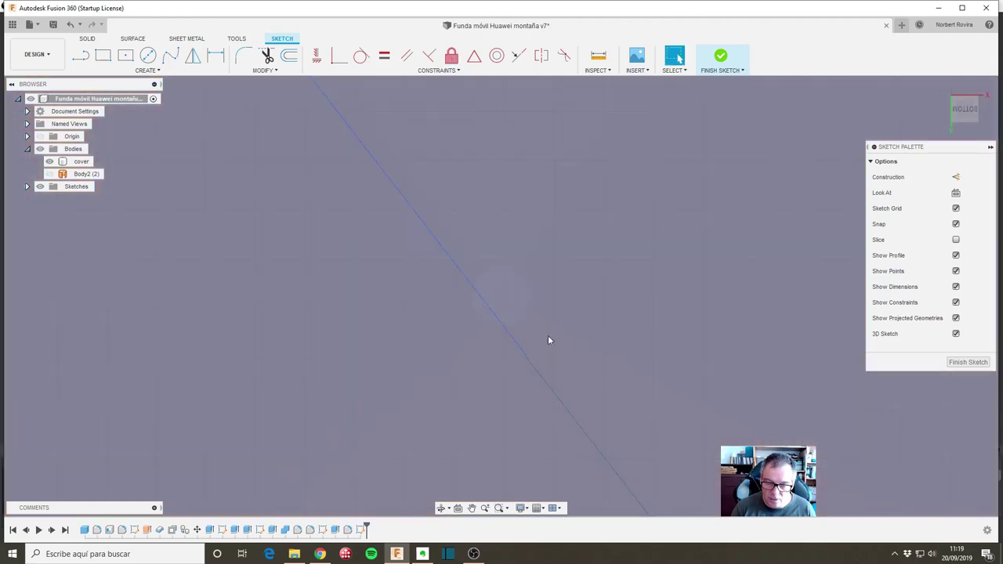
{"action": "left_click", "coordinate": [525, 357]}
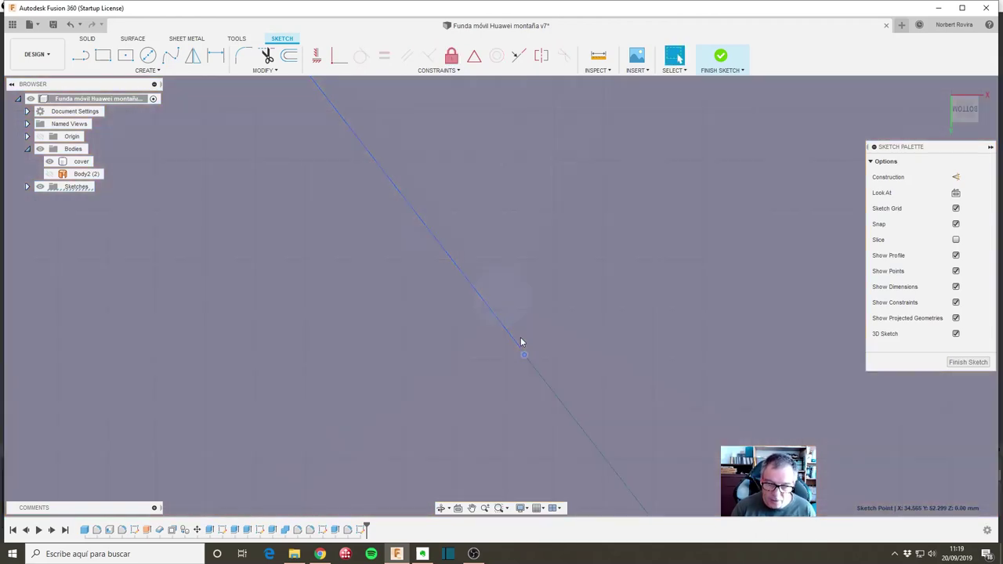
{"action": "left_click_drag", "start_coordinate": [505, 347], "coordinate": [542, 364]}
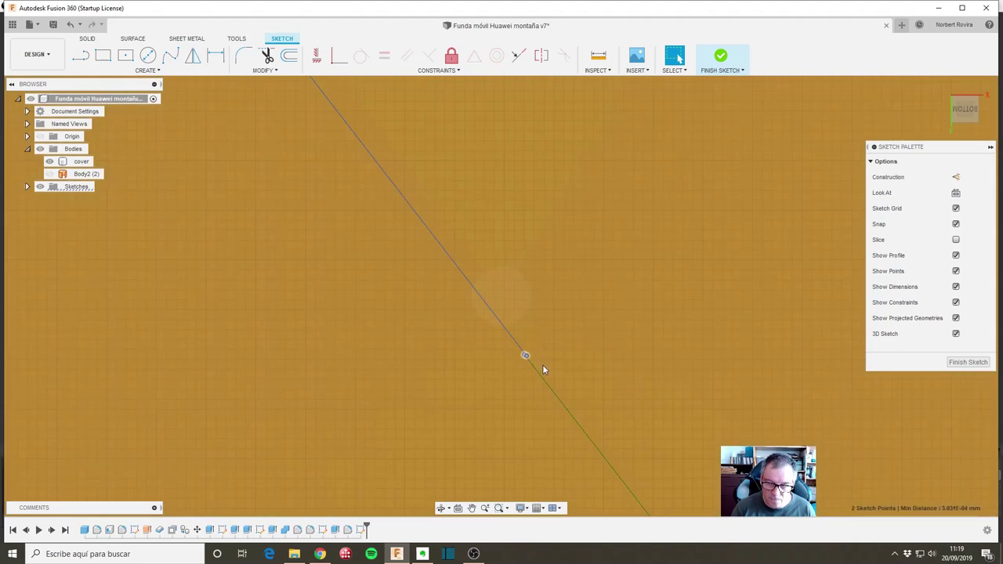
{"action": "left_click", "coordinate": [337, 56]}
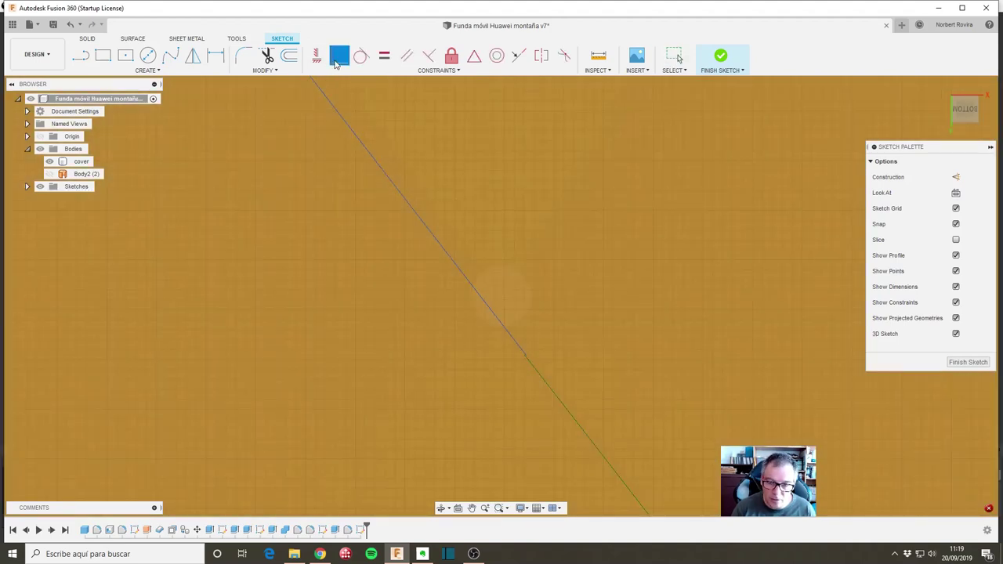
{"action": "left_click", "coordinate": [527, 356]}
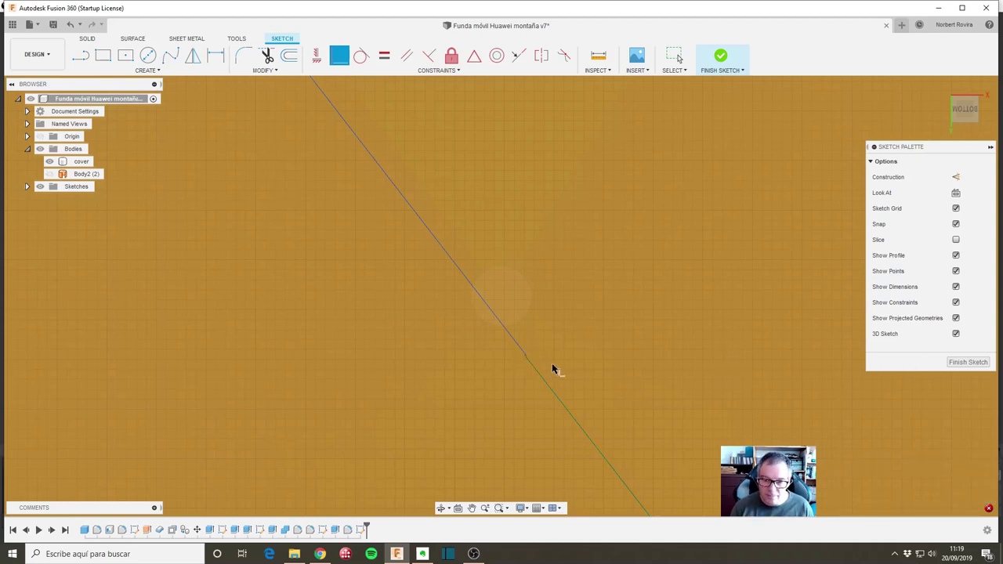
{"action": "key", "text": "Escape"}
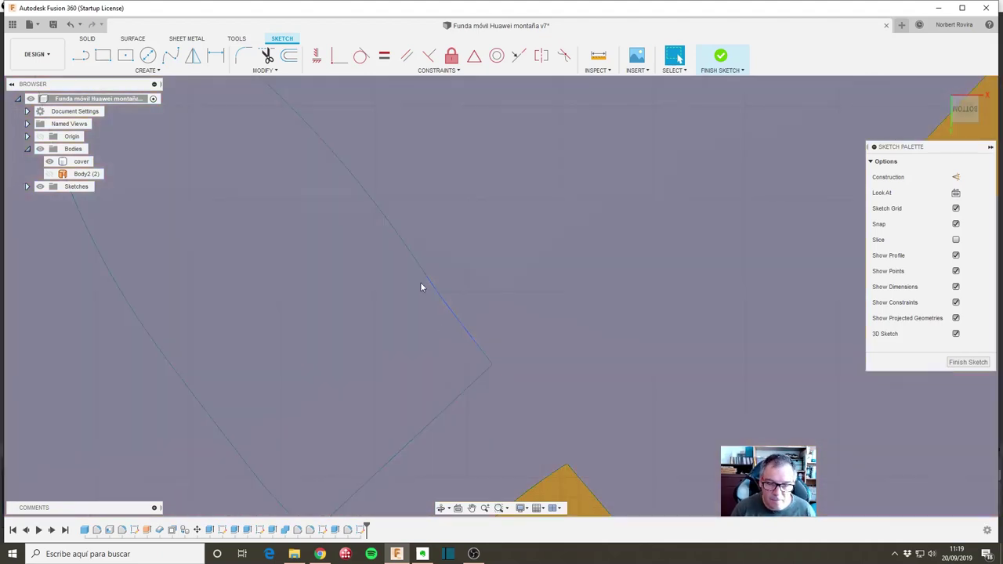
{"action": "left_click", "coordinate": [458, 326]}
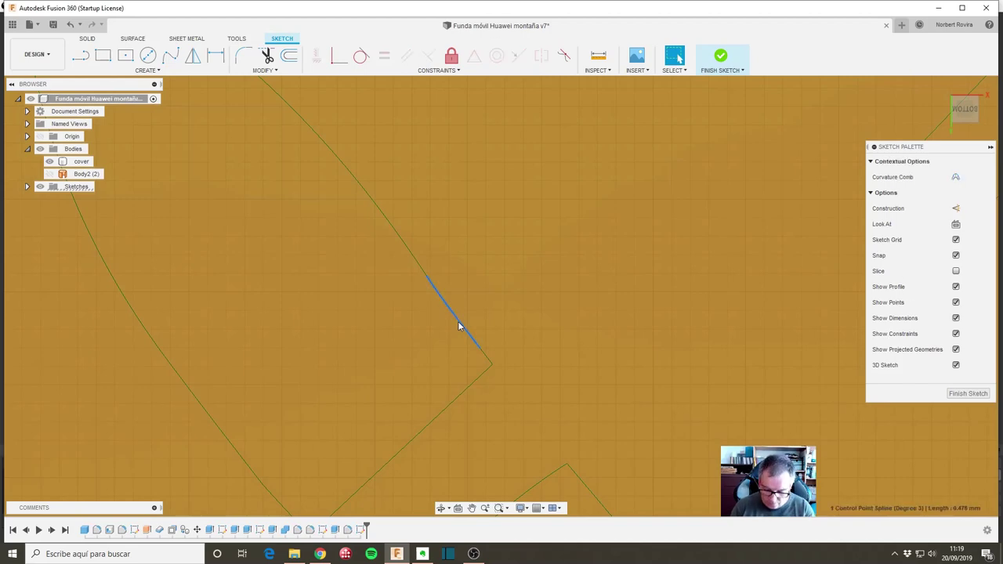
{"action": "key", "text": "Escape"}
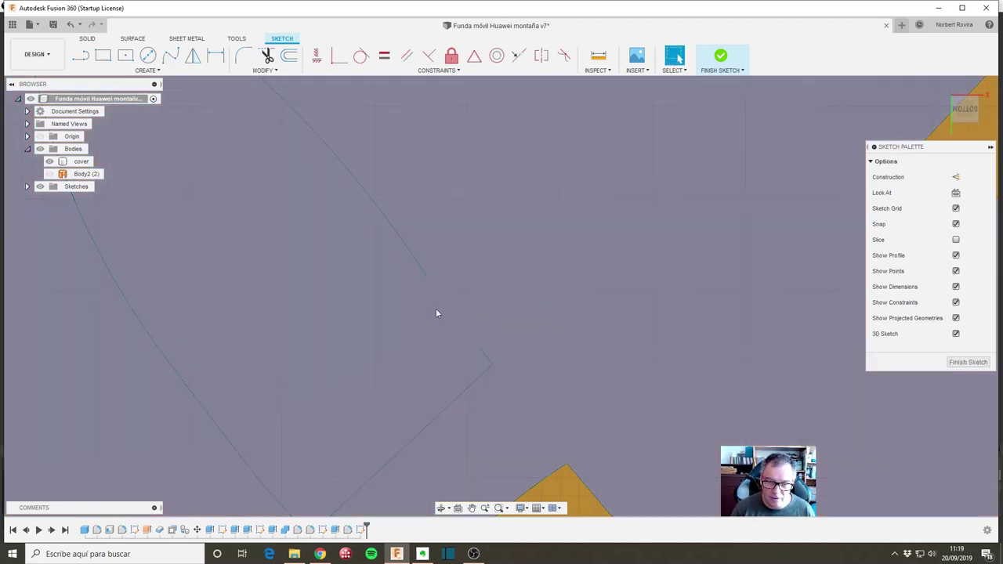
Draw a straight line from the ring's loose end to the existing vertex, then recentre the logo
{"action": "key", "text": "l"}
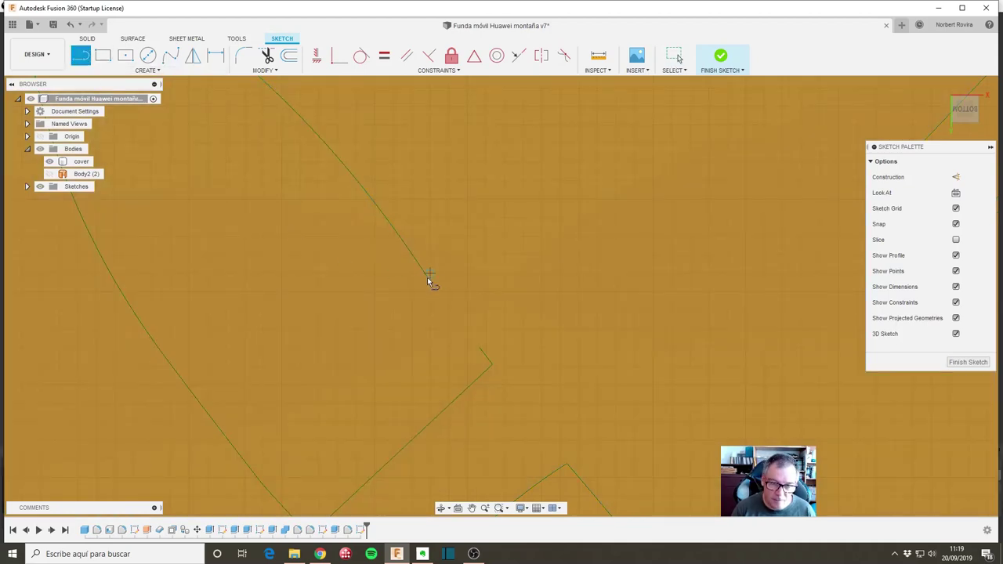
{"action": "left_click", "coordinate": [427, 276]}
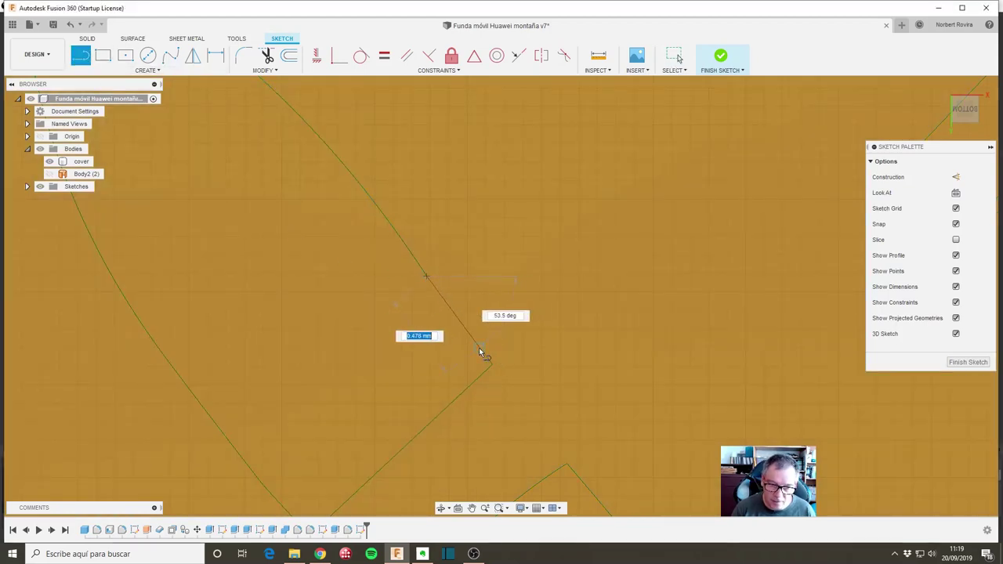
{"action": "left_click", "coordinate": [480, 352]}
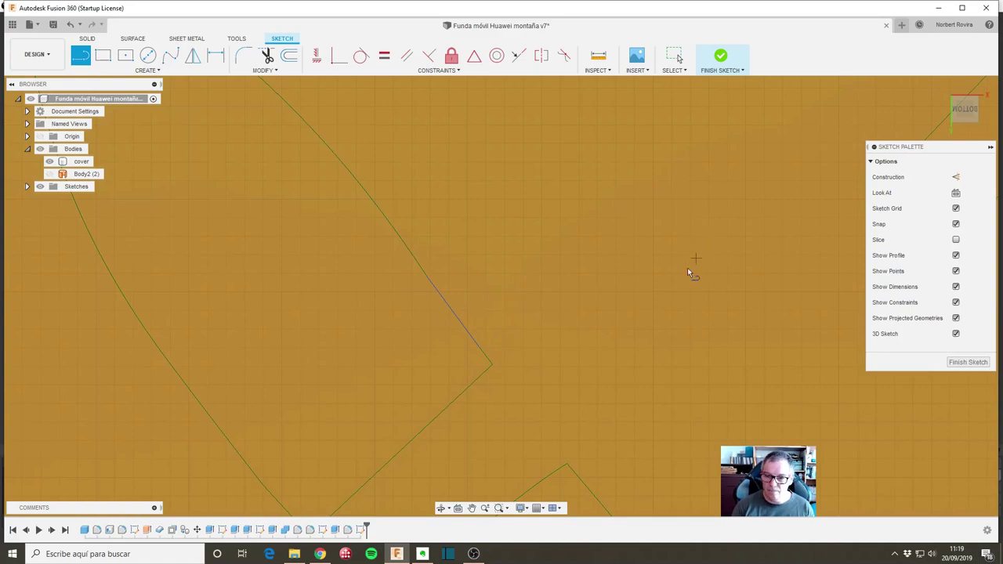
{"action": "scroll", "coordinate": [574, 317], "scroll_direction": "down", "scroll_amount": 3}
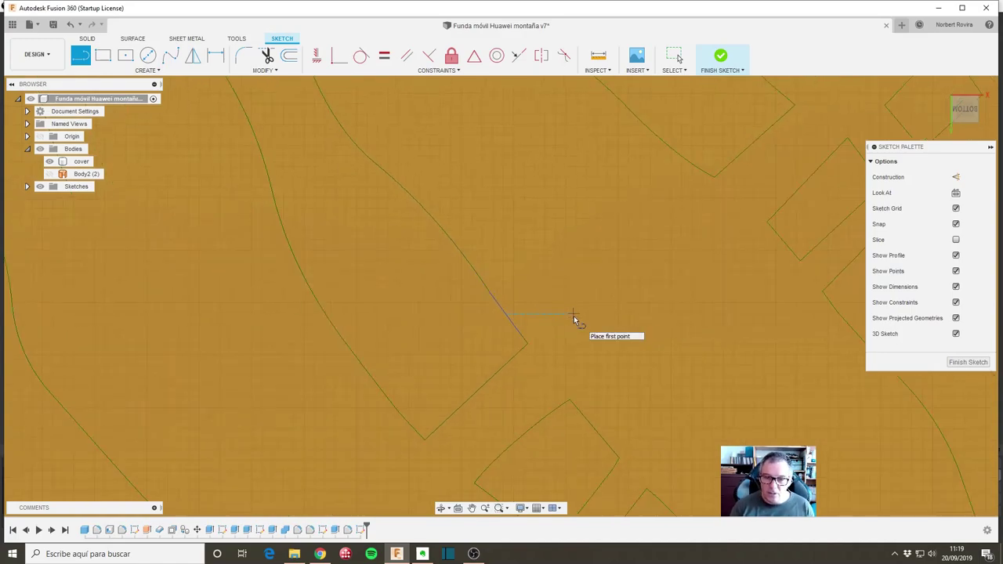
{"action": "scroll", "coordinate": [573, 316], "scroll_direction": "down", "scroll_amount": 2}
{"action": "scroll", "coordinate": [573, 315], "scroll_direction": "down", "scroll_amount": 2}
{"action": "scroll", "coordinate": [573, 312], "scroll_direction": "down", "scroll_amount": 3}
{"action": "scroll", "coordinate": [573, 309], "scroll_direction": "down", "scroll_amount": 2}
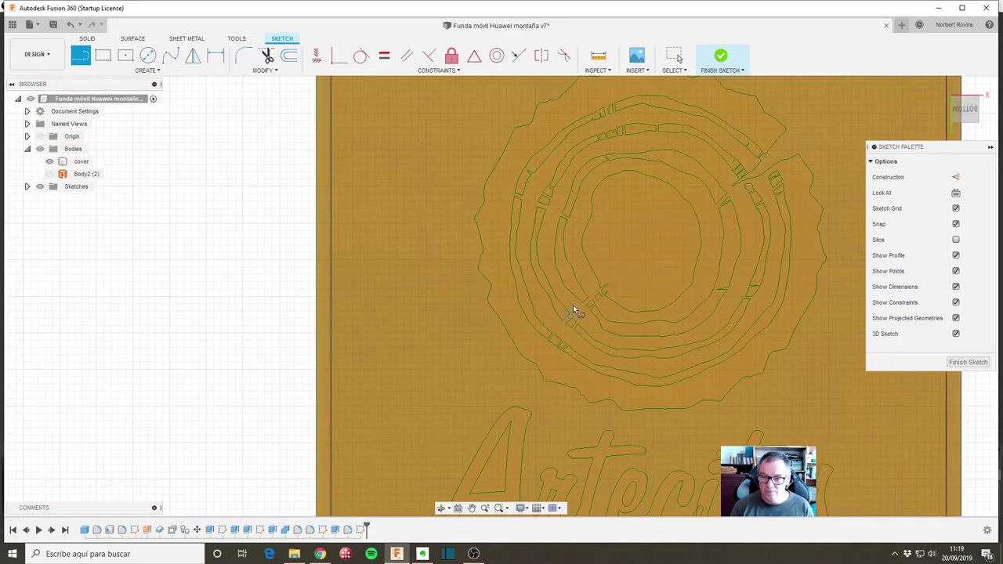
{"action": "scroll", "coordinate": [573, 310], "scroll_direction": "down", "scroll_amount": 2}
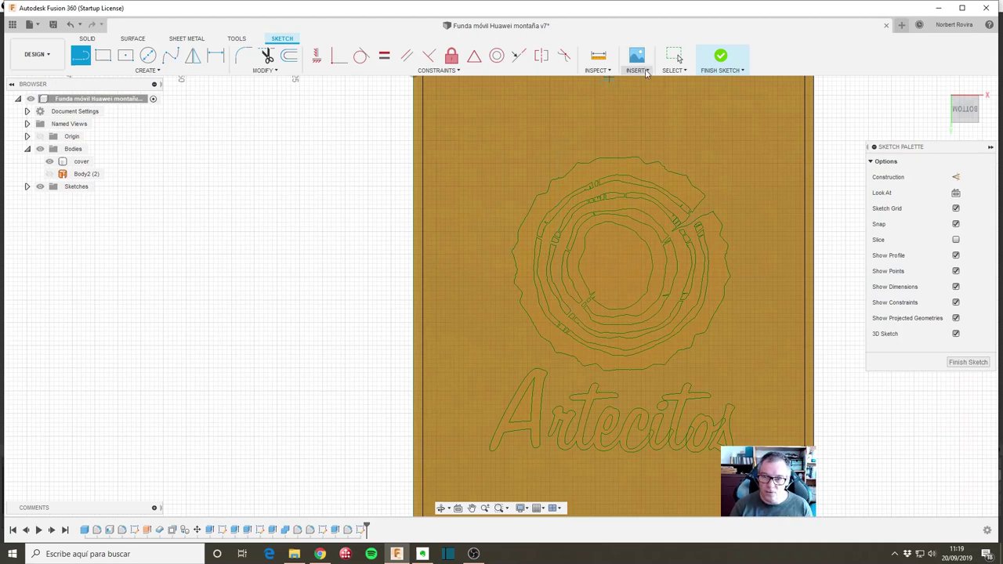
{"action": "left_click", "coordinate": [646, 73]}
{"action": "mouse_move", "coordinate": [598, 69]}
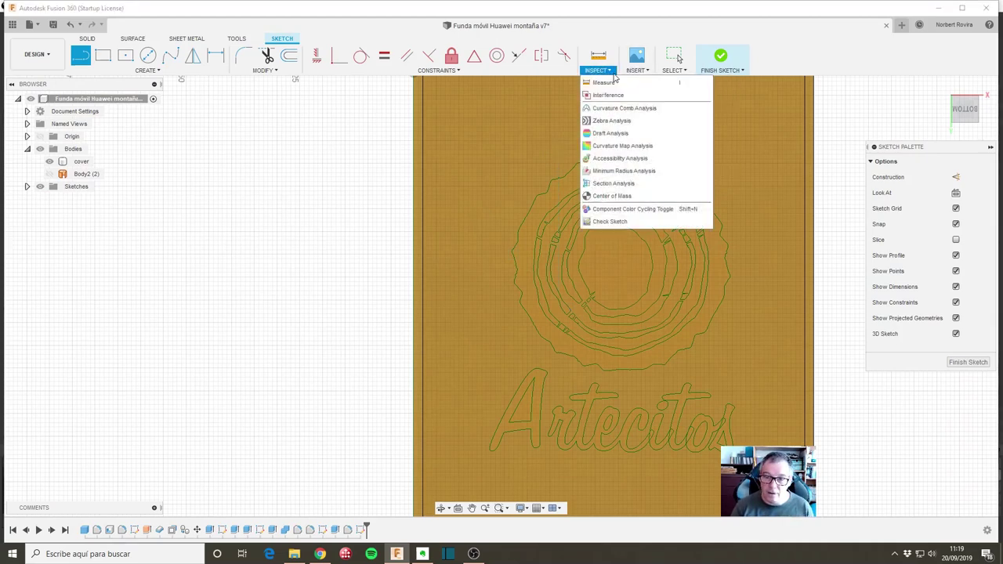
{"action": "left_click", "coordinate": [610, 72]}
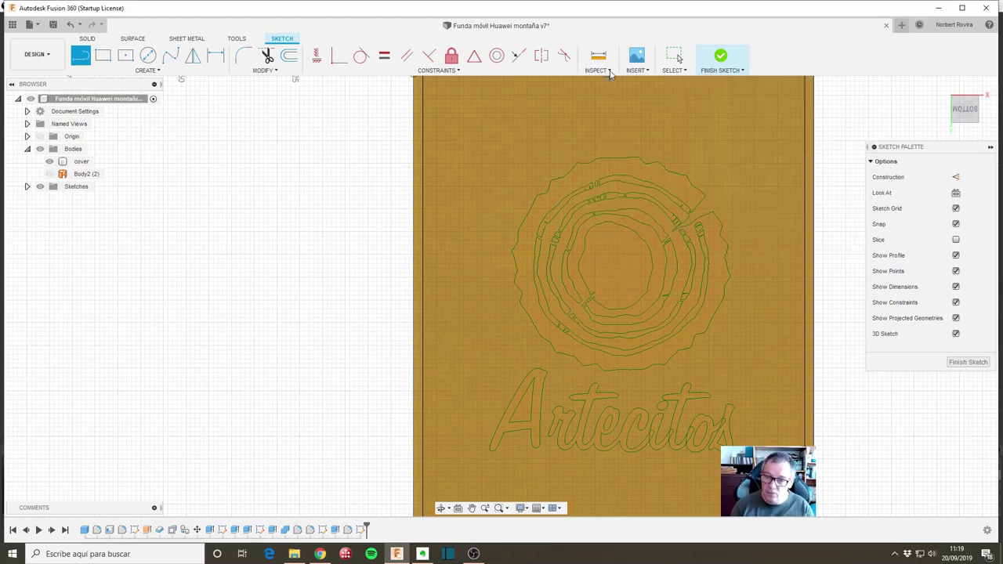
{"action": "middle_click_drag", "start_coordinate": [645, 300], "coordinate": [581, 284]}
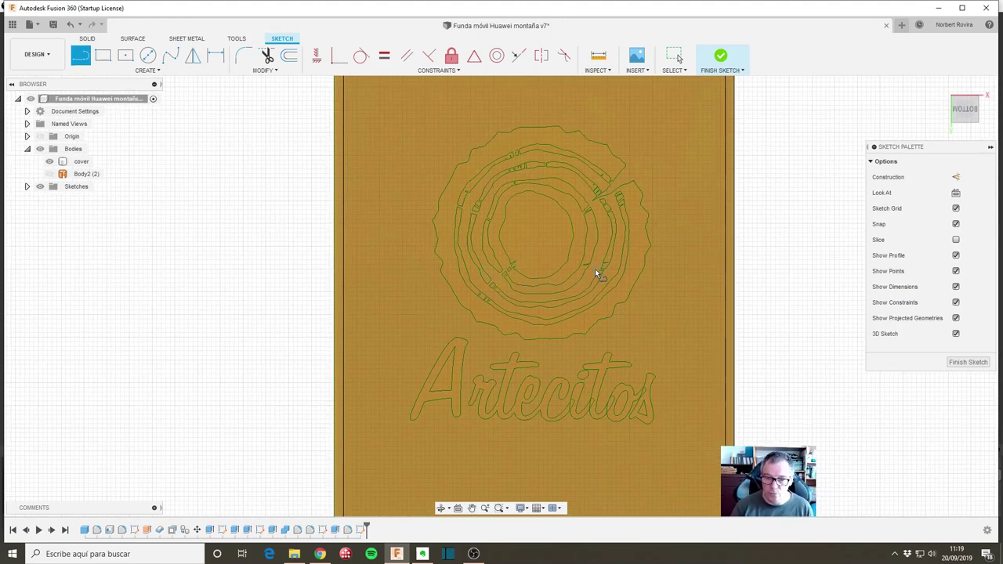
Finish the repaired logo sketch and start an Extrude on its profiles
{"action": "left_click", "coordinate": [968, 363]}
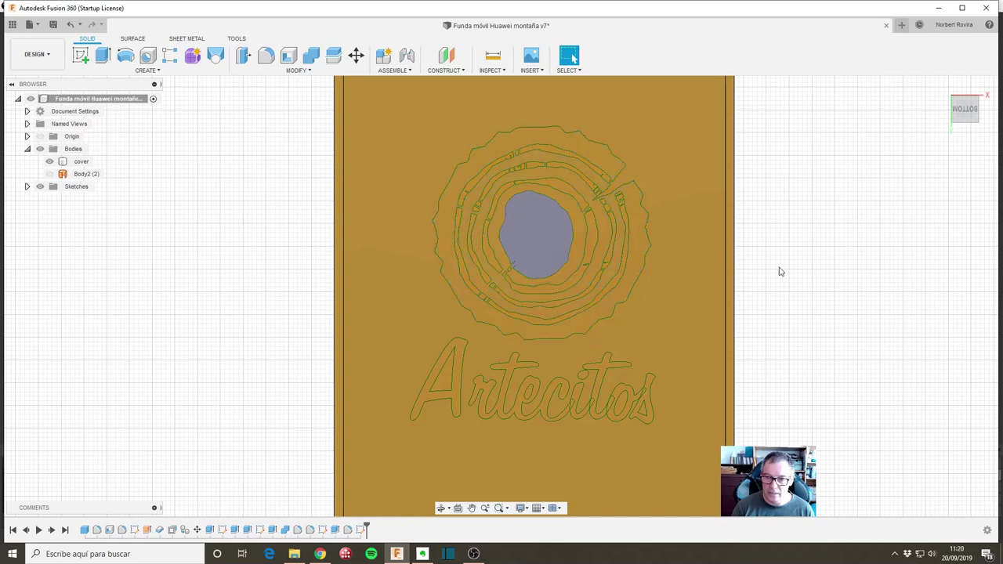
{"action": "middle_click", "coordinate": [800, 360]}
{"action": "middle_click_drag", "start_coordinate": [799, 360], "coordinate": [775, 331]}
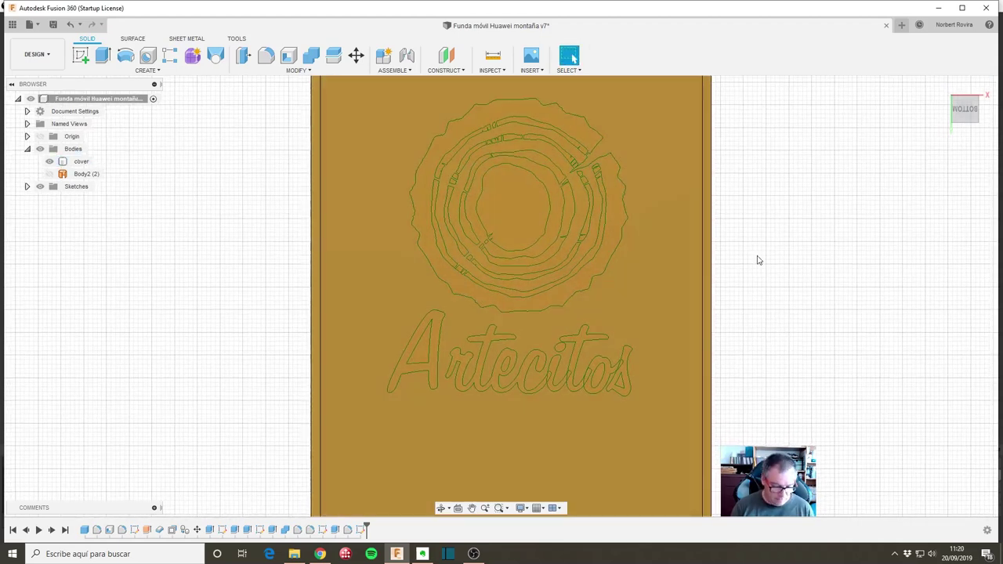
{"action": "key", "text": "e"}
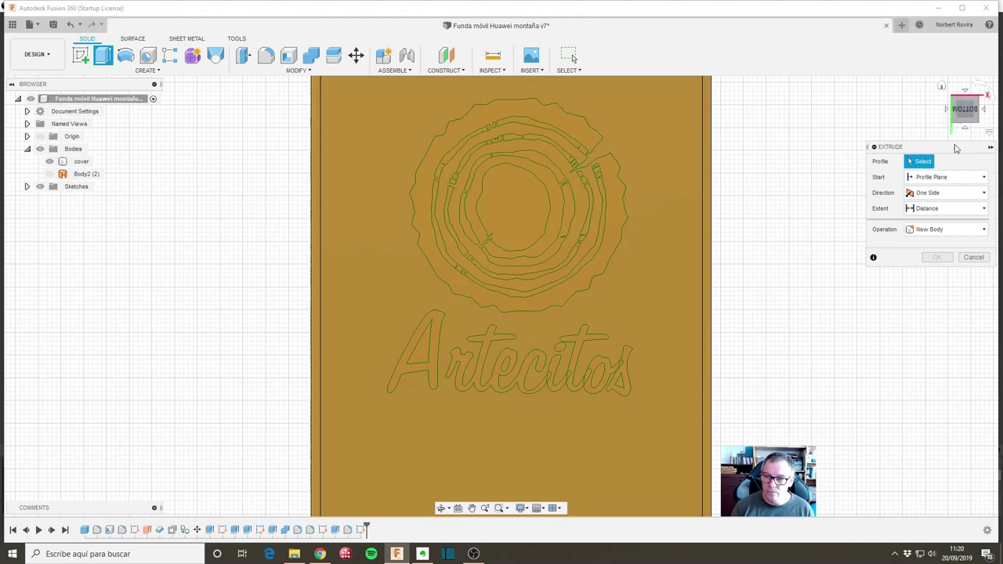
Select the ring and Artecitos letter profiles, excluding inner islands, and cut them -0.5 mm deep
{"action": "left_click", "coordinate": [612, 198]}
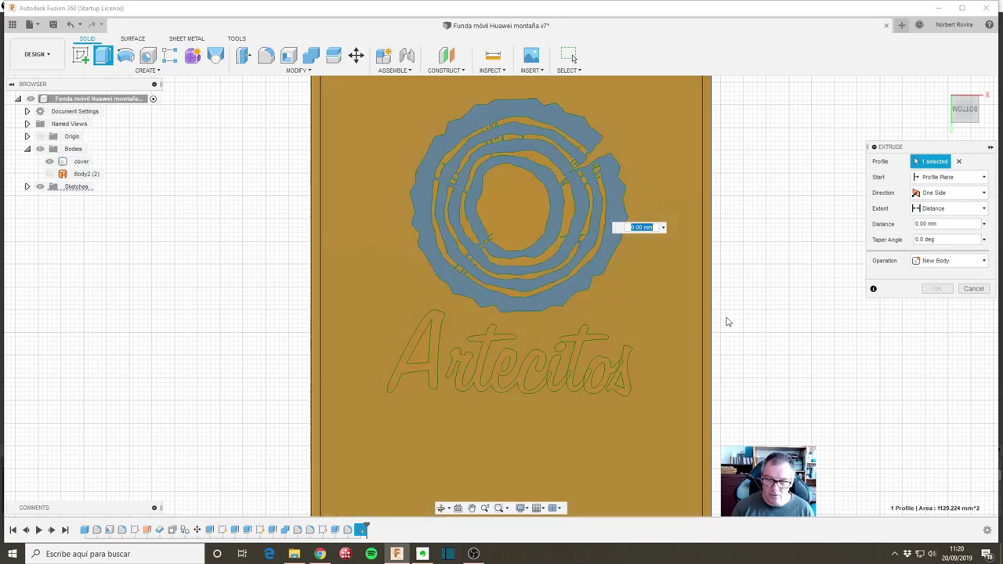
{"action": "left_click_drag", "start_coordinate": [283, 297], "coordinate": [675, 423]}
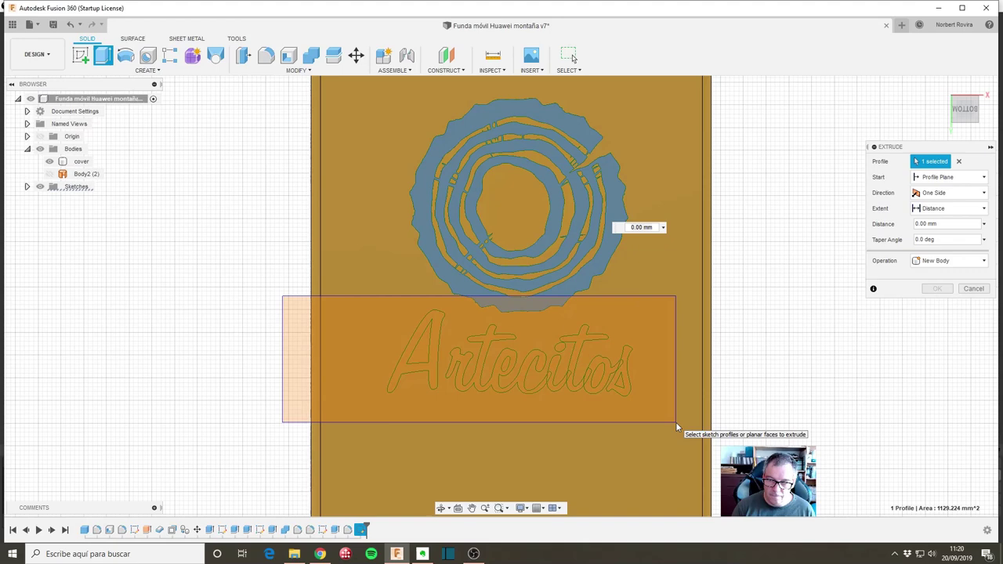
{"action": "left_click_drag", "start_coordinate": [675, 422], "coordinate": [675, 422]}
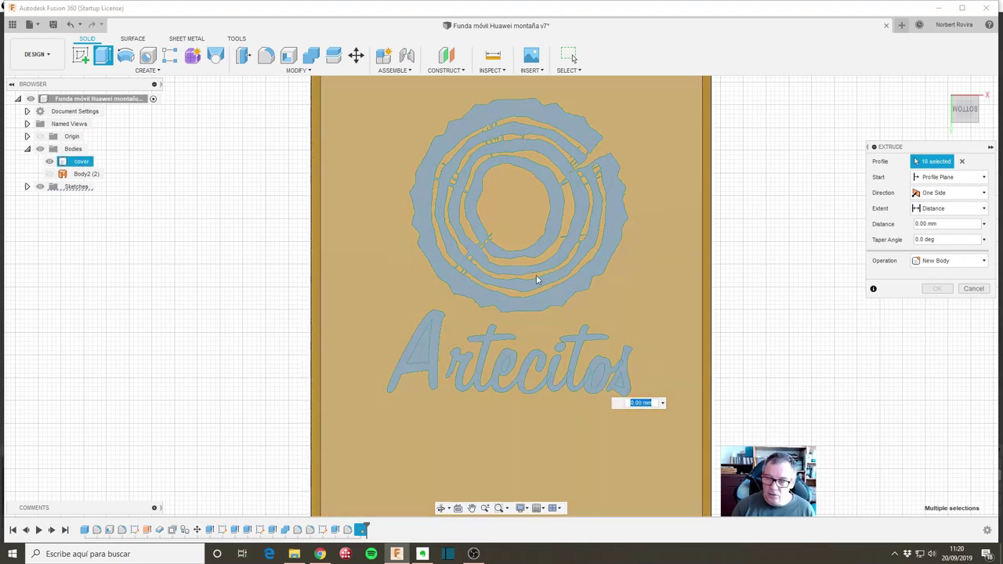
{"action": "scroll", "coordinate": [381, 380], "scroll_direction": "up", "scroll_amount": 3}
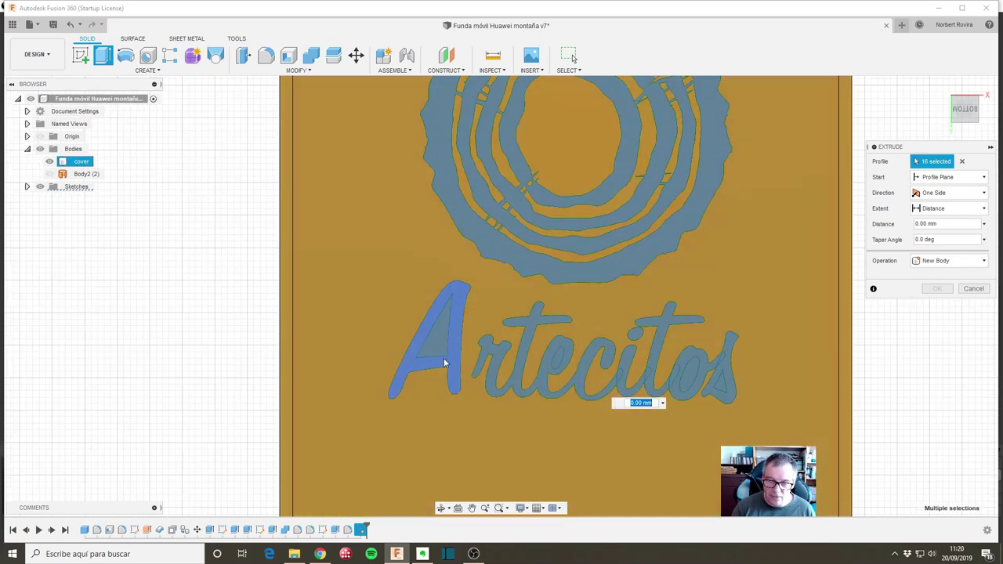
{"action": "left_click", "coordinate": [438, 345]}
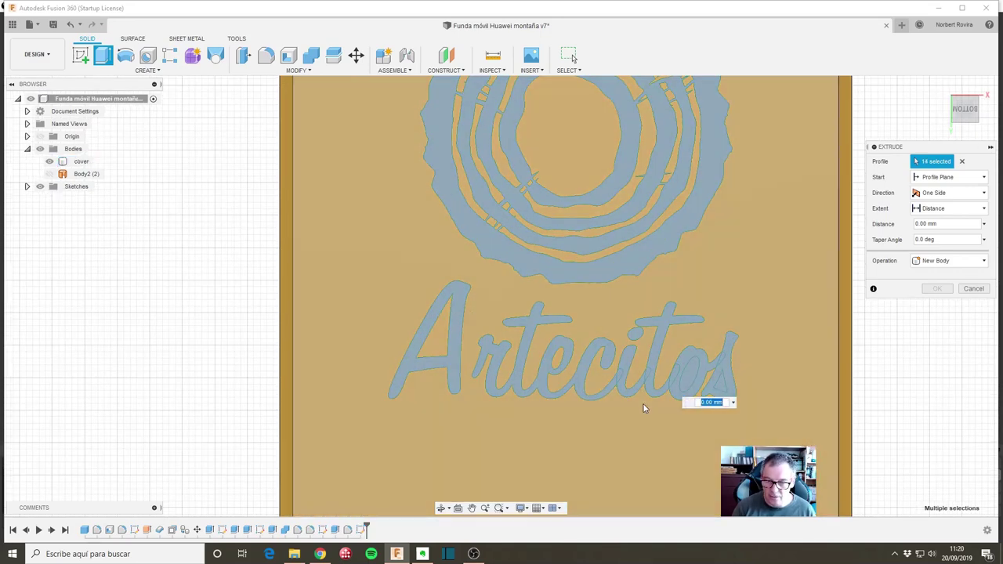
{"action": "left_click", "coordinate": [687, 381]}
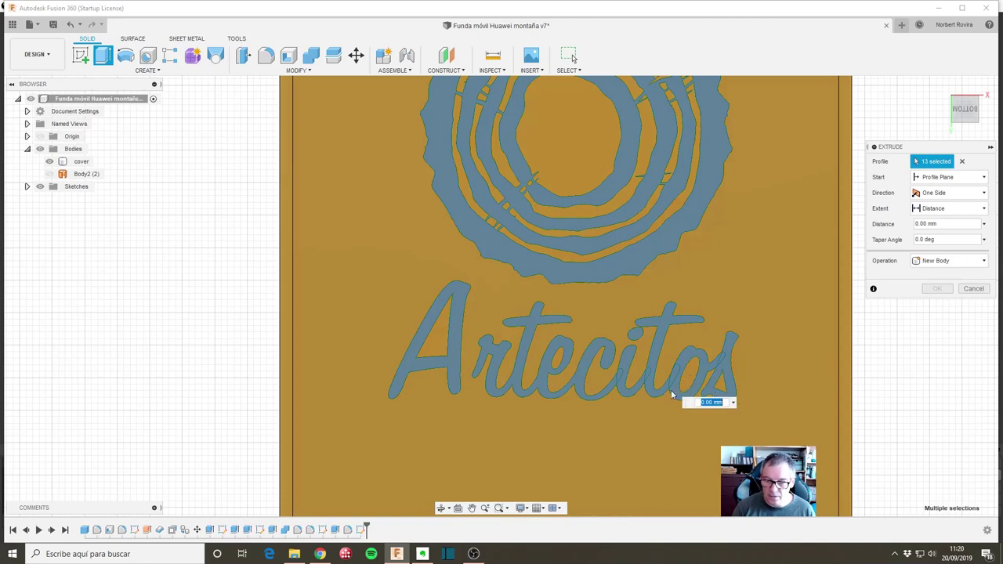
{"action": "left_click", "coordinate": [687, 381]}
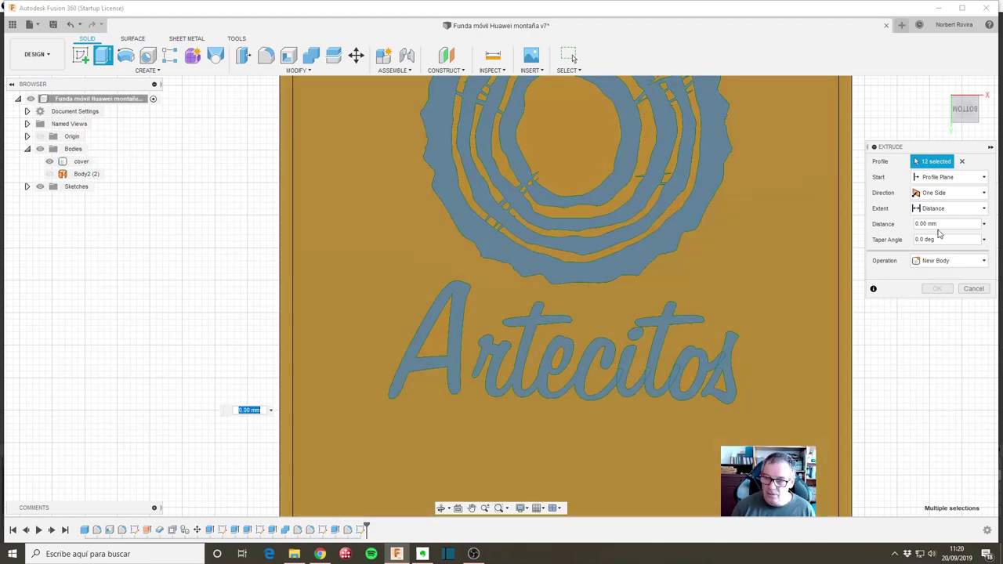
{"action": "left_click", "coordinate": [937, 226]}
{"action": "type", "text": "-0.5"}
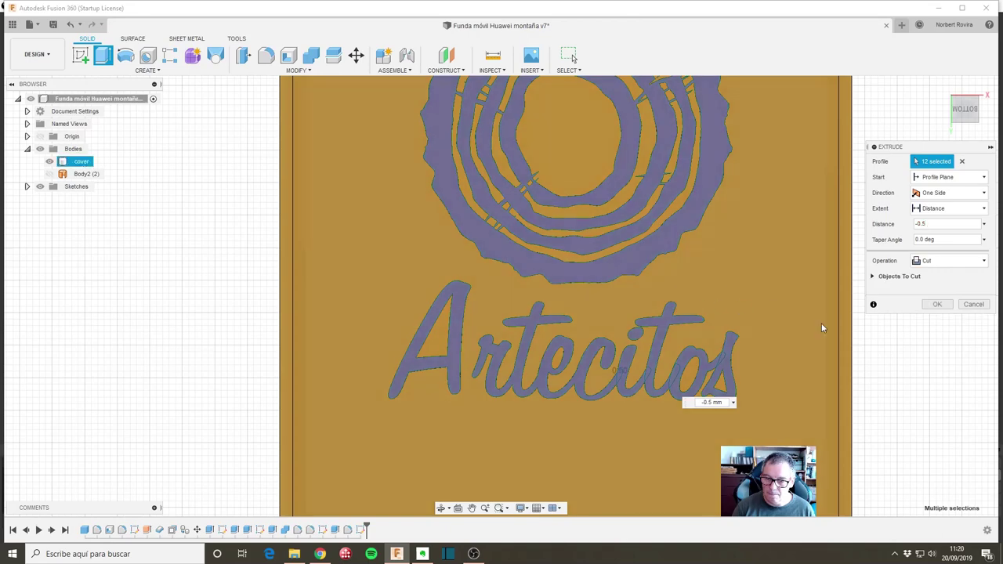
{"action": "middle_click_drag", "start_coordinate": [832, 335], "coordinate": [832, 333], "text": "shift"}
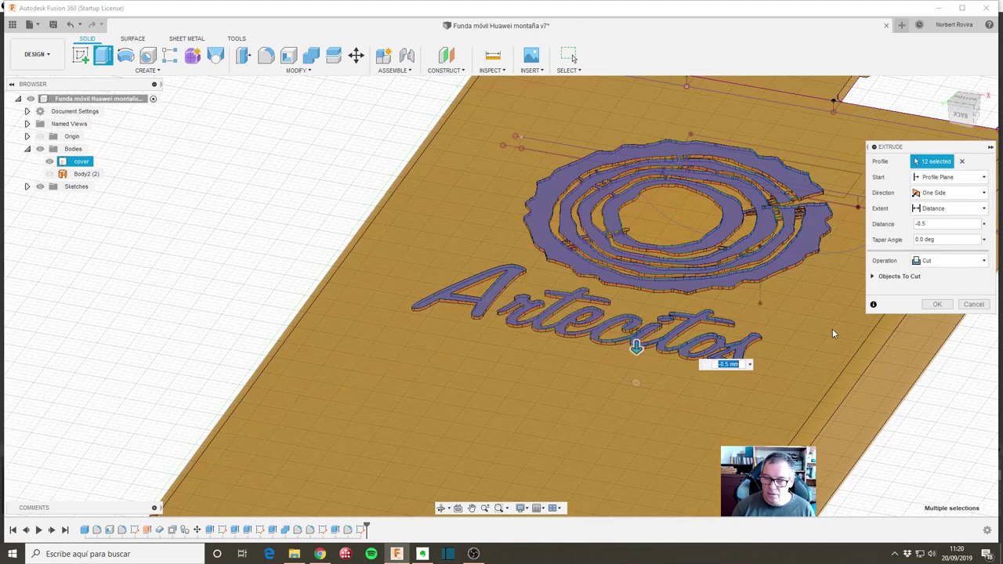
{"action": "left_click", "coordinate": [937, 304]}
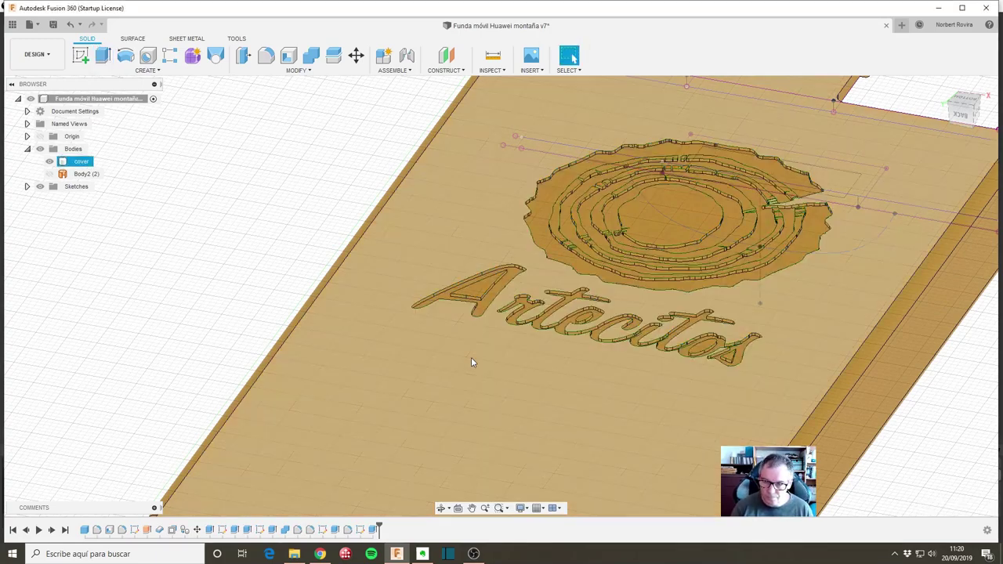
Hide the sketches and orbit around the case to inspect the engraved logo
{"action": "scroll", "coordinate": [471, 358], "scroll_direction": "down", "scroll_amount": 2}
{"action": "scroll", "coordinate": [471, 358], "scroll_direction": "down", "scroll_amount": 4}
{"action": "scroll", "coordinate": [471, 357], "scroll_direction": "down", "scroll_amount": 2}
{"action": "scroll", "coordinate": [636, 384], "scroll_direction": "down", "scroll_amount": 2}
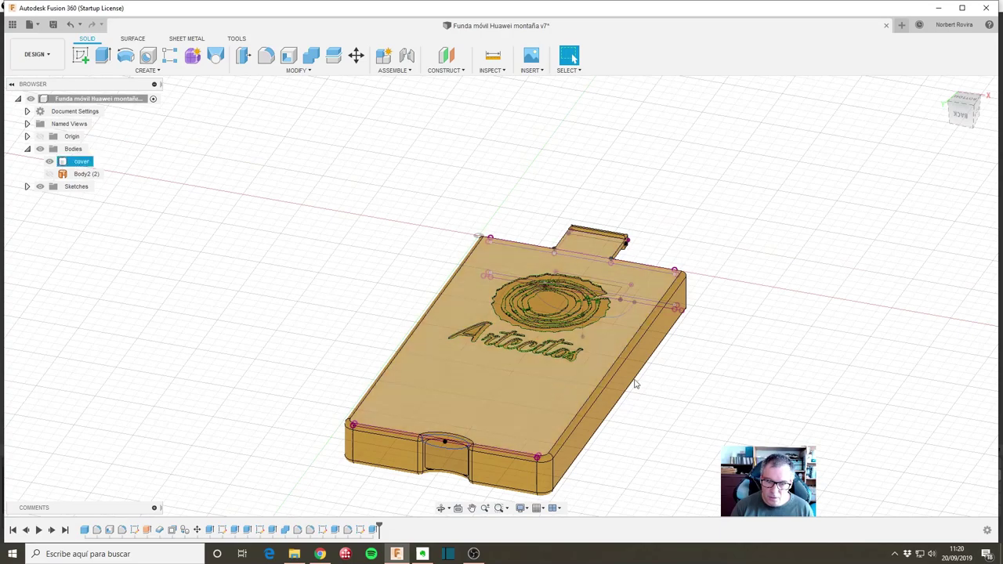
{"action": "mouse_move", "coordinate": [635, 384]}
{"action": "middle_mouse_down", "text": "shift"}
{"action": "mouse_move", "coordinate": [723, 347]}
{"action": "mouse_move", "coordinate": [275, 275]}
{"action": "middle_mouse_up", "text": "shift"}
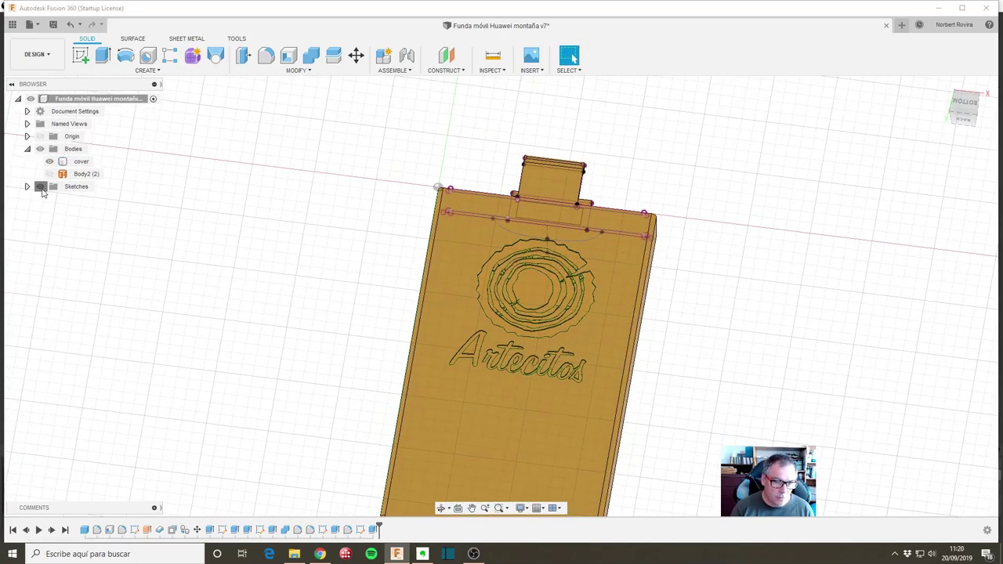
{"action": "left_click", "coordinate": [40, 187]}
{"action": "mouse_move", "coordinate": [711, 383]}
{"action": "middle_mouse_down", "text": "shift"}
{"action": "mouse_move", "coordinate": [611, 392]}
{"action": "mouse_move", "coordinate": [622, 315]}
{"action": "mouse_move", "coordinate": [715, 353]}
{"action": "mouse_move", "coordinate": [721, 397]}
{"action": "mouse_move", "coordinate": [703, 294]}
{"action": "mouse_move", "coordinate": [682, 379]}
{"action": "middle_mouse_up", "text": "shift"}
{"action": "mouse_move", "coordinate": [657, 362]}
{"action": "left_mouse_down"}
{"action": "mouse_move", "coordinate": [638, 340]}
{"action": "mouse_move", "coordinate": [645, 321]}
{"action": "mouse_move", "coordinate": [649, 370]}
{"action": "mouse_move", "coordinate": [634, 399]}
{"action": "left_mouse_up"}
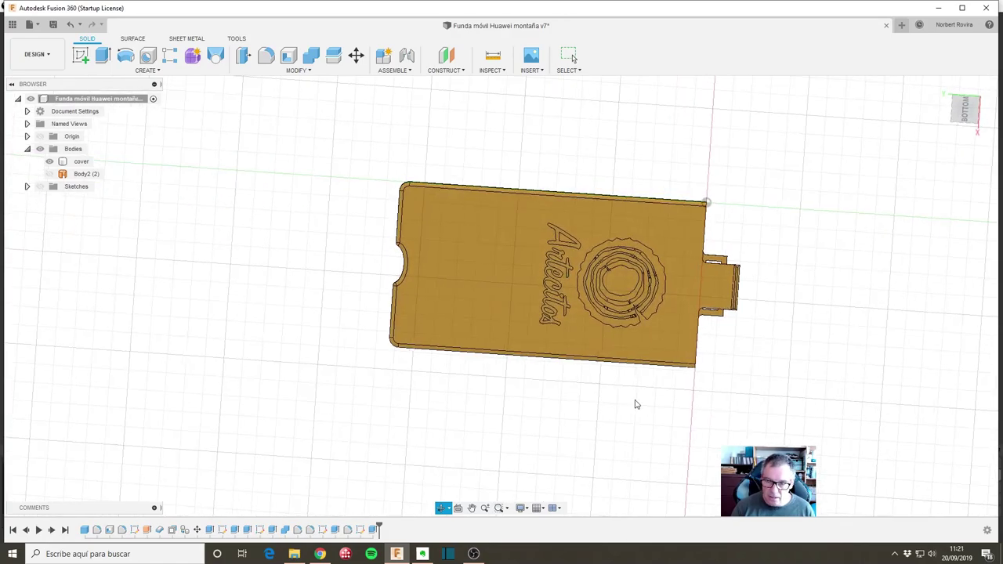
{"action": "key", "text": "Escape"}
{"action": "middle_click_drag", "start_coordinate": [489, 401], "coordinate": [519, 385], "text": "shift"}
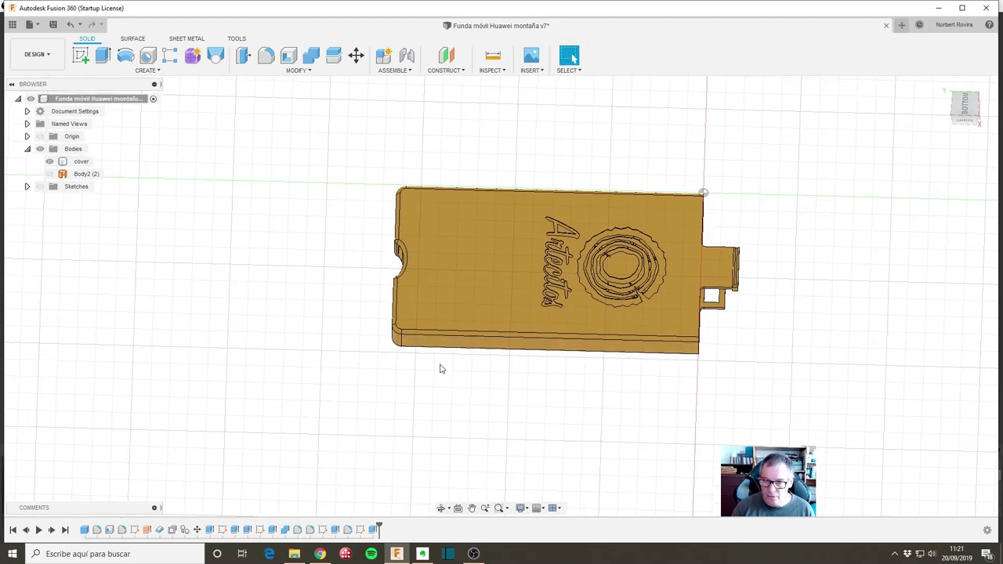
{"action": "middle_click_drag", "start_coordinate": [439, 369], "coordinate": [746, 242], "text": "shift"}
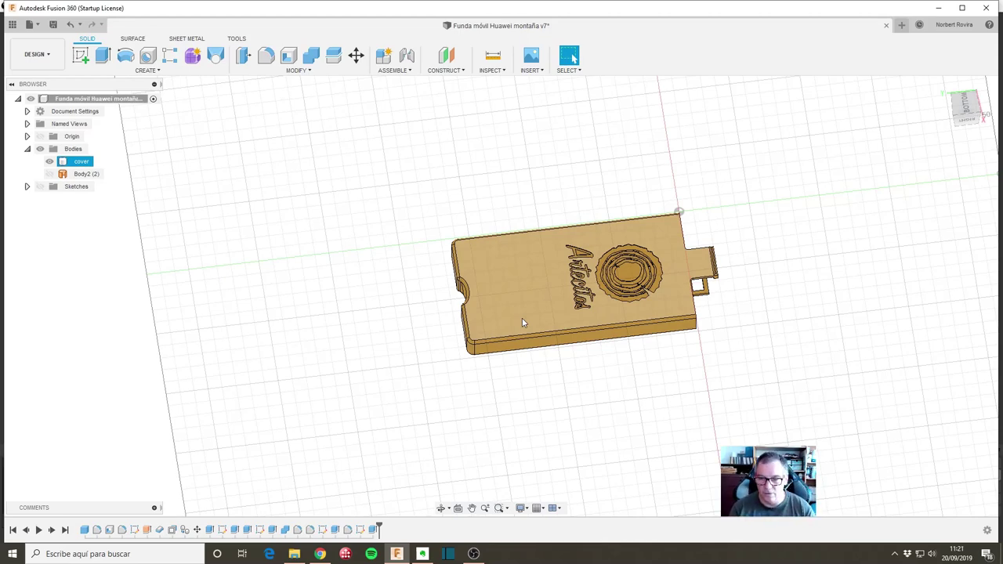
{"action": "left_click", "coordinate": [515, 384]}
{"action": "middle_click_drag", "start_coordinate": [576, 205], "coordinate": [493, 242]}
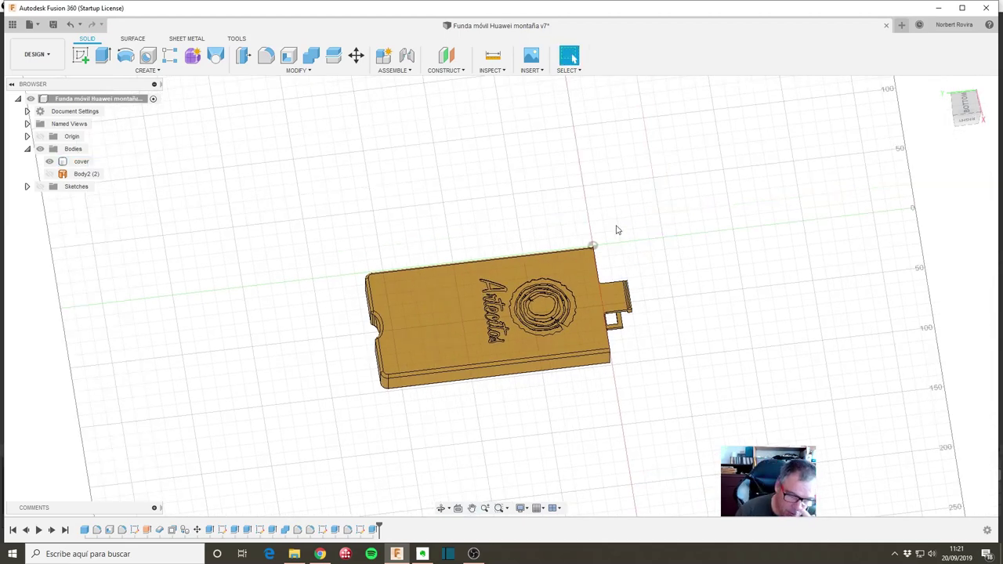
{"action": "scroll", "coordinate": [505, 302], "scroll_direction": "up", "scroll_amount": 1}
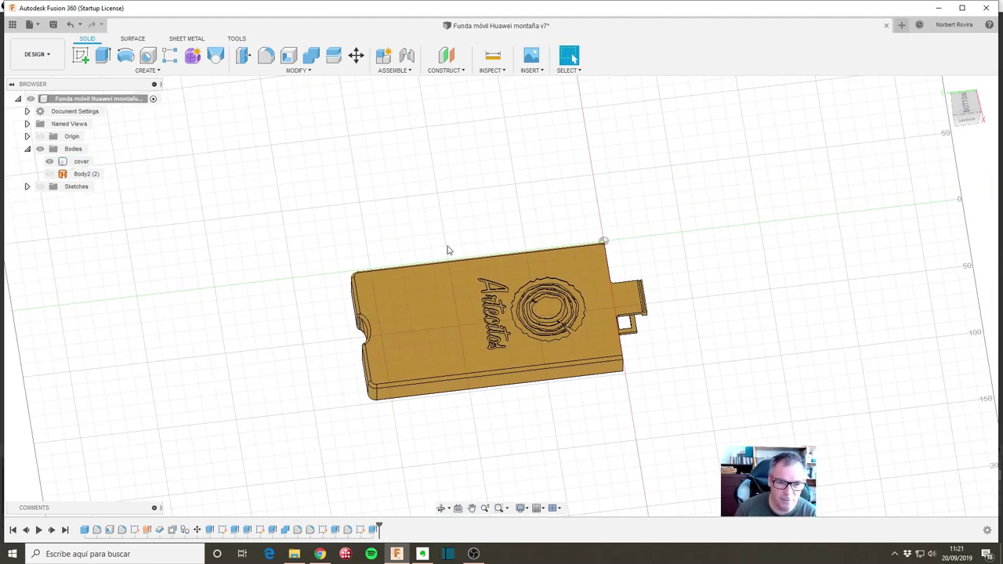
{"action": "scroll", "coordinate": [482, 239], "scroll_direction": "up", "scroll_amount": 1}
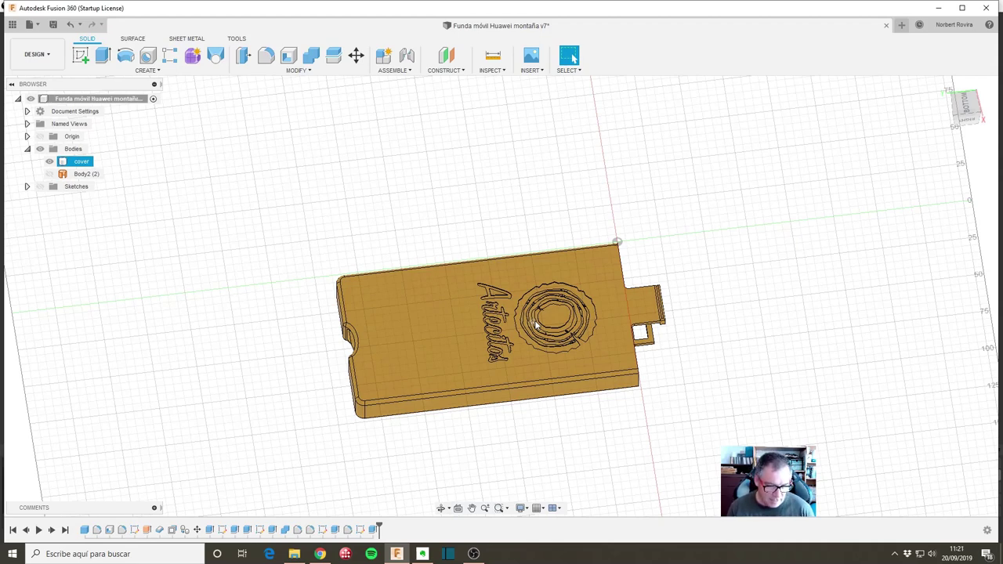
{"action": "left_click", "coordinate": [734, 220]}
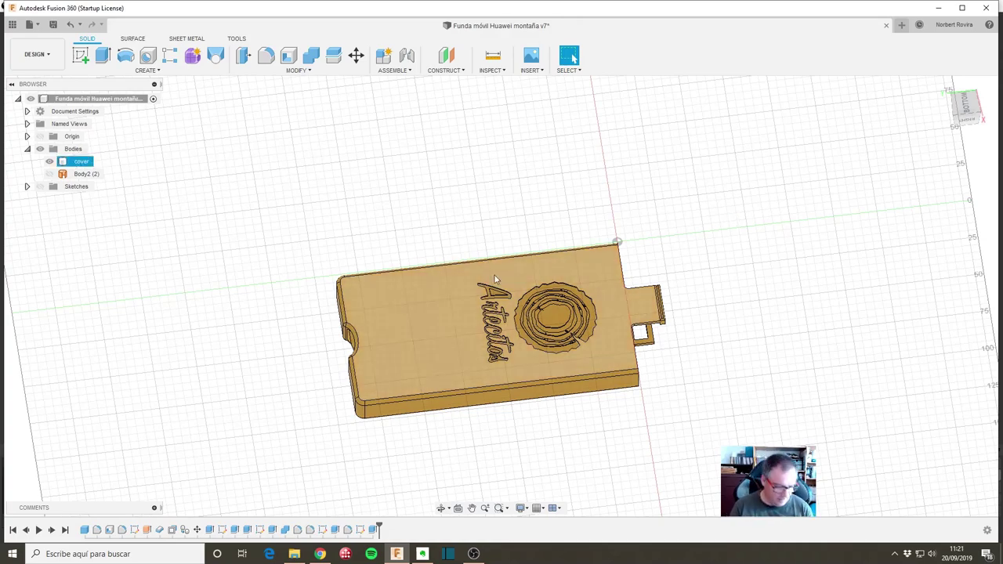
{"action": "middle_click_drag", "start_coordinate": [570, 264], "coordinate": [505, 248], "text": "shift"}
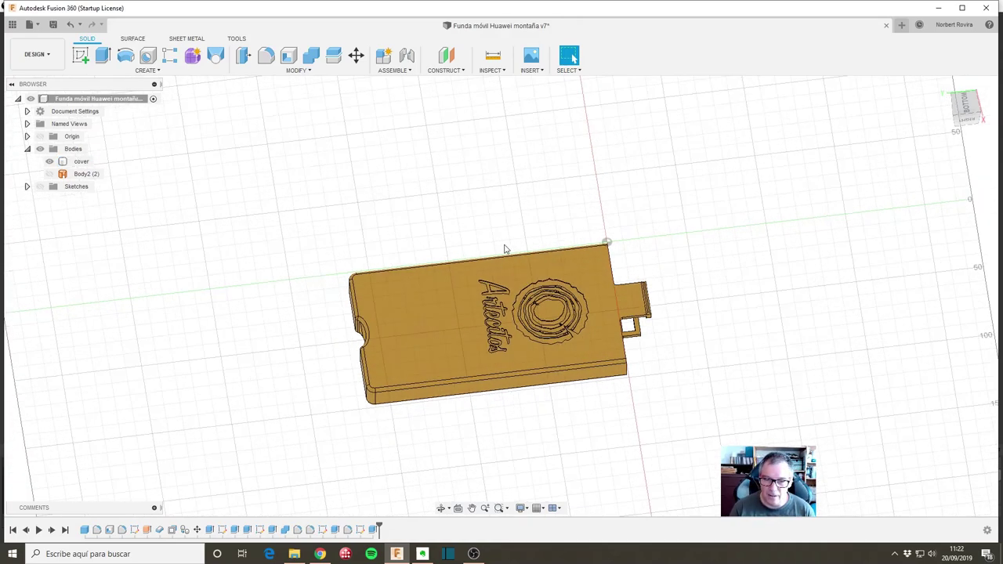
{"action": "middle_click_drag", "start_coordinate": [638, 383], "coordinate": [618, 352], "text": "shift"}
{"action": "left_click", "coordinate": [477, 295]}
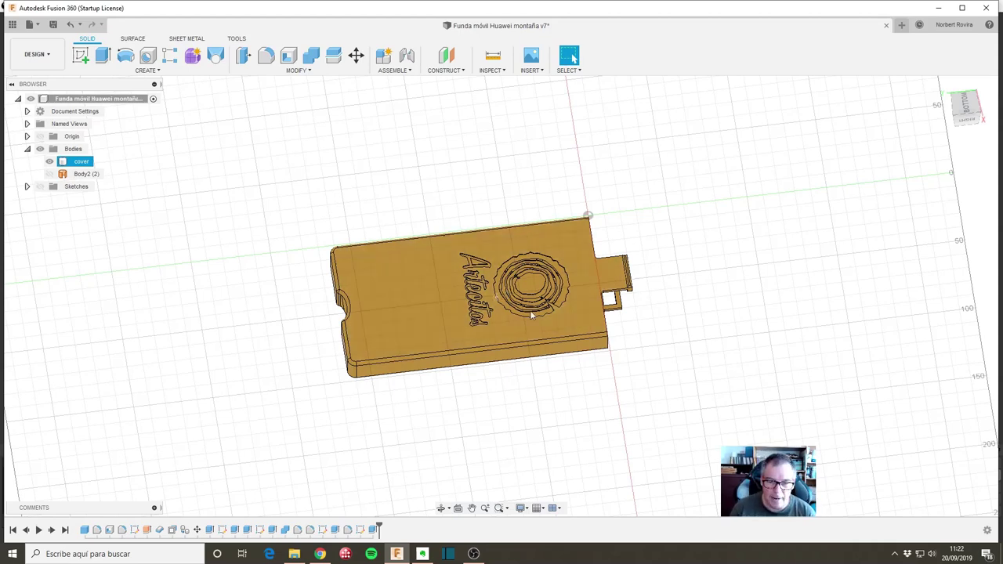
{"action": "left_click", "coordinate": [435, 394]}
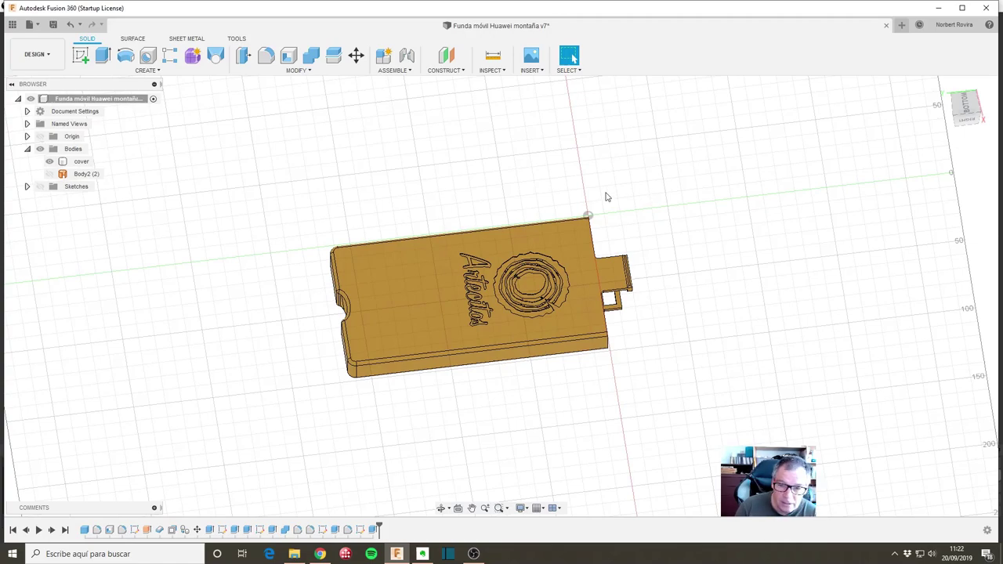
{"action": "scroll", "coordinate": [576, 245], "scroll_direction": "up", "scroll_amount": 2}
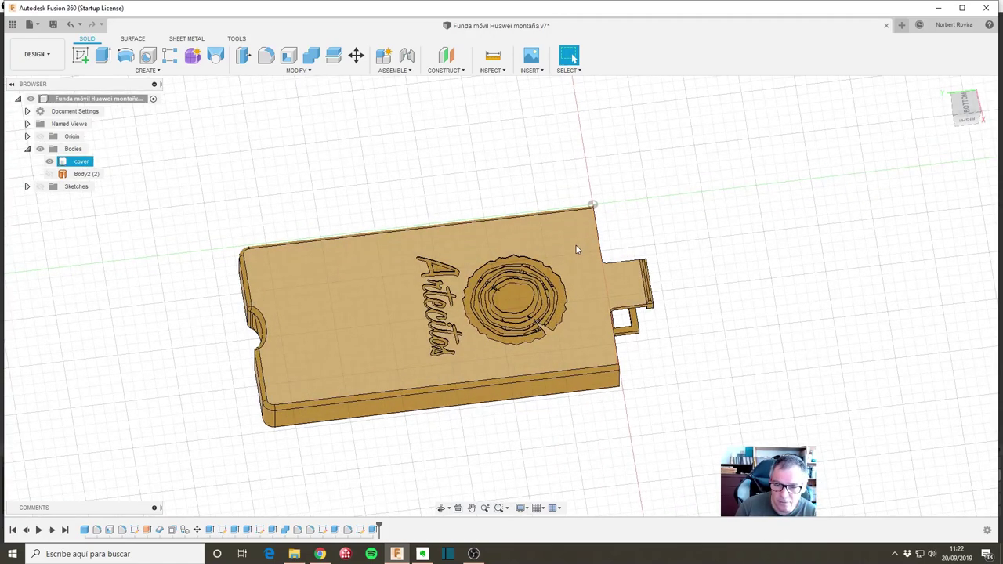
{"action": "scroll", "coordinate": [576, 246], "scroll_direction": "down", "scroll_amount": 3}
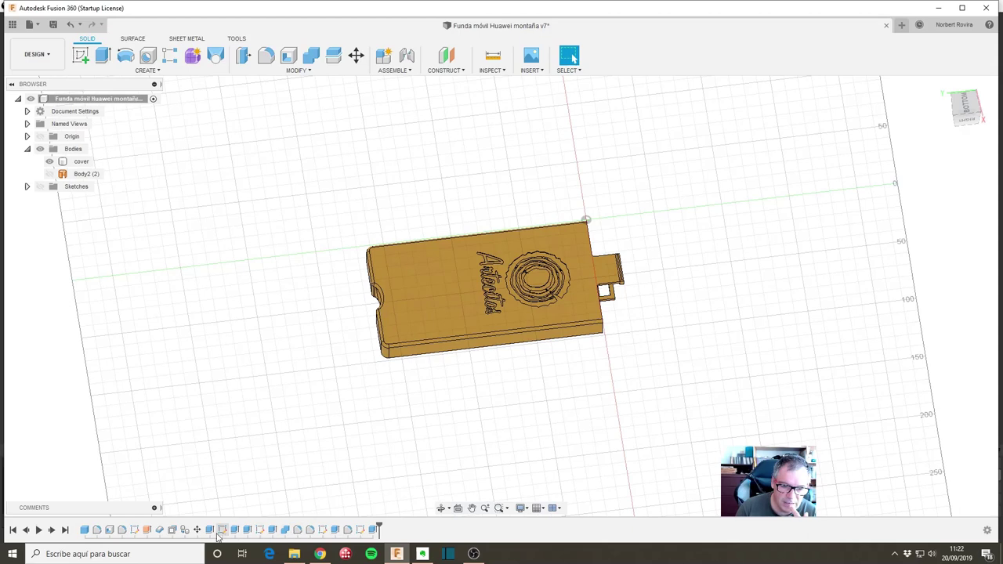
Roll the timeline back to just after BoxPrimitive1, showing only the plain box cover
{"action": "left_click", "coordinate": [86, 531]}
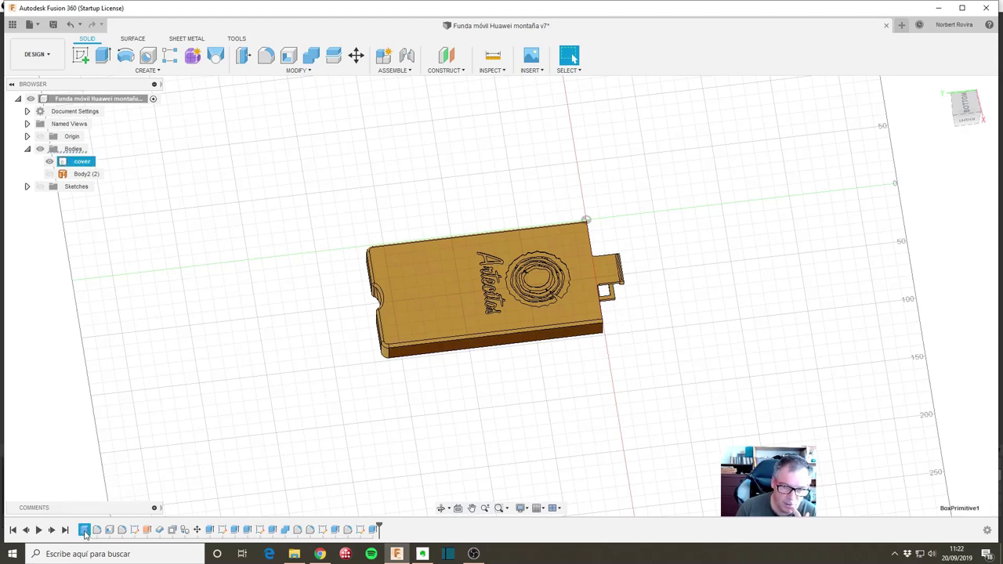
{"action": "left_click", "coordinate": [424, 467]}
{"action": "left_click_drag", "start_coordinate": [378, 530], "coordinate": [81, 530]}
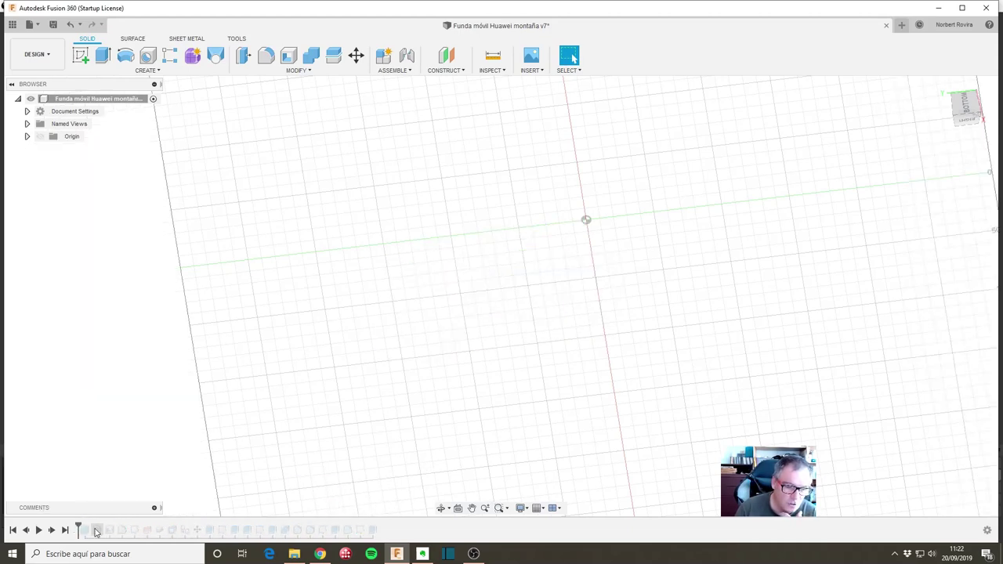
{"action": "left_click_drag", "start_coordinate": [79, 530], "coordinate": [97, 531]}
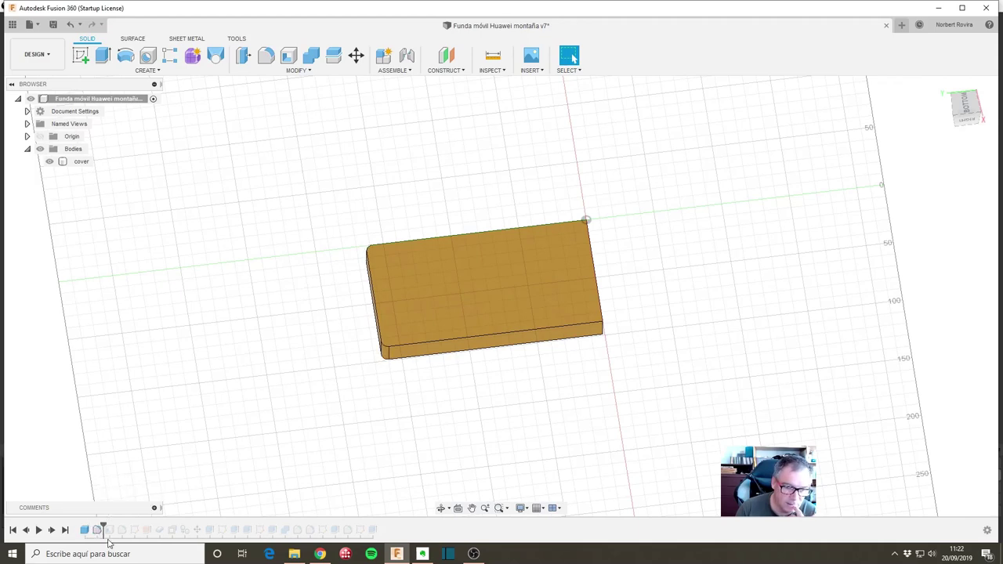
{"action": "left_click_drag", "start_coordinate": [102, 529], "coordinate": [114, 530]}
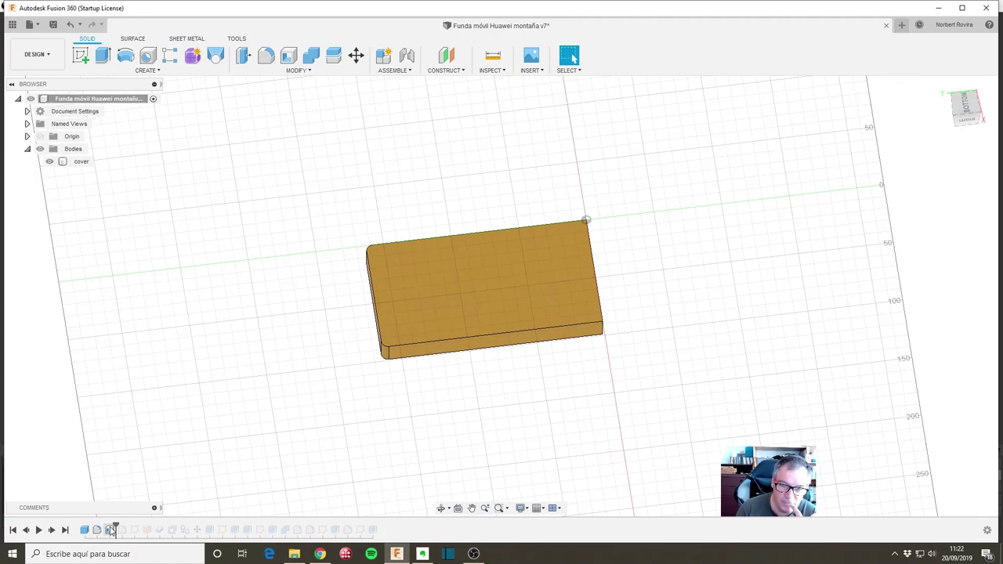
{"action": "mouse_move", "coordinate": [649, 358]}
{"action": "middle_mouse_down", "text": "shift"}
{"action": "mouse_move", "coordinate": [661, 345]}
{"action": "mouse_move", "coordinate": [649, 316]}
{"action": "mouse_move", "coordinate": [672, 329]}
{"action": "middle_mouse_up", "text": "shift"}
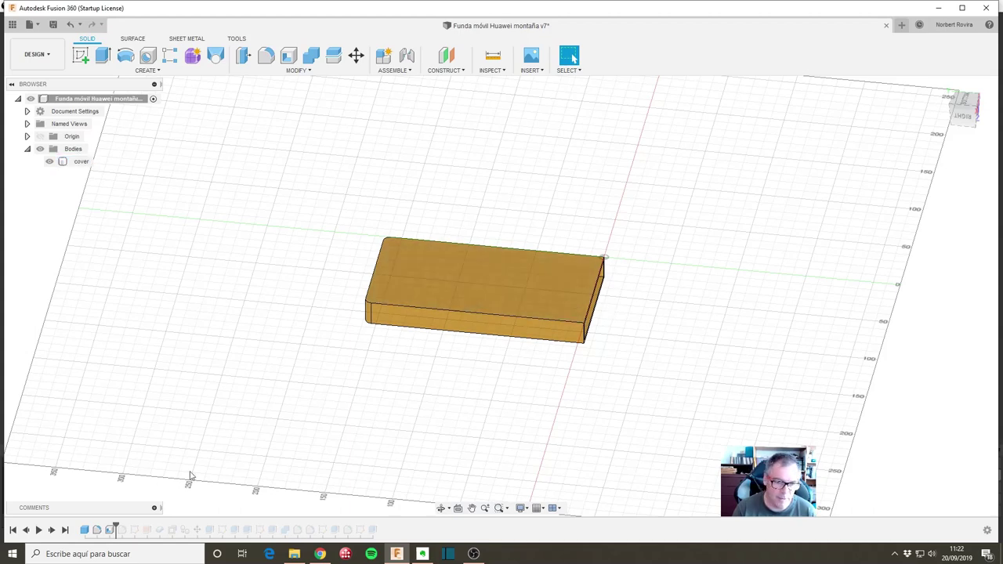
{"action": "left_click", "coordinate": [88, 531]}
{"action": "right_click", "coordinate": [89, 531]}
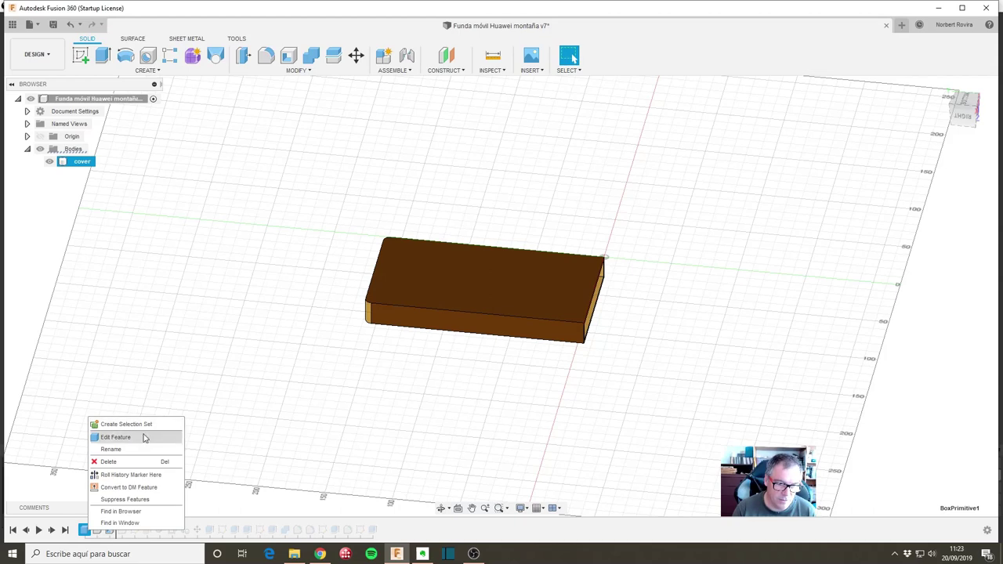
{"action": "left_click", "coordinate": [116, 437]}
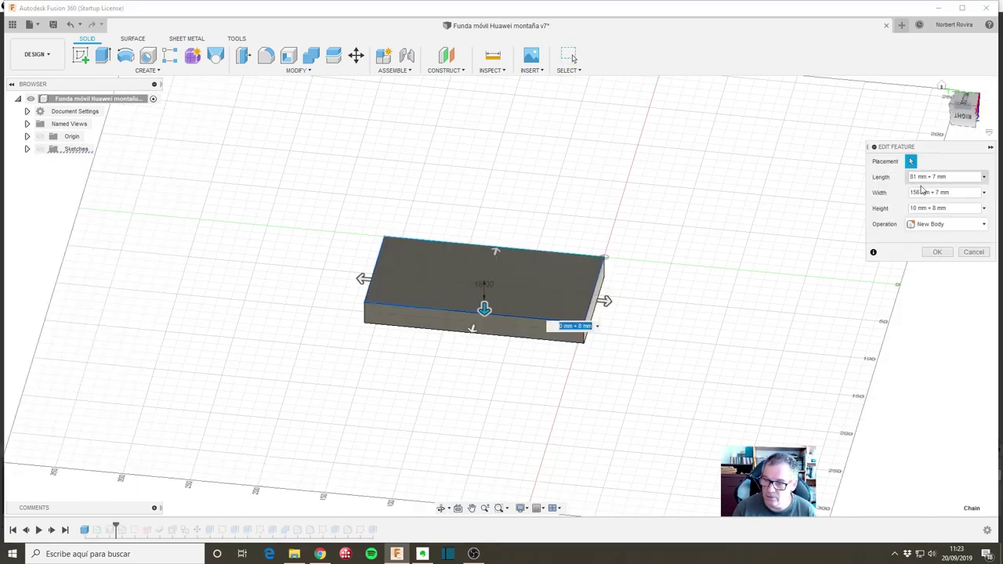
{"action": "left_click", "coordinate": [926, 192]}
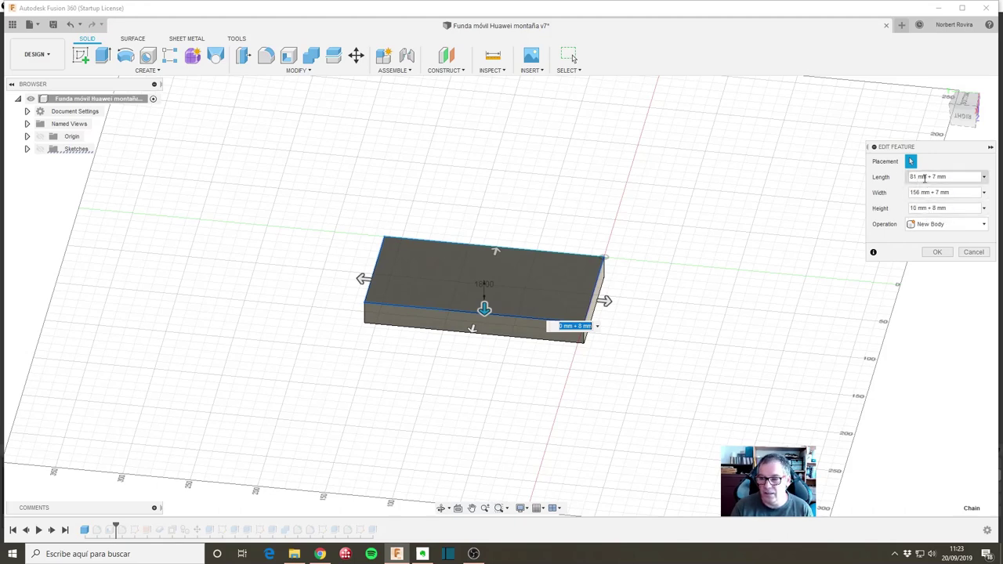
Open Change Parameters and add a Length user parameter of 156 mm
{"action": "left_click", "coordinate": [973, 252]}
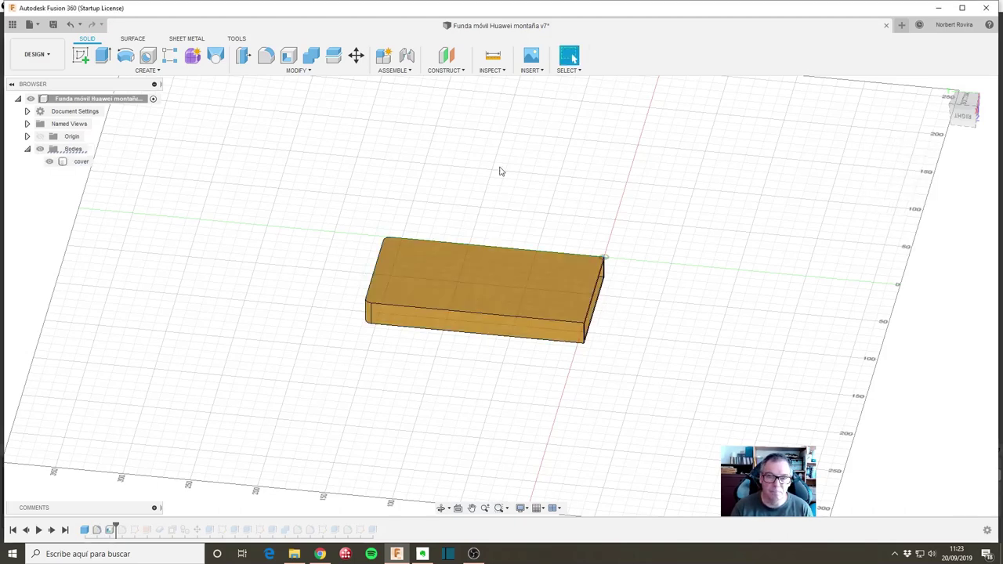
{"action": "left_click", "coordinate": [312, 72]}
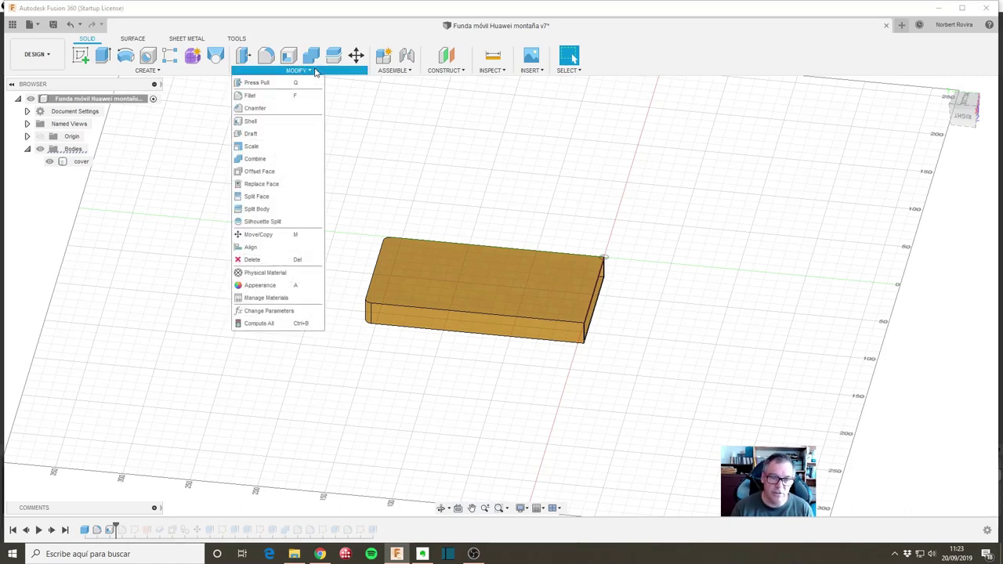
{"action": "left_click", "coordinate": [295, 314]}
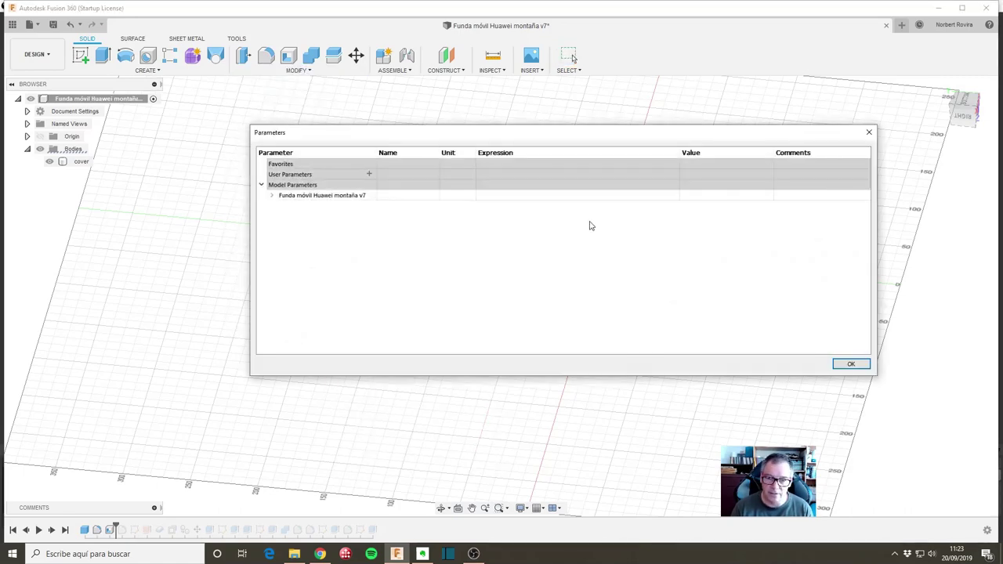
{"action": "left_click", "coordinate": [369, 174]}
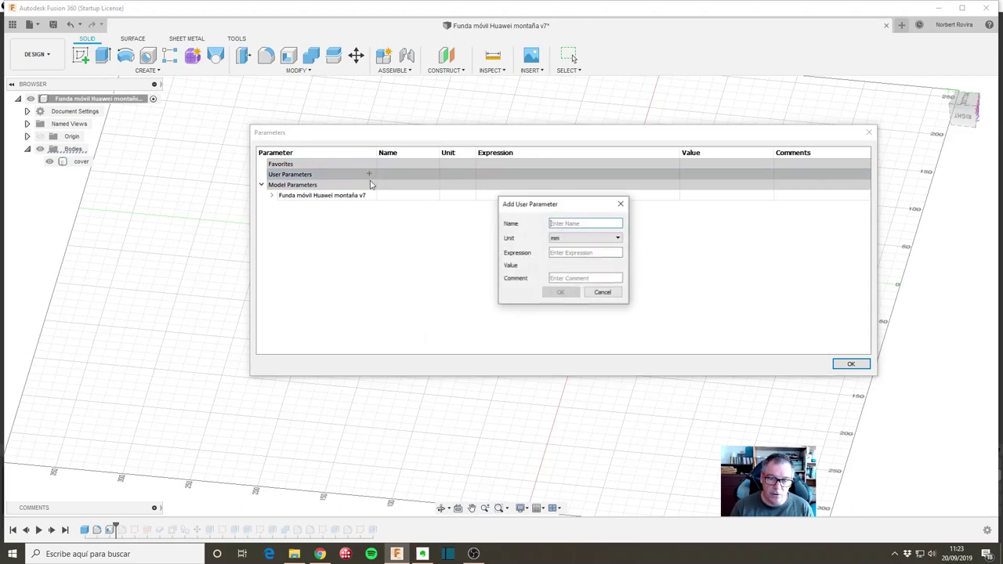
{"action": "type", "text": "Len"}
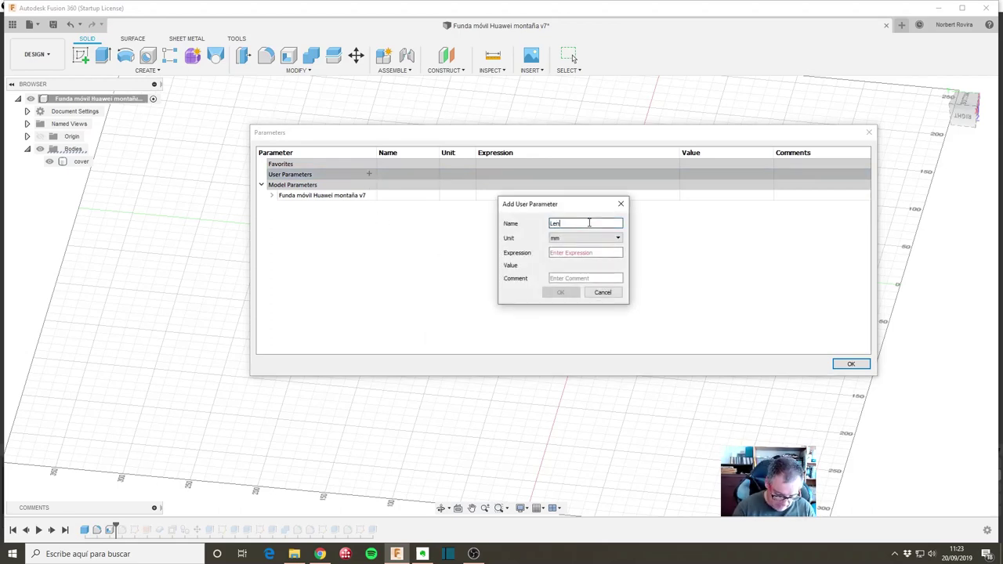
{"action": "type", "text": "gth"}
{"action": "left_click", "coordinate": [584, 253]}
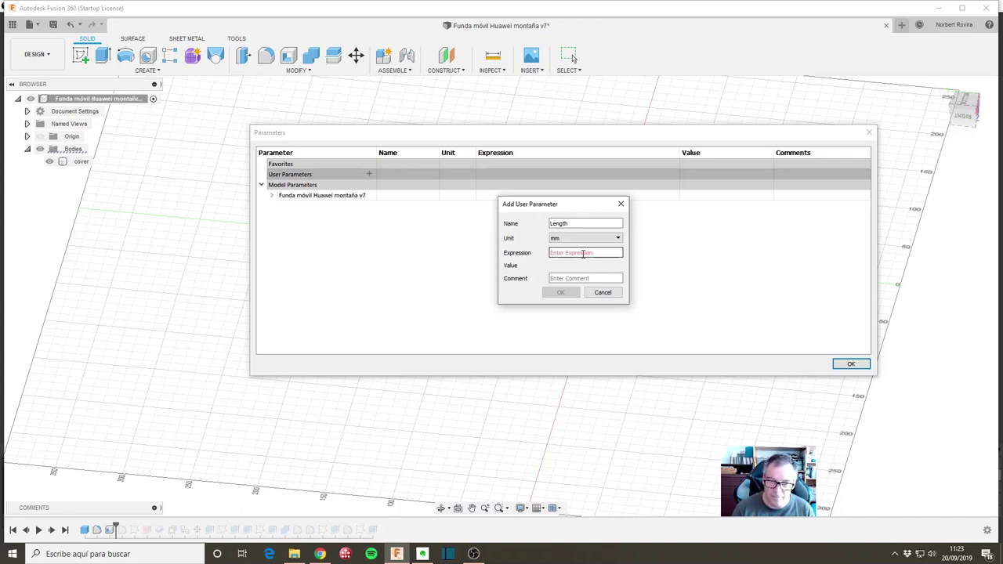
{"action": "mouse_move", "coordinate": [586, 252]}
{"action": "type", "text": "156"}
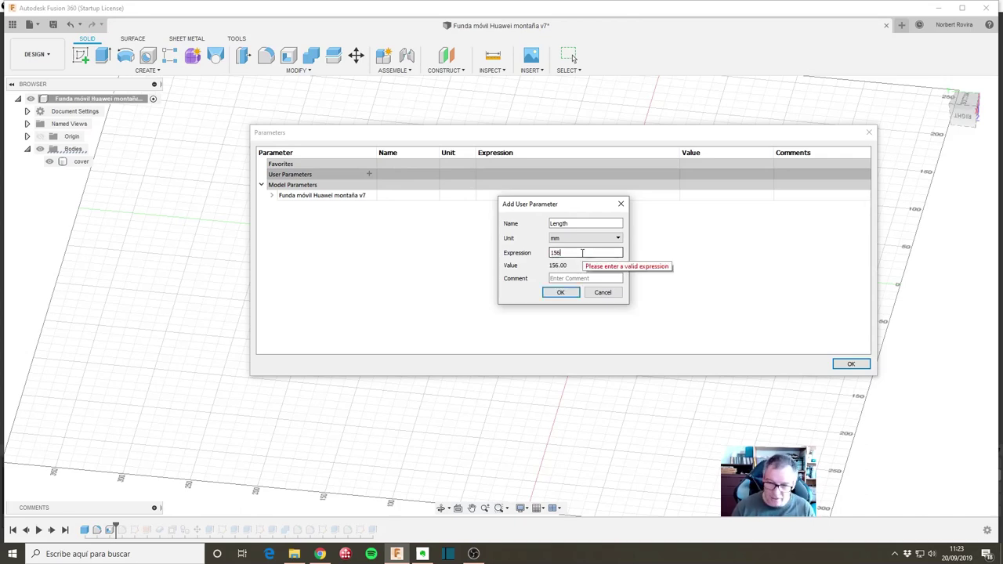
{"action": "left_click", "coordinate": [561, 292]}
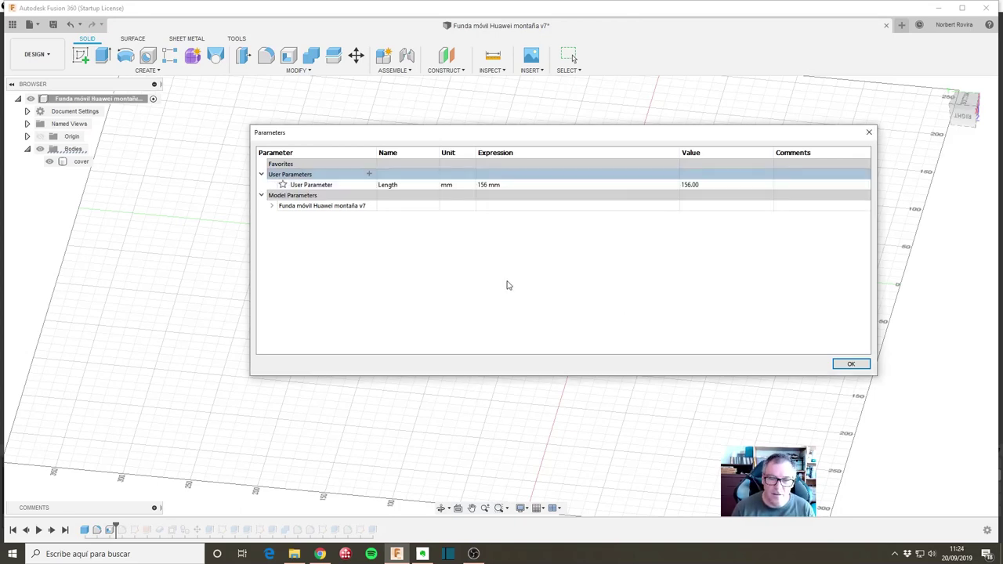
Add user parameters Width 81 mm and Height 10 mm
{"action": "left_click", "coordinate": [369, 174]}
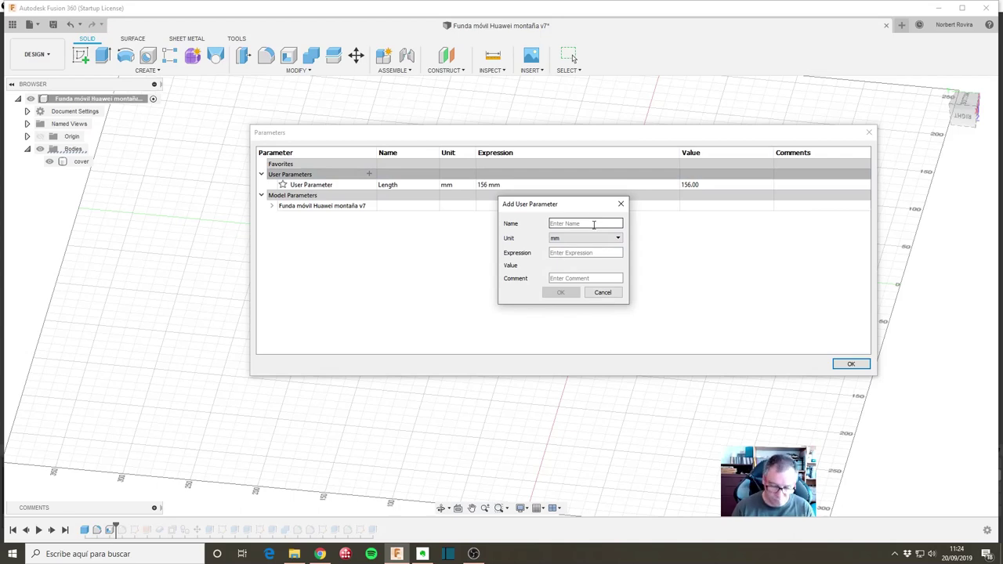
{"action": "type", "text": "Width"}
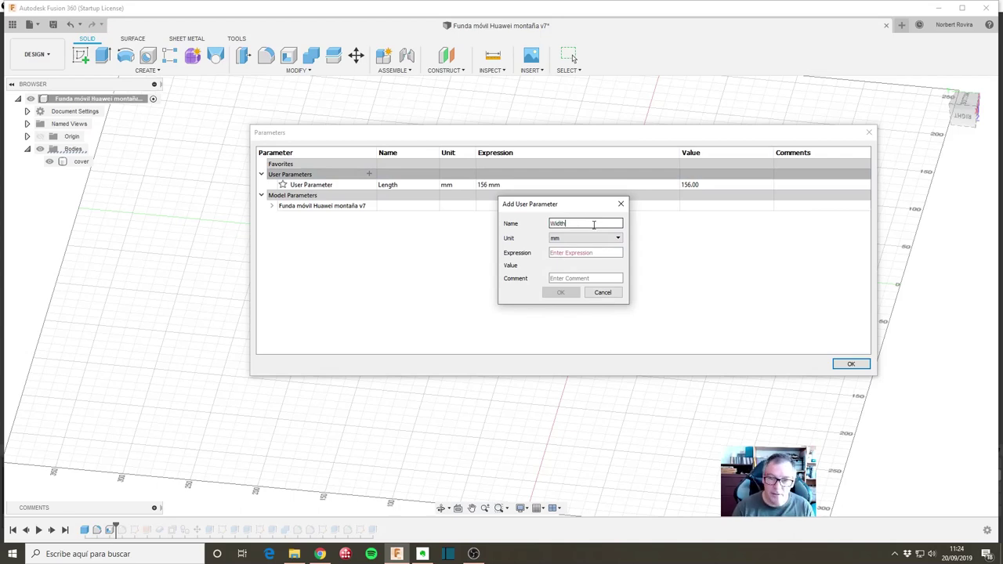
{"action": "left_click", "coordinate": [597, 253]}
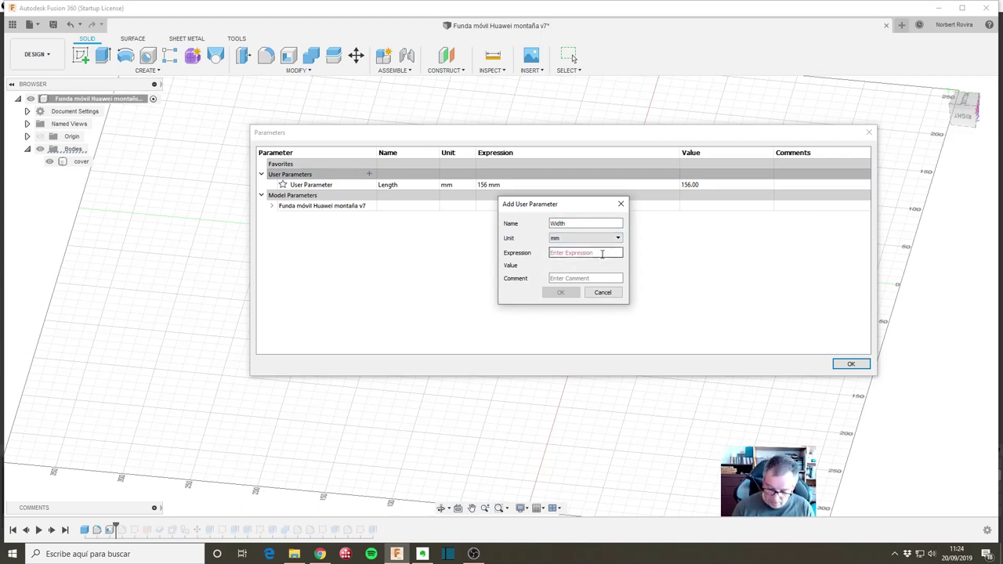
{"action": "type", "text": "81"}
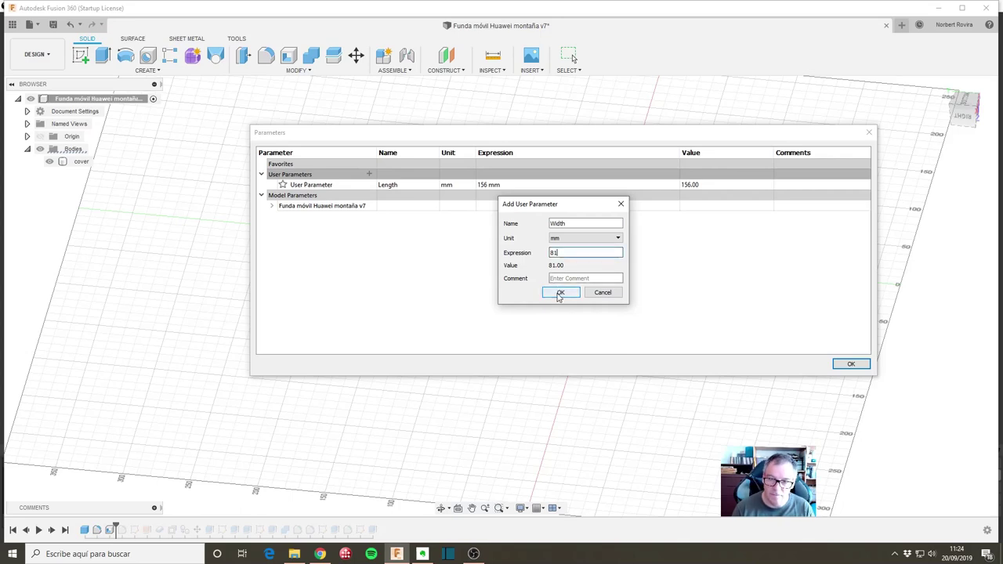
{"action": "left_click", "coordinate": [560, 293]}
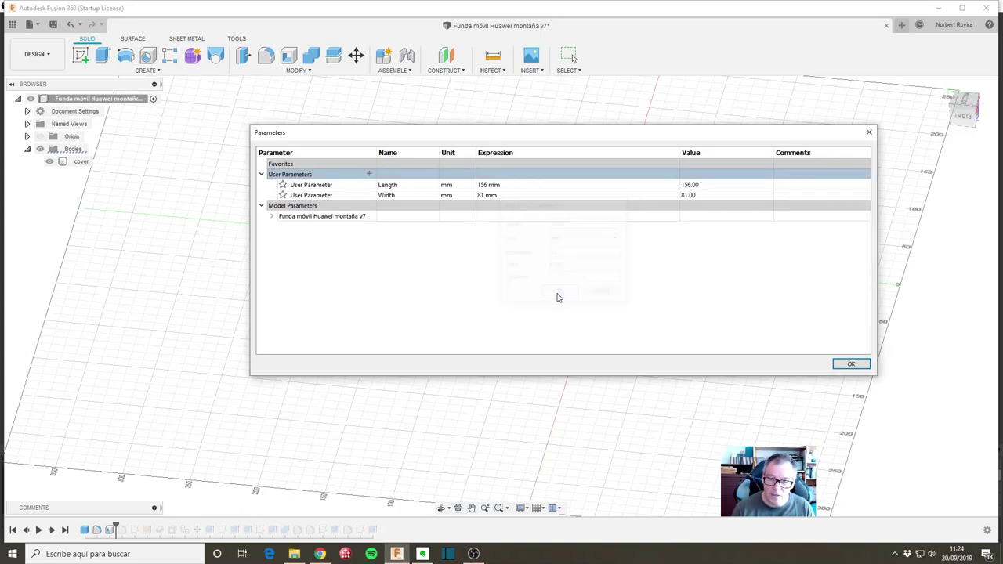
{"action": "left_click", "coordinate": [369, 173]}
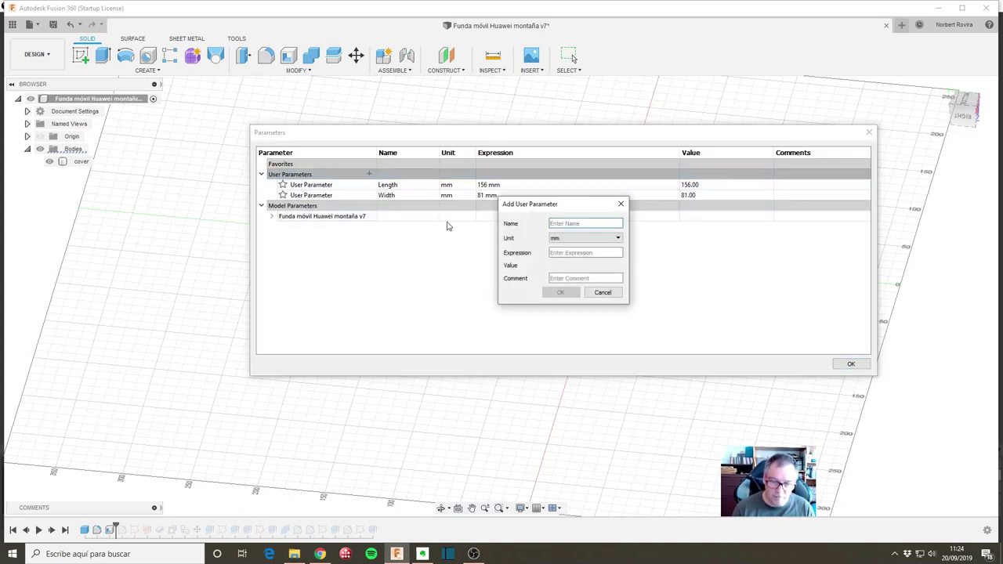
{"action": "type", "text": "Height"}
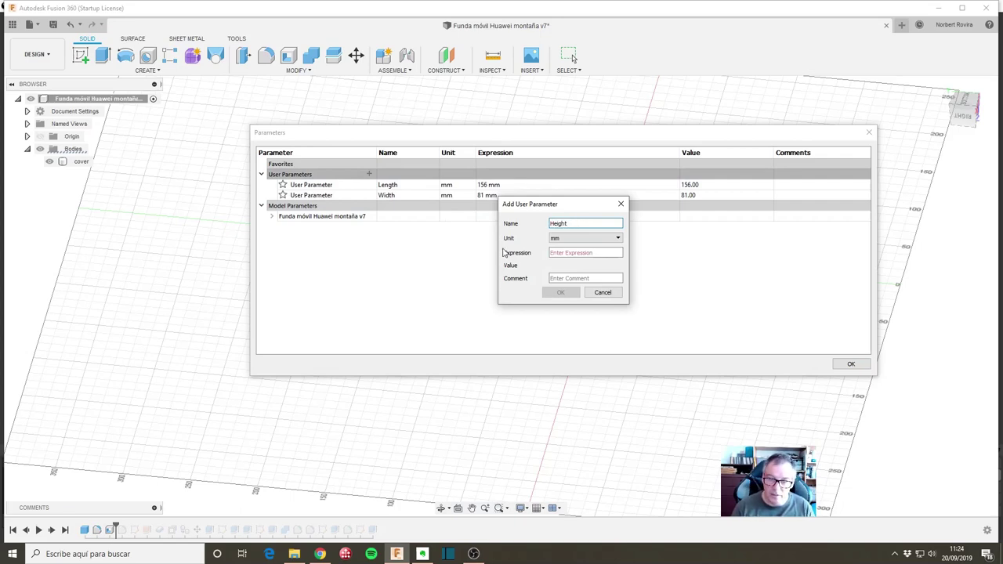
{"action": "left_click", "coordinate": [574, 254]}
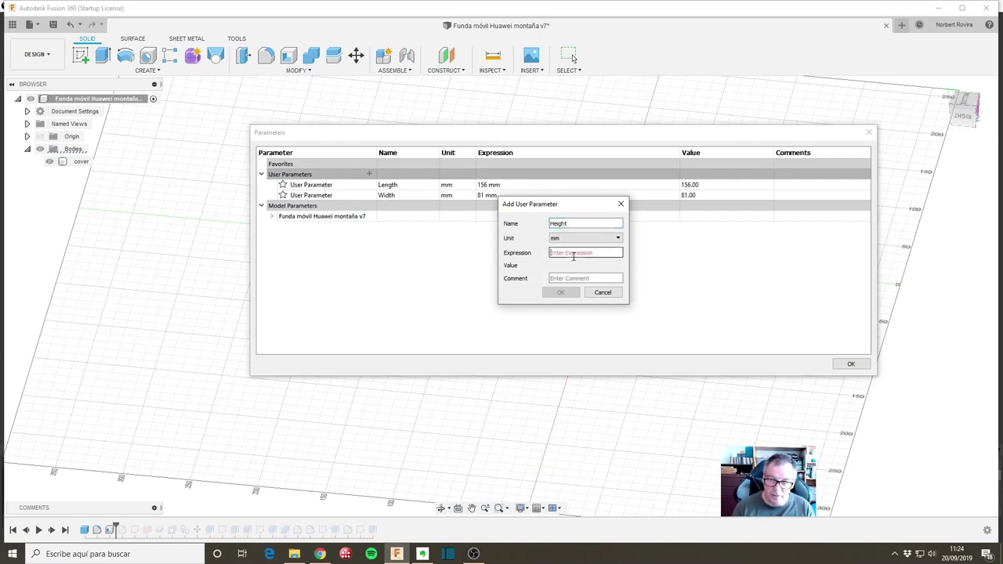
{"action": "type", "text": "10"}
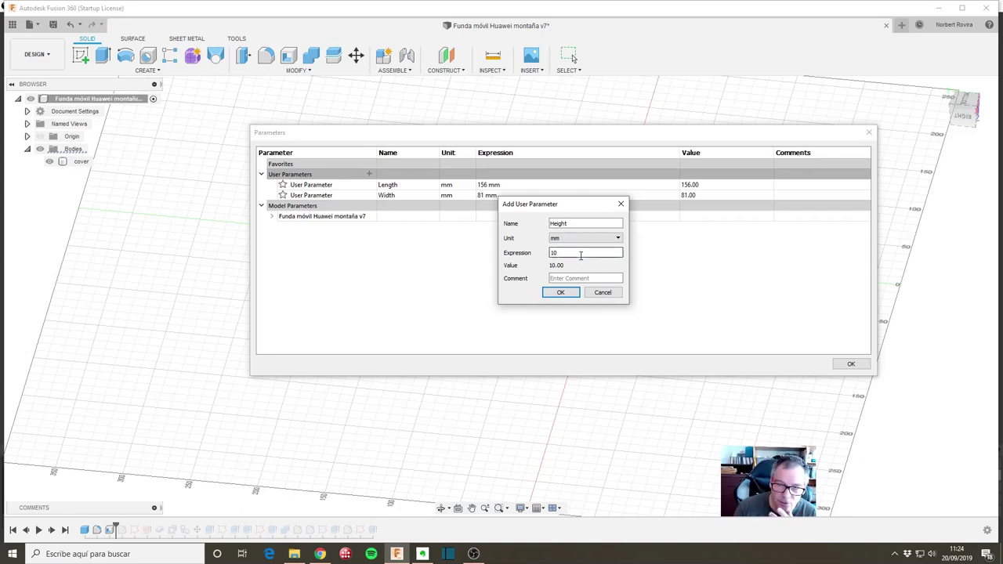
{"action": "left_click", "coordinate": [561, 293]}
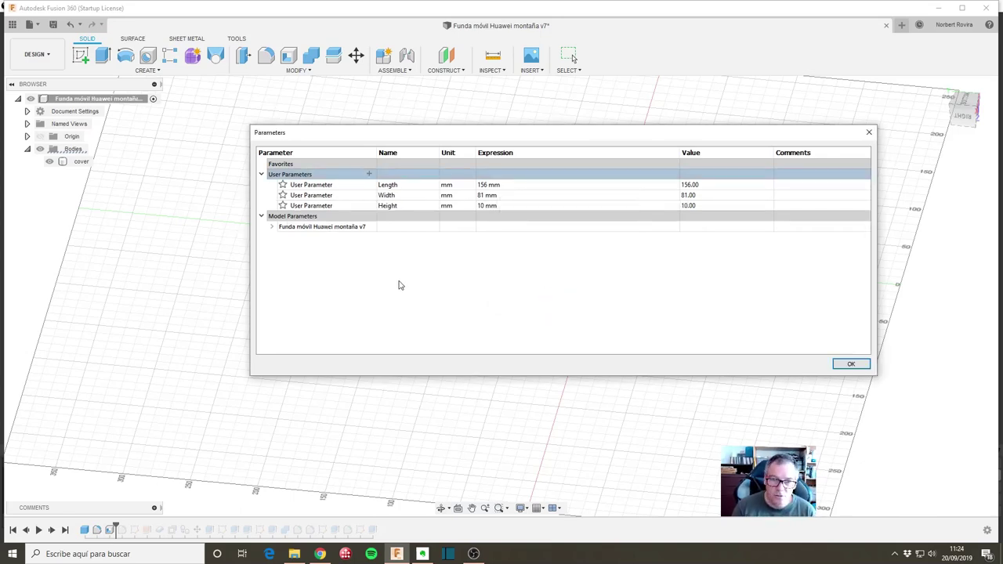
{"action": "left_click", "coordinate": [82, 535]}
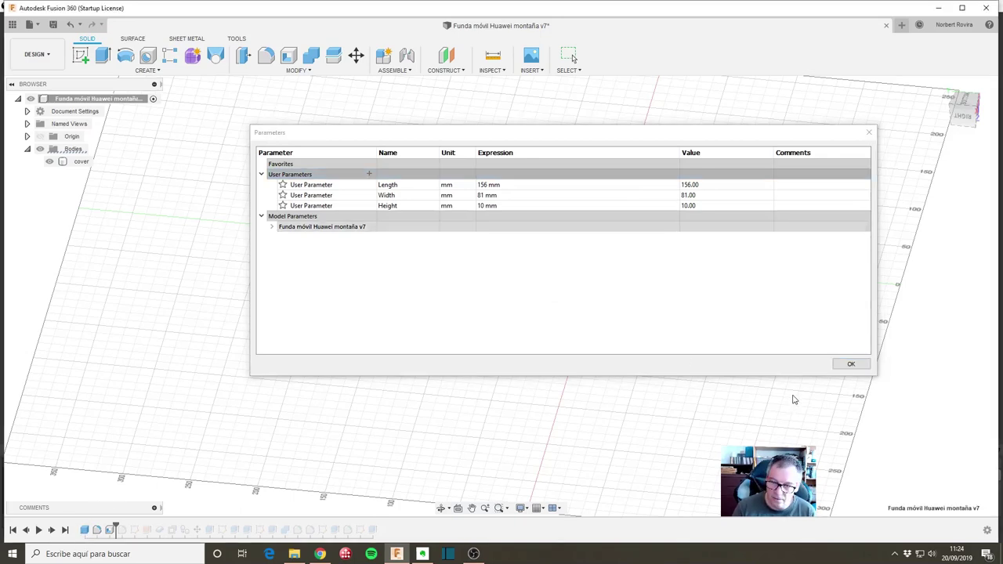
Reopen the box feature for editing and recheck the user parameters table
{"action": "left_click", "coordinate": [851, 367]}
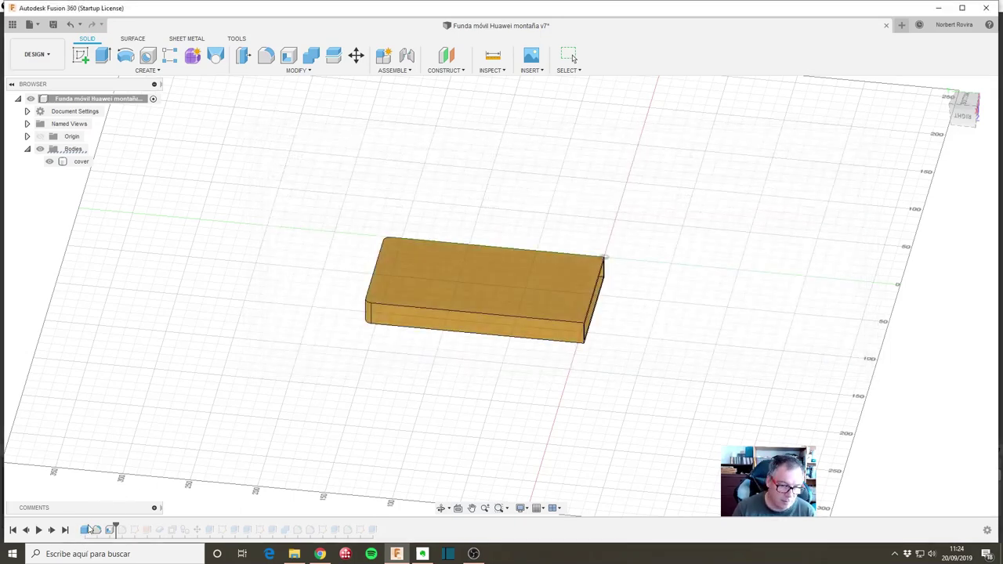
{"action": "right_click", "coordinate": [109, 529]}
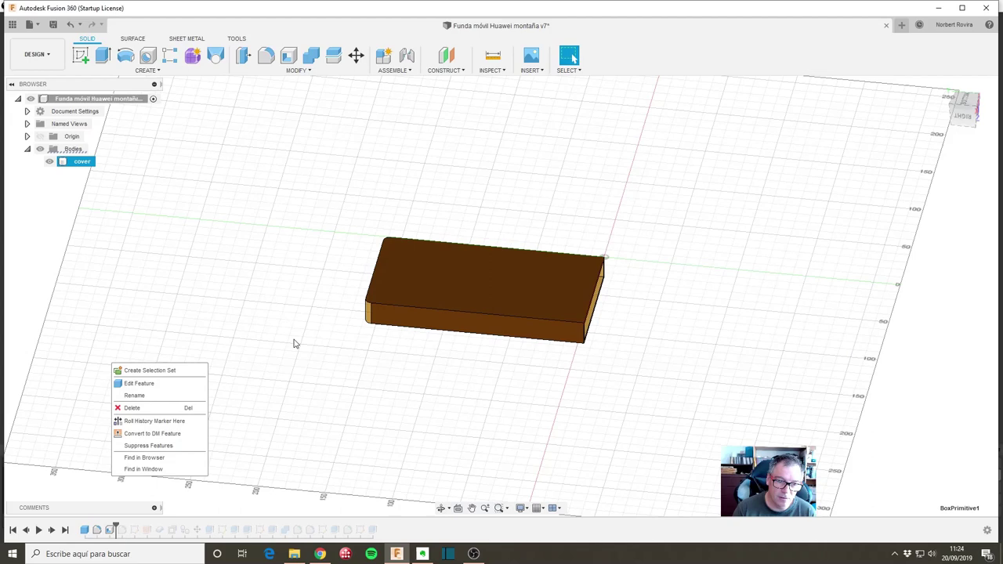
{"action": "left_click", "coordinate": [178, 381]}
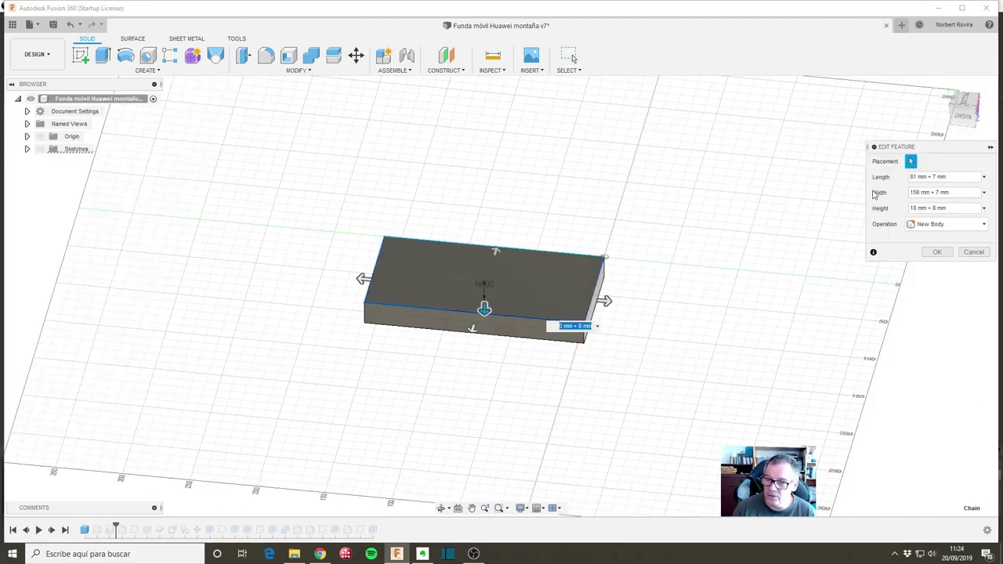
{"action": "left_click", "coordinate": [307, 72]}
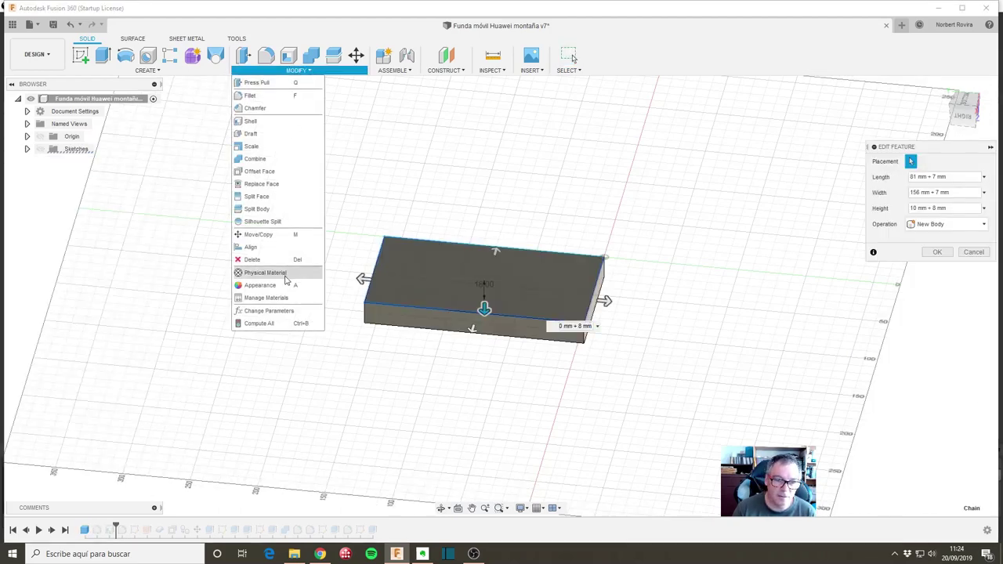
{"action": "left_click", "coordinate": [288, 312]}
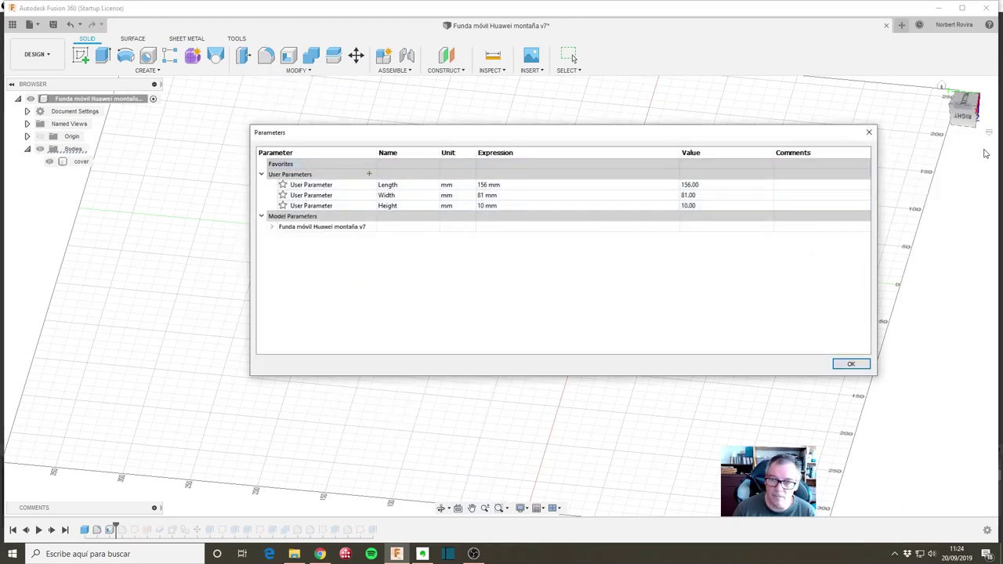
{"action": "left_click", "coordinate": [853, 364]}
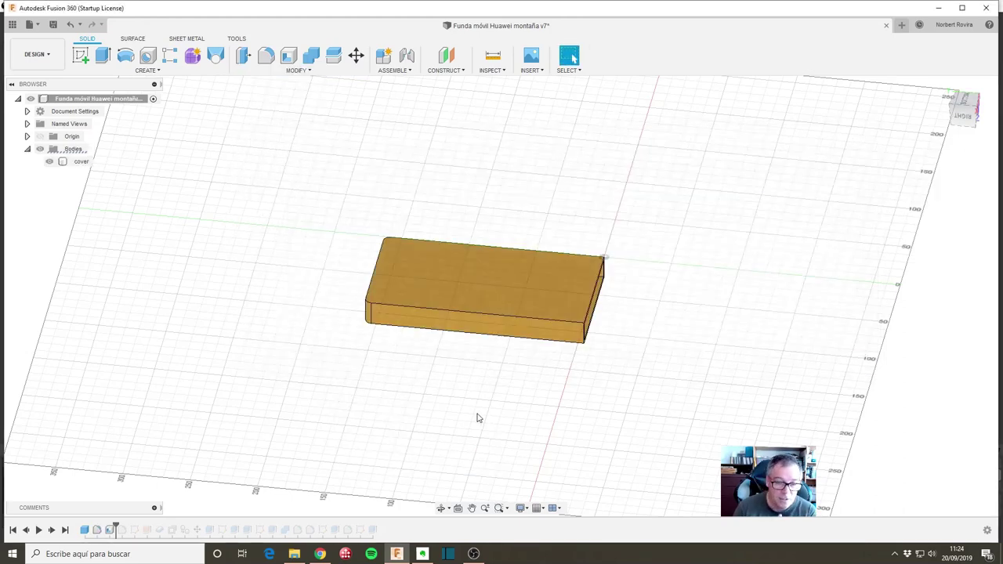
Set the box's length to Width + 7 mm, width to Length + 7 mm, height to Height + 8 mm
{"action": "right_click", "coordinate": [84, 531]}
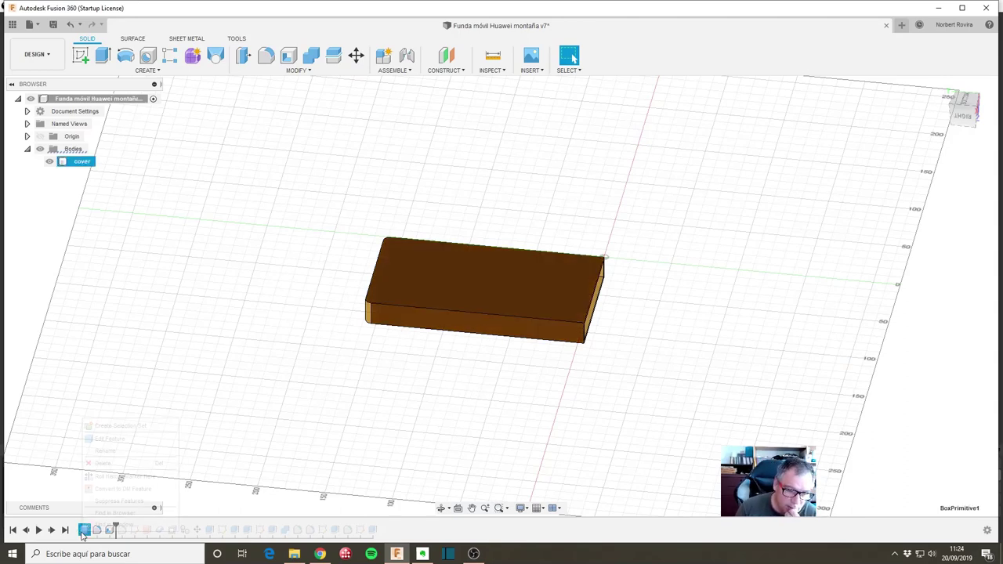
{"action": "left_click", "coordinate": [118, 436]}
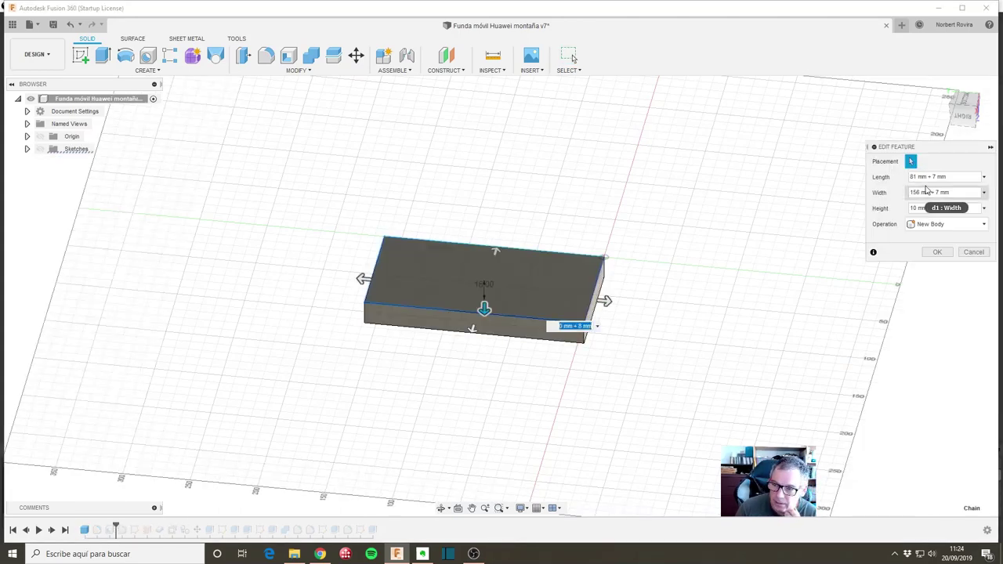
{"action": "double_click", "coordinate": [927, 176]}
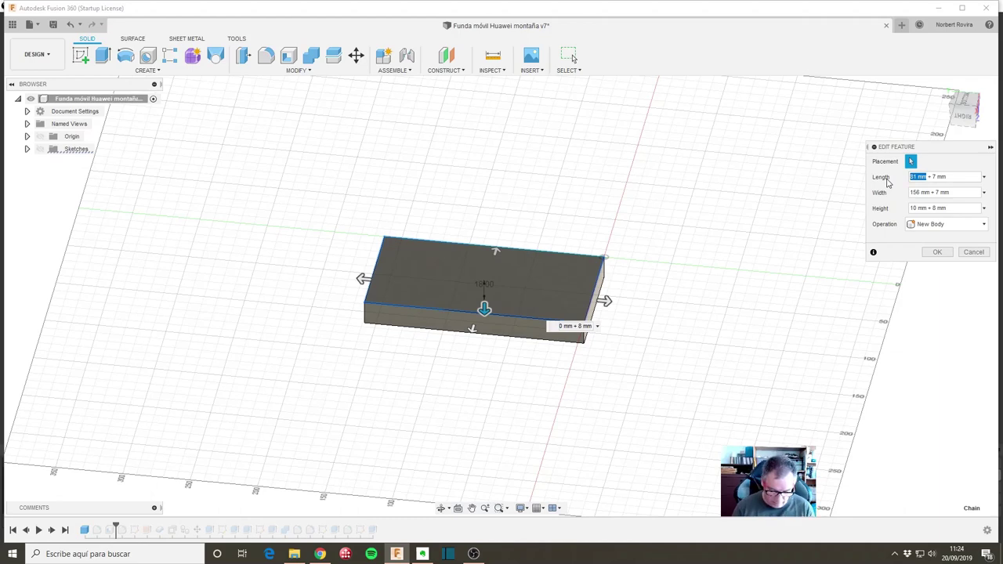
{"action": "type", "text": "Width"}
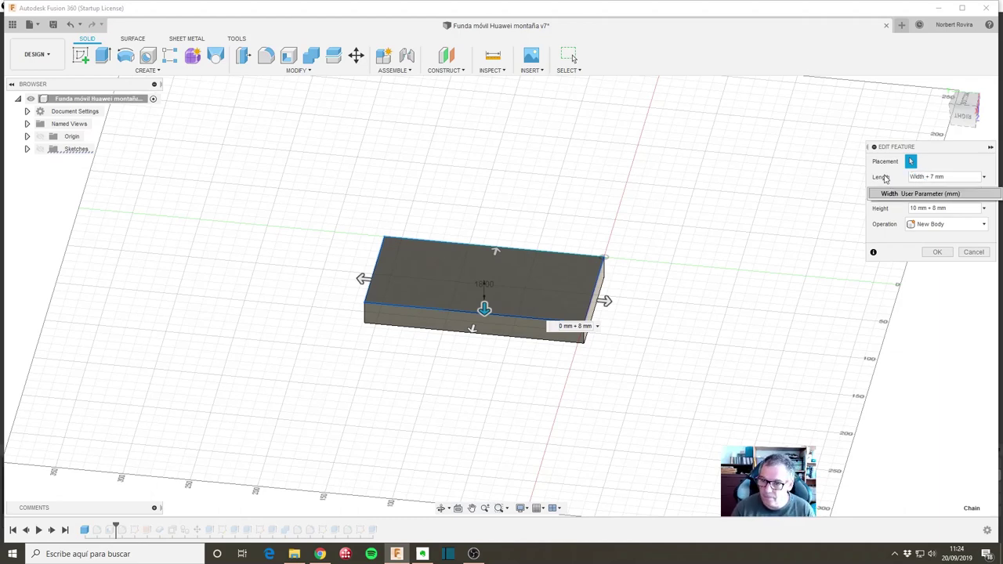
{"action": "left_click", "coordinate": [940, 194]}
{"action": "double_click", "coordinate": [929, 192]}
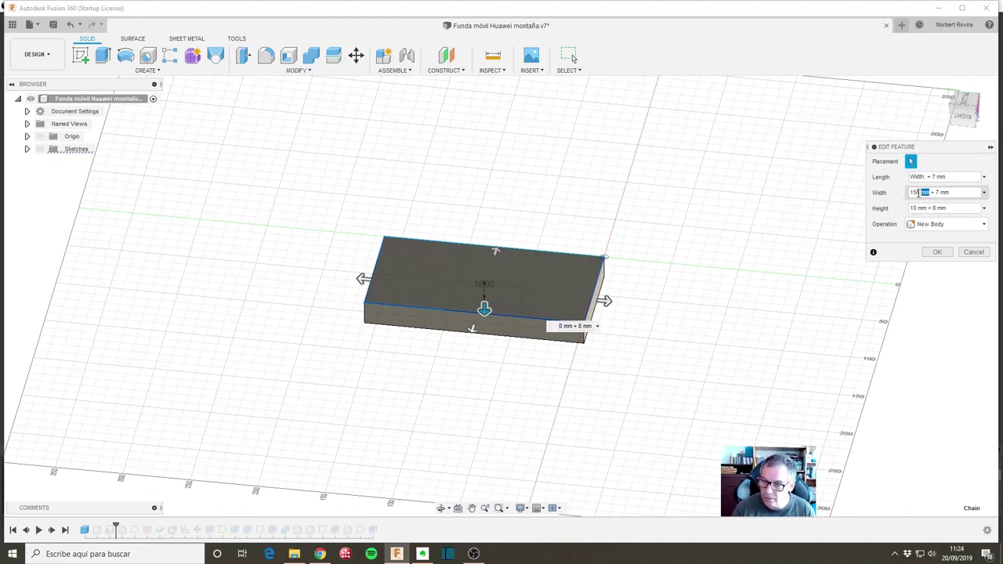
{"action": "type", "text": "L"}
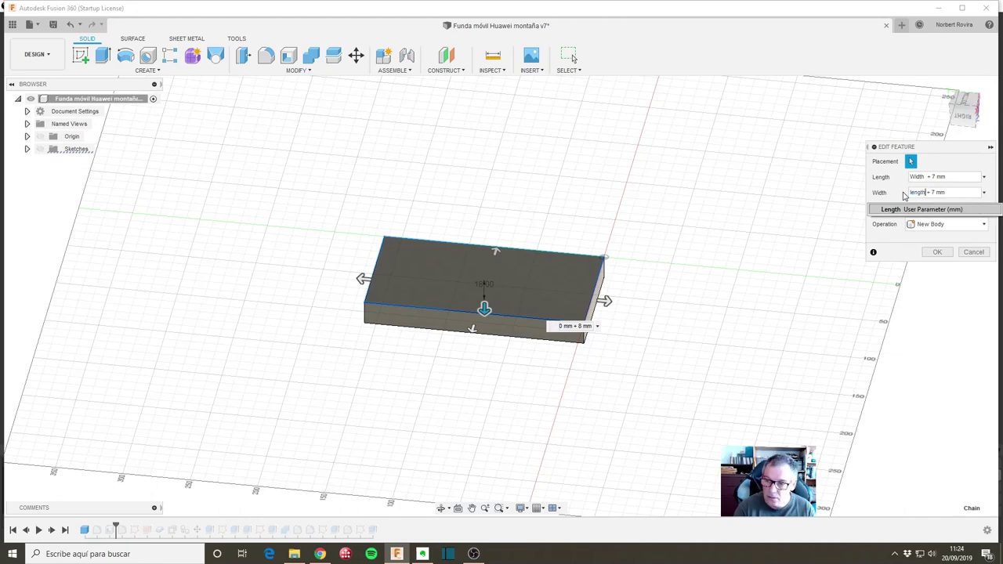
{"action": "left_click", "coordinate": [945, 210]}
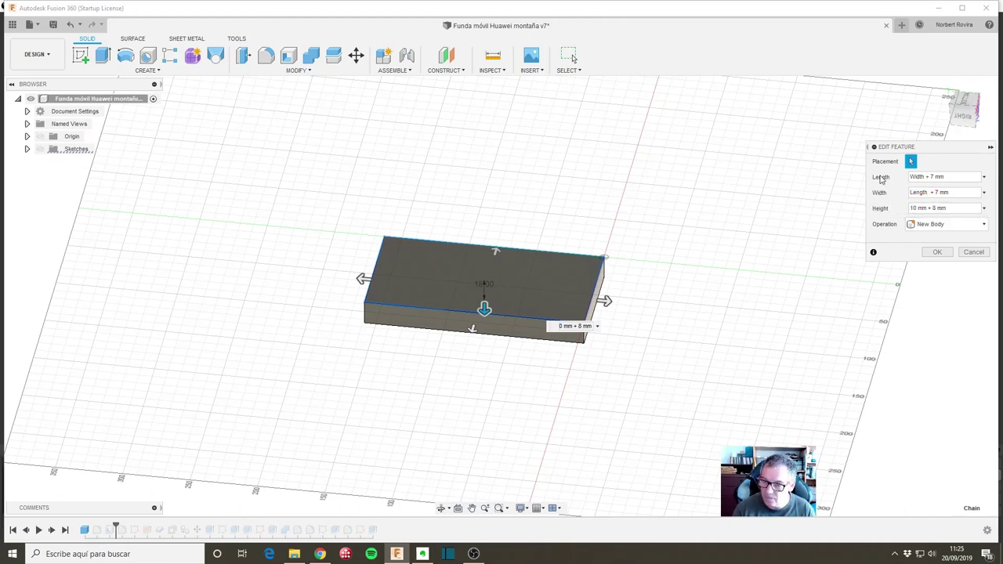
{"action": "left_click_drag", "start_coordinate": [928, 207], "coordinate": [899, 207]}
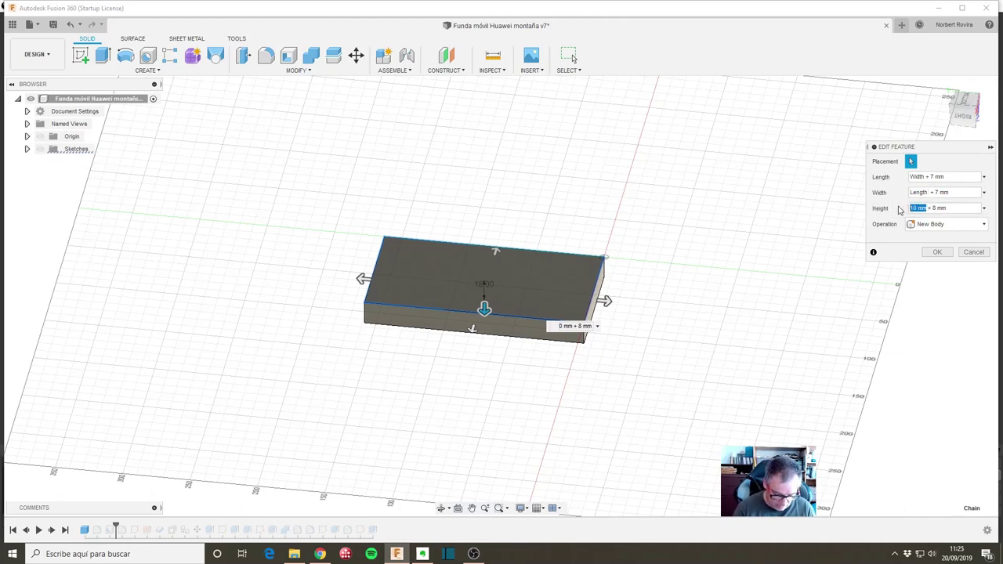
{"action": "type", "text": "height"}
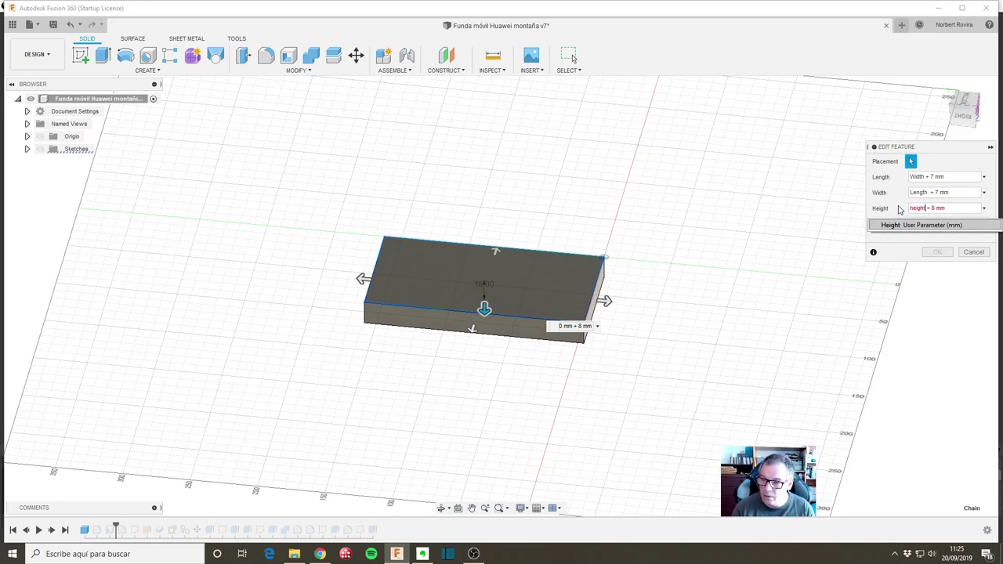
{"action": "left_click", "coordinate": [928, 225]}
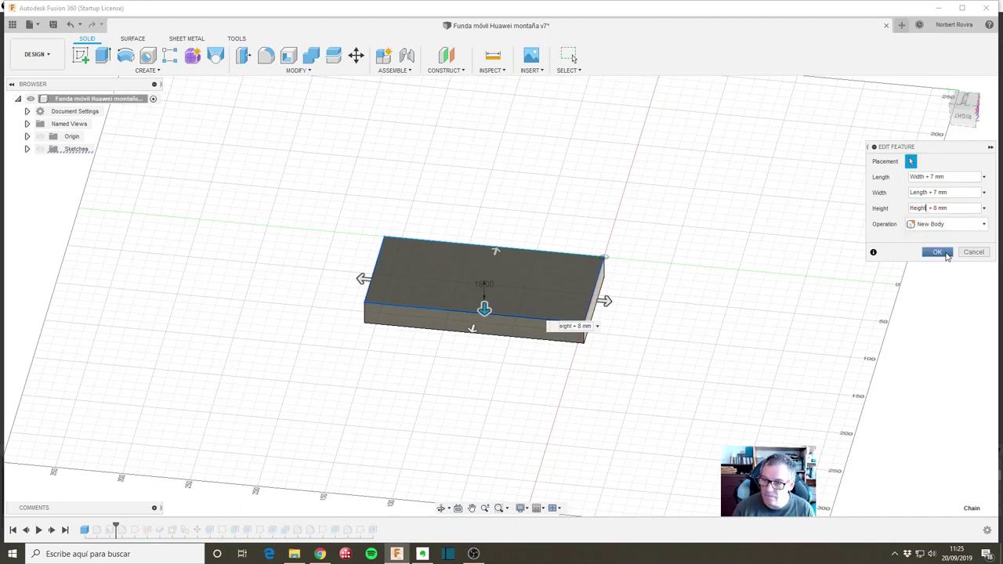
{"action": "left_click", "coordinate": [946, 254]}
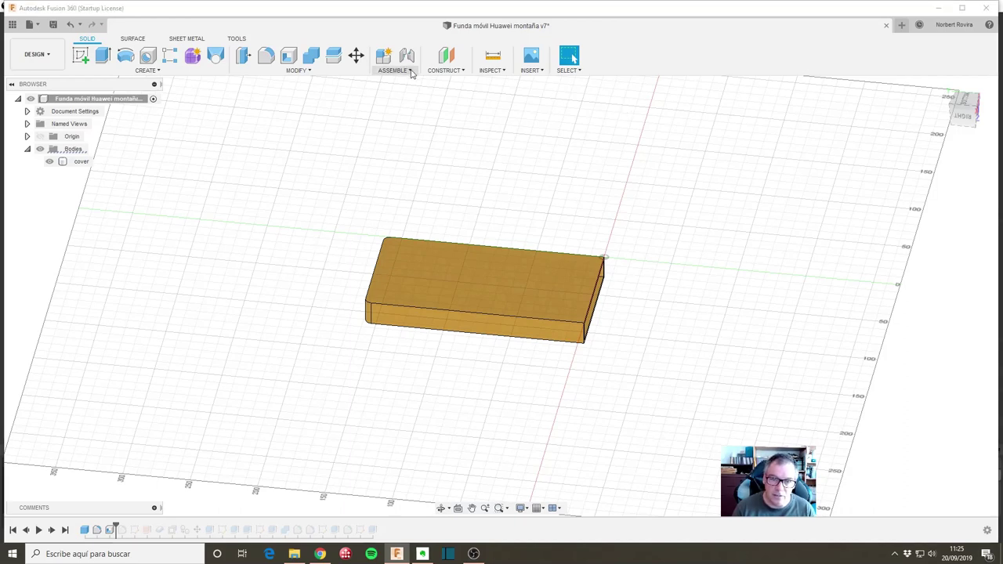
{"action": "left_click", "coordinate": [394, 71]}
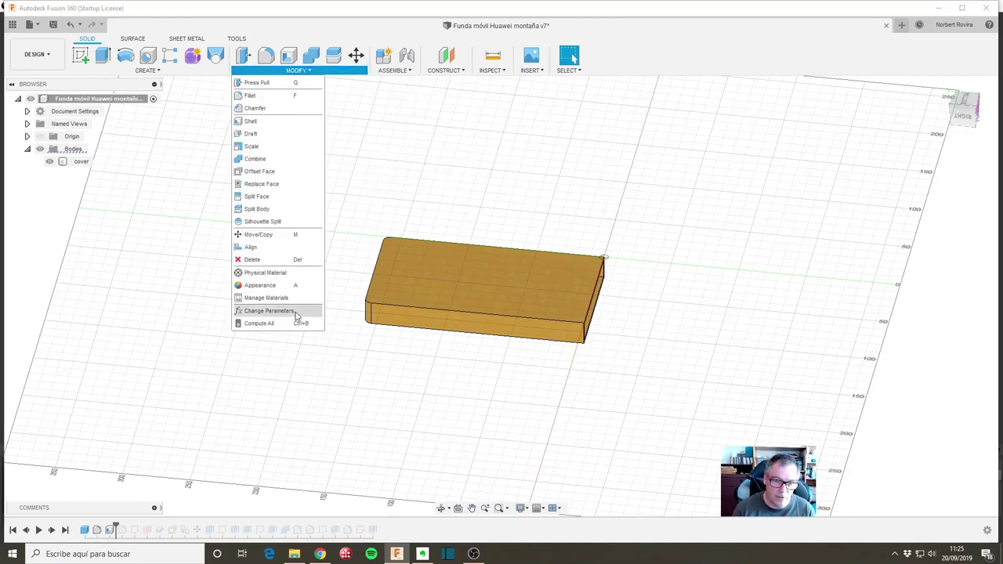
{"action": "left_click", "coordinate": [296, 313]}
{"action": "left_click", "coordinate": [693, 186]}
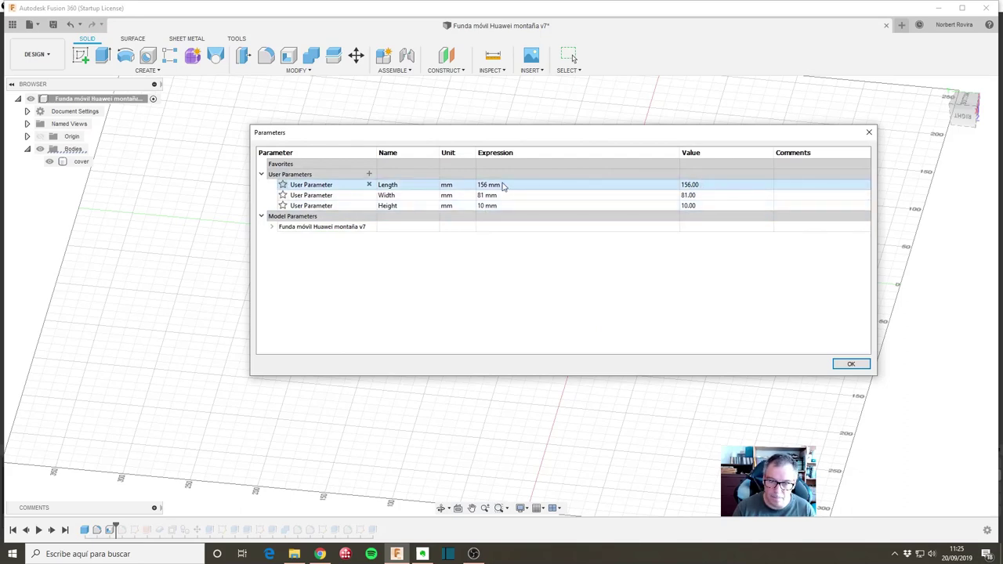
{"action": "double_click", "coordinate": [503, 185]}
{"action": "type", "text": "200"}
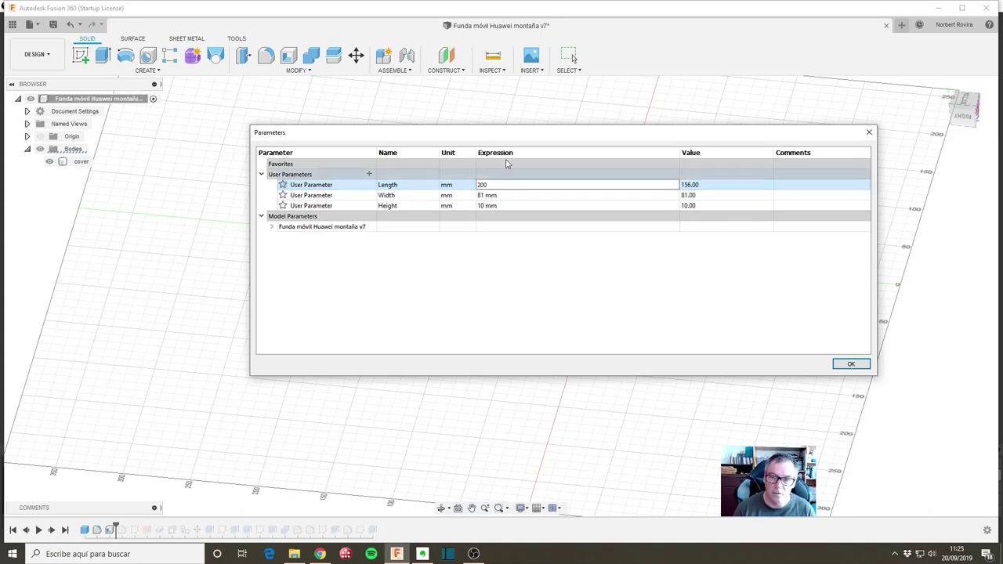
{"action": "left_click_drag", "start_coordinate": [551, 137], "coordinate": [547, 310]}
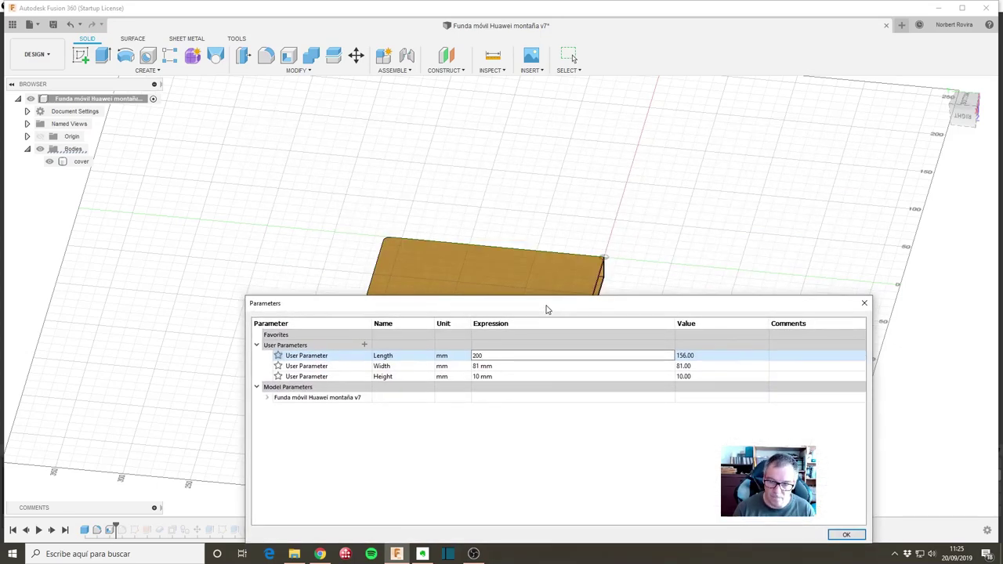
{"action": "key", "text": "Return"}
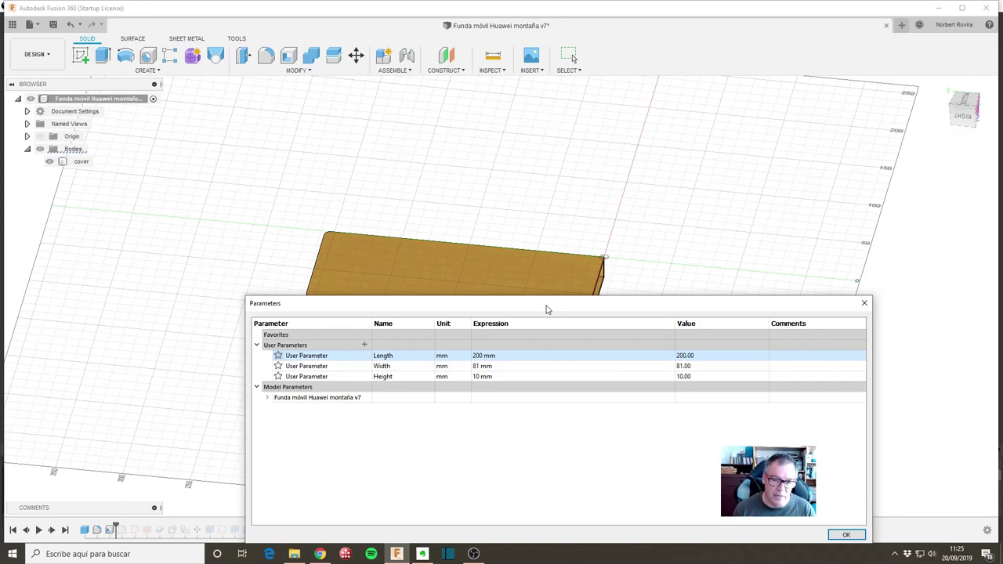
{"action": "double_click", "coordinate": [503, 355]}
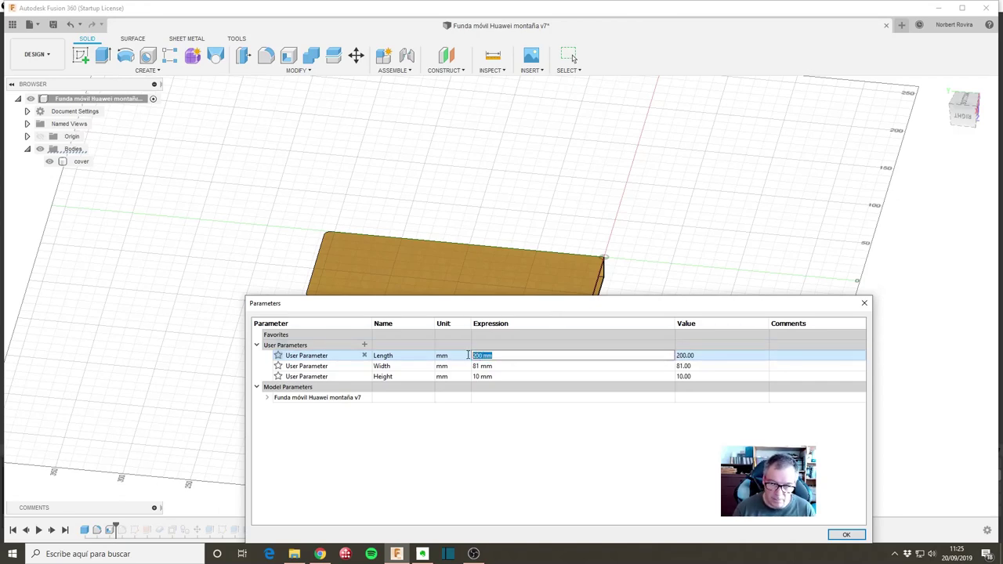
{"action": "type", "text": "156"}
{"action": "key", "text": "Return"}
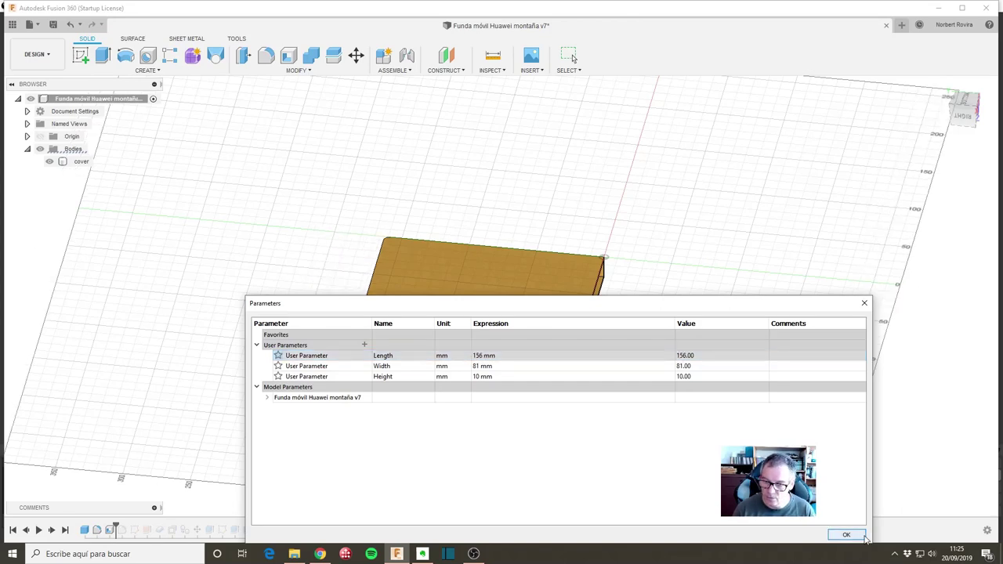
{"action": "left_click", "coordinate": [858, 536]}
{"action": "scroll", "coordinate": [474, 301], "scroll_direction": "down", "scroll_amount": 2}
Drag the timeline marker to the end to restore all later features
{"action": "left_click", "coordinate": [123, 340]}
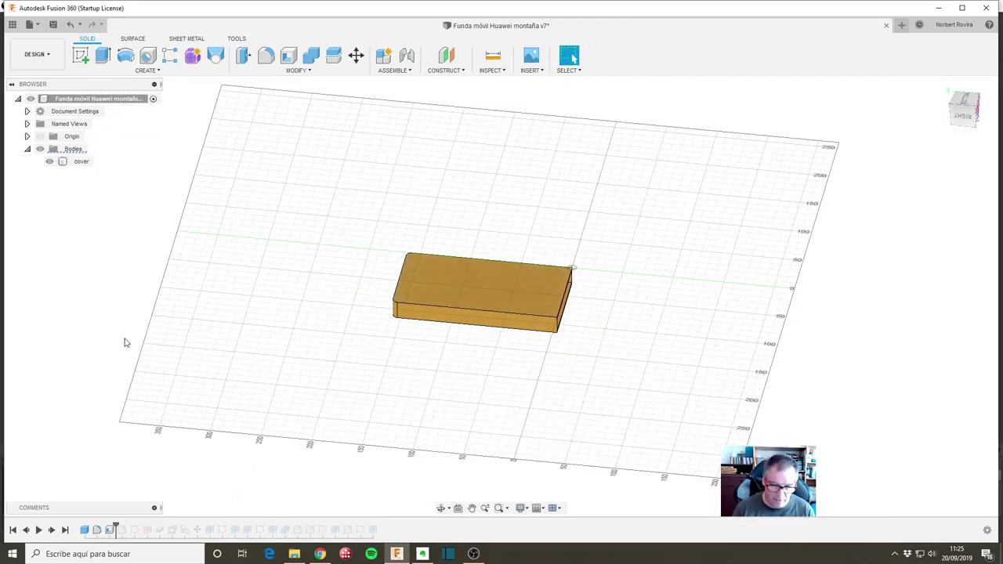
{"action": "left_click_drag", "start_coordinate": [619, 351], "coordinate": [557, 320]}
{"action": "key", "text": "Escape"}
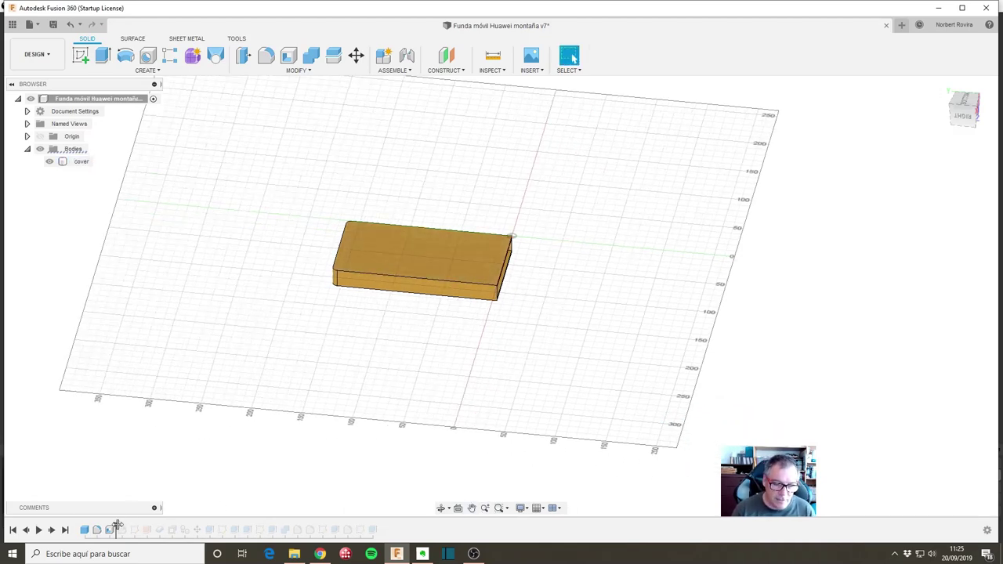
{"action": "left_click_drag", "start_coordinate": [116, 525], "coordinate": [378, 529]}
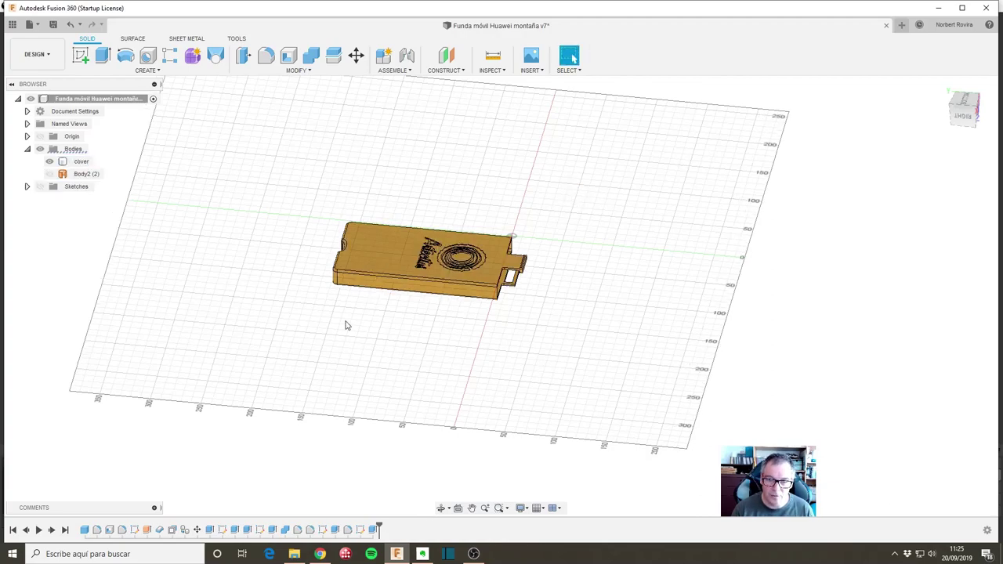
Zoom and orbit to inspect the finished case and its Artecitos logo on the back
{"action": "scroll", "coordinate": [450, 314], "scroll_direction": "up", "scroll_amount": 3}
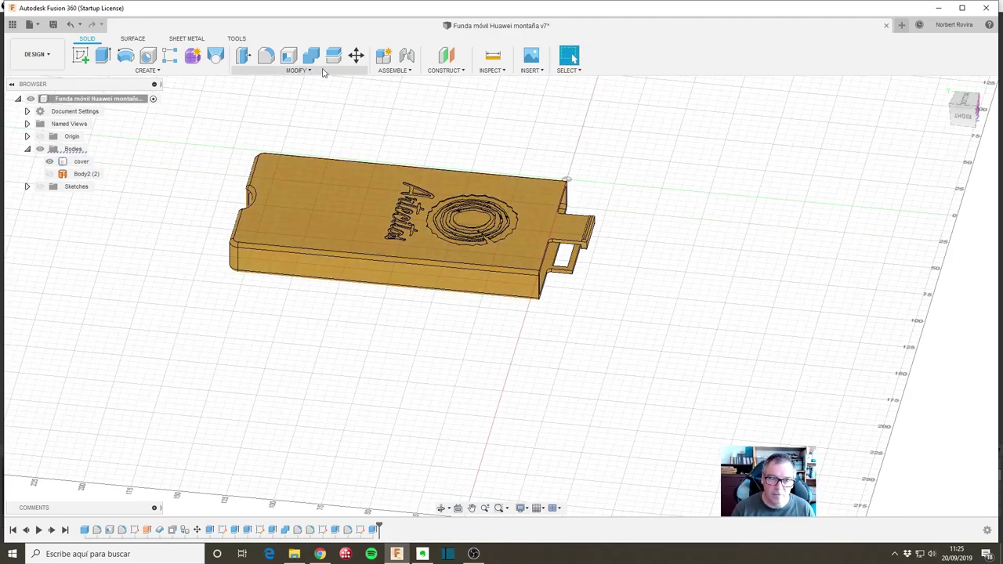
{"action": "mouse_move", "coordinate": [384, 175]}
{"action": "middle_mouse_down", "text": "shift"}
{"action": "mouse_move", "coordinate": [507, 227]}
{"action": "mouse_move", "coordinate": [350, 365]}
{"action": "middle_mouse_up", "text": "shift"}
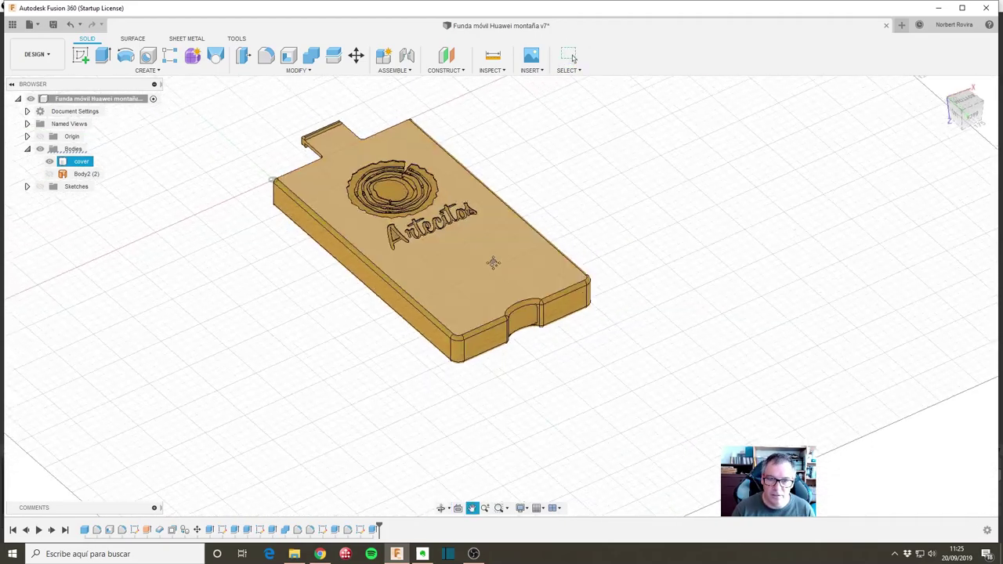
{"action": "left_click", "coordinate": [496, 309]}
{"action": "mouse_move", "coordinate": [418, 340]}
{"action": "middle_mouse_down", "text": "shift"}
{"action": "mouse_move", "coordinate": [573, 58]}
{"action": "mouse_move", "coordinate": [486, 265]}
{"action": "mouse_move", "coordinate": [439, 141]}
{"action": "middle_mouse_up", "text": "shift"}
{"action": "left_click", "coordinate": [426, 114]}
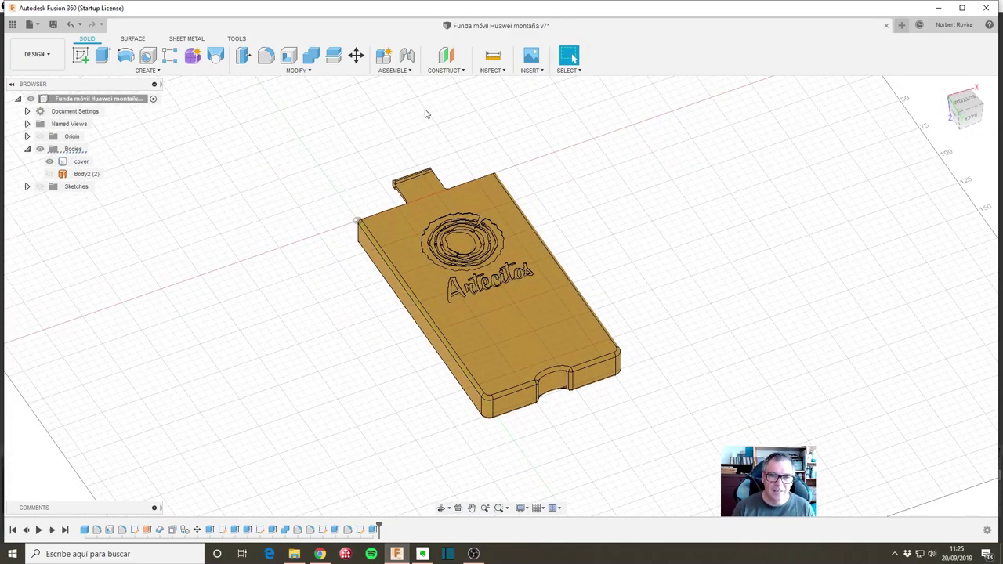